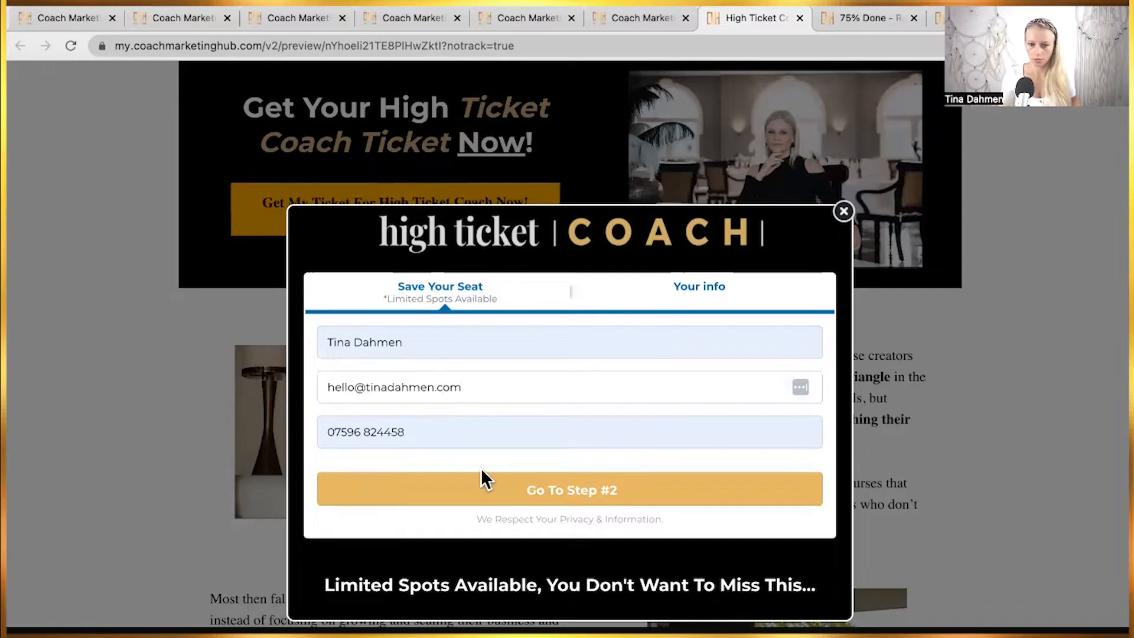
Advance the High Ticket Coach ticket form to its payment step, examine the order table and payment options, and close the form.
click(519, 494)
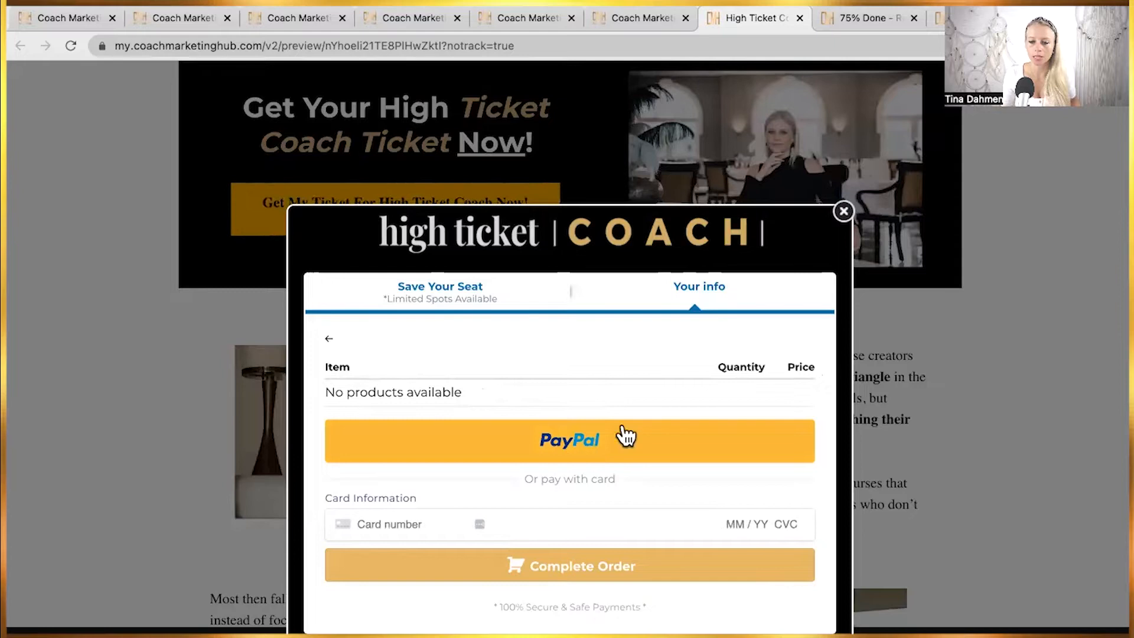
scroll(568, 508, down, 1)
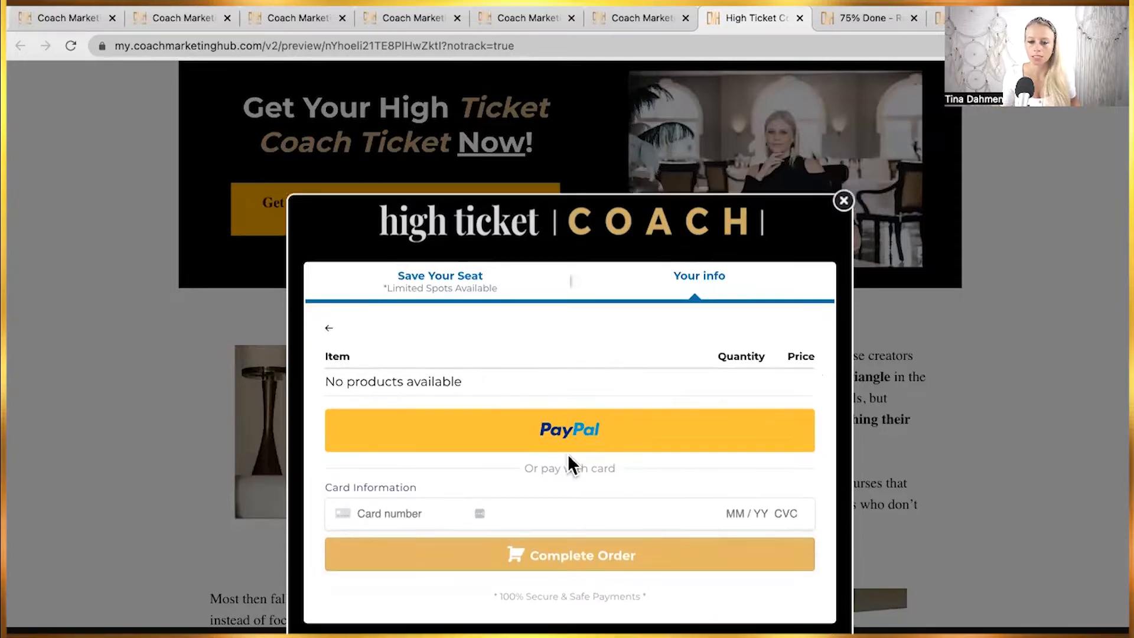
scroll(546, 597, down, 2)
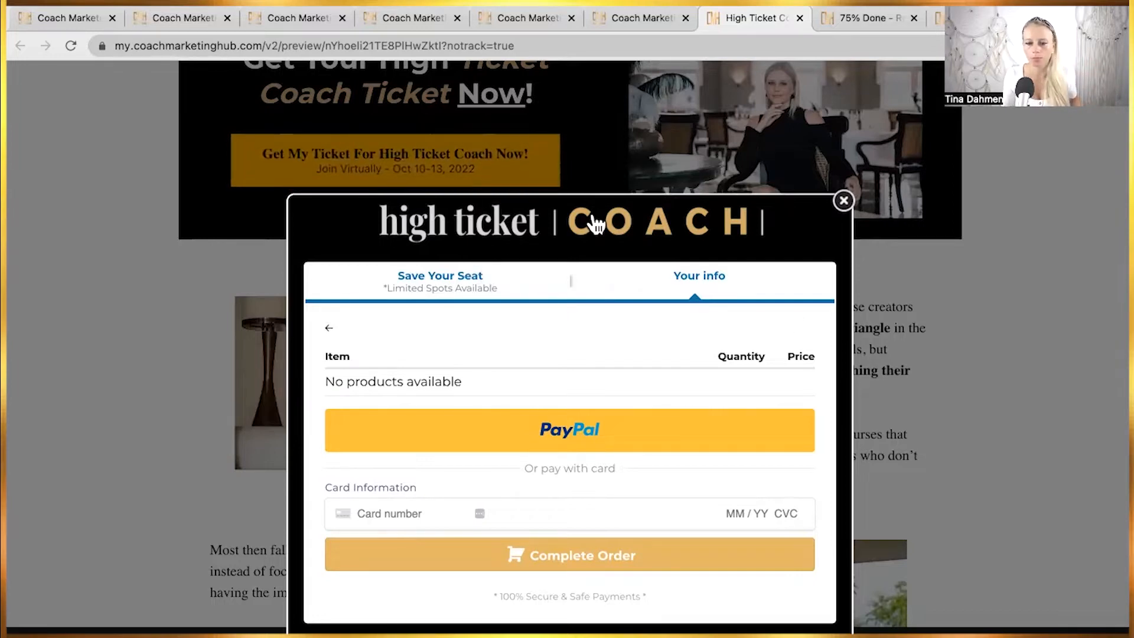
double_click(805, 357)
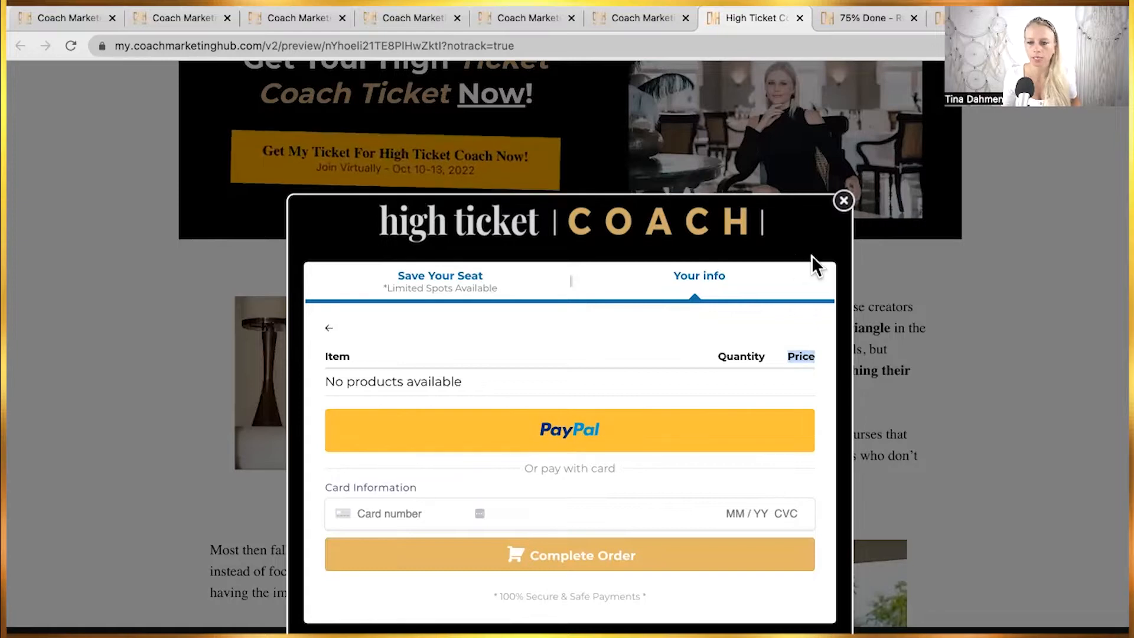
click(843, 201)
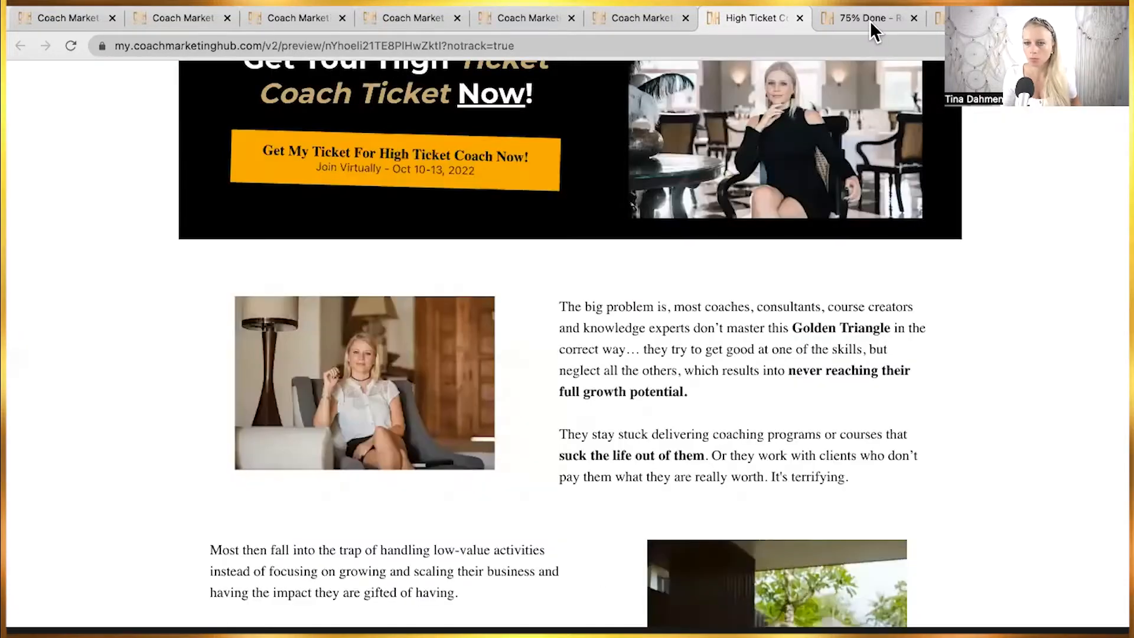
Open the VIP upsell page preview and examine its headline, video and congratulations text.
click(870, 20)
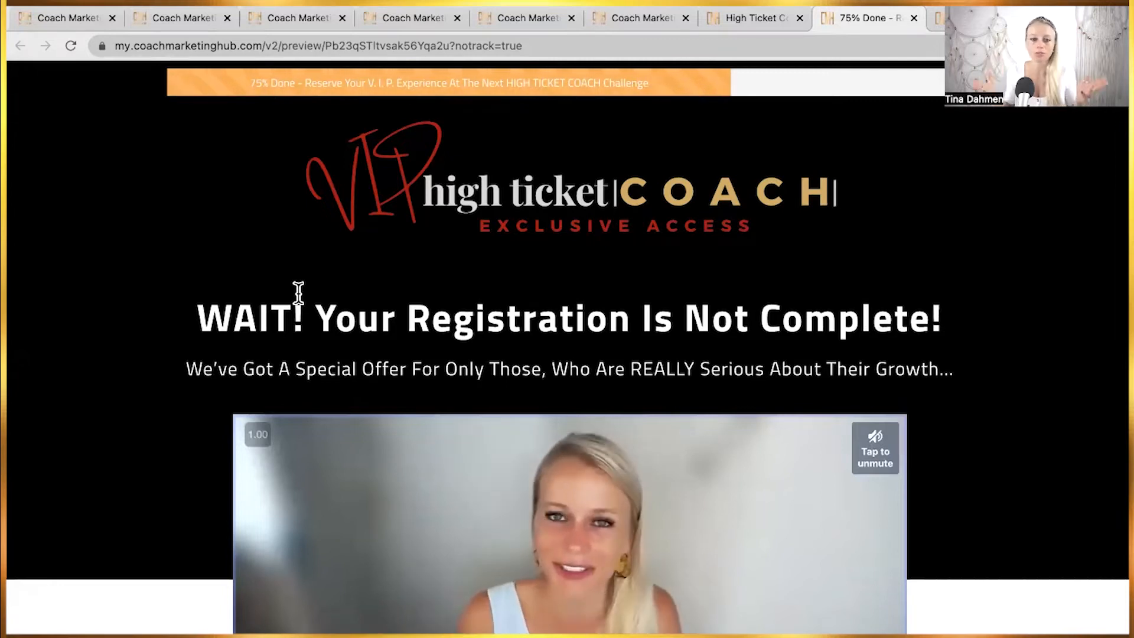
scroll(425, 374, down, 1)
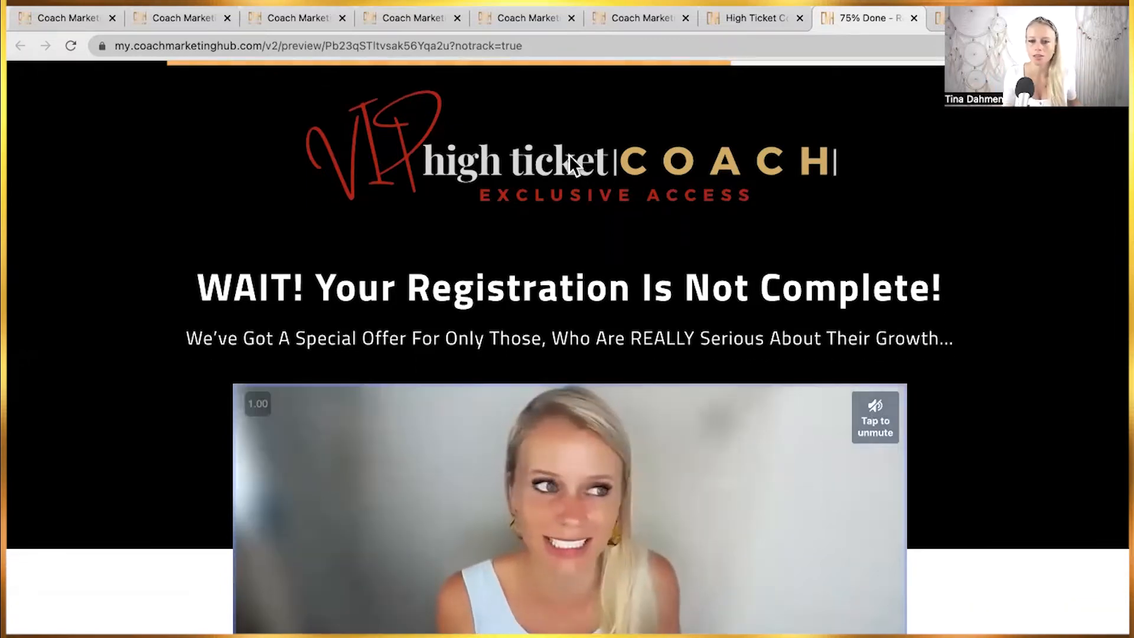
scroll(916, 370, down, 3)
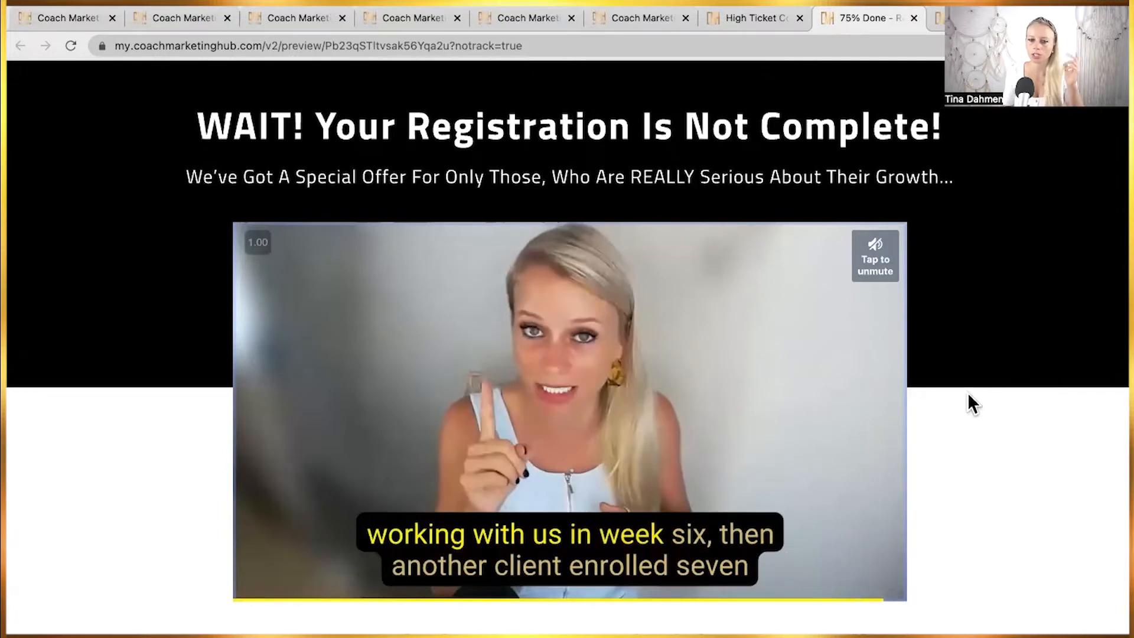
scroll(891, 405, down, 3)
scroll(891, 407, down, 2)
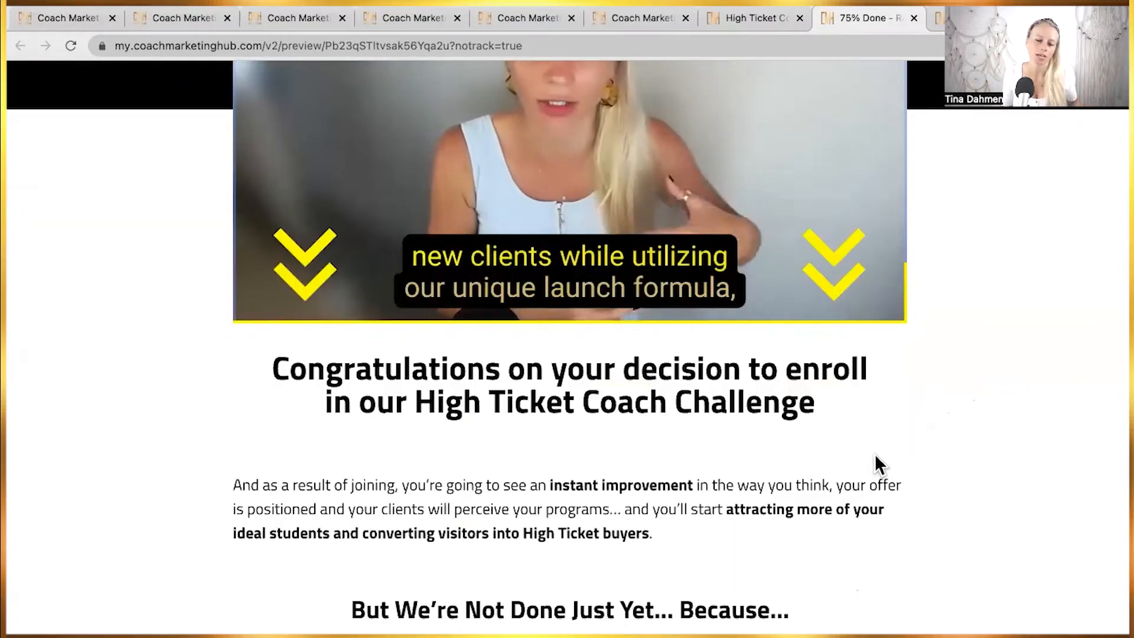
scroll(880, 460, down, 1)
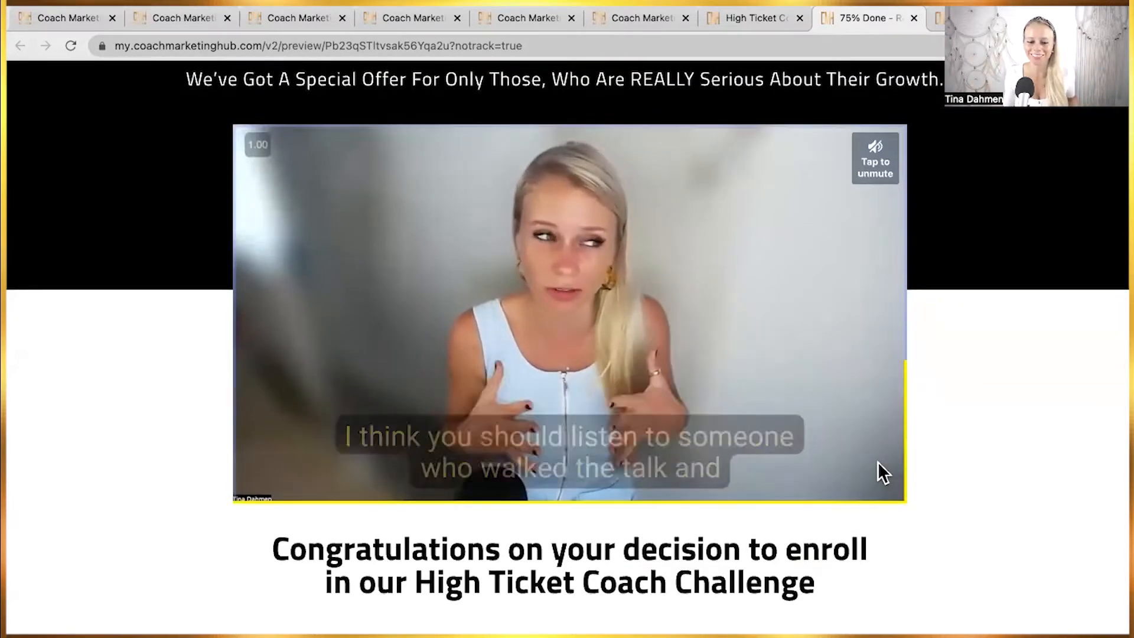
scroll(875, 460, down, 1)
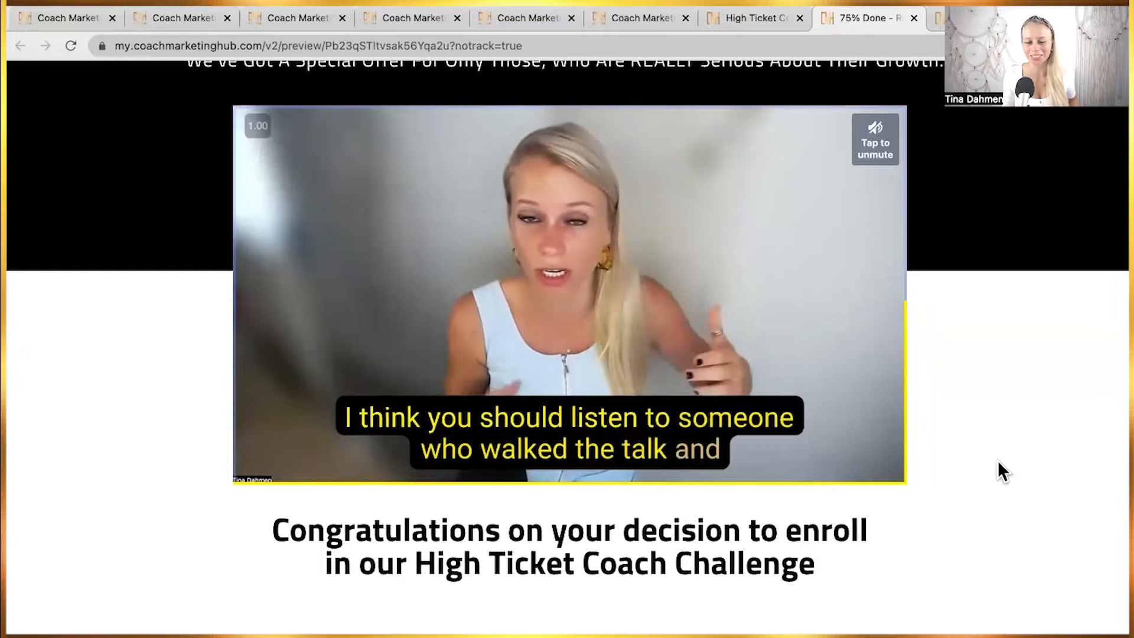
scroll(994, 499, down, 3)
scroll(988, 496, down, 3)
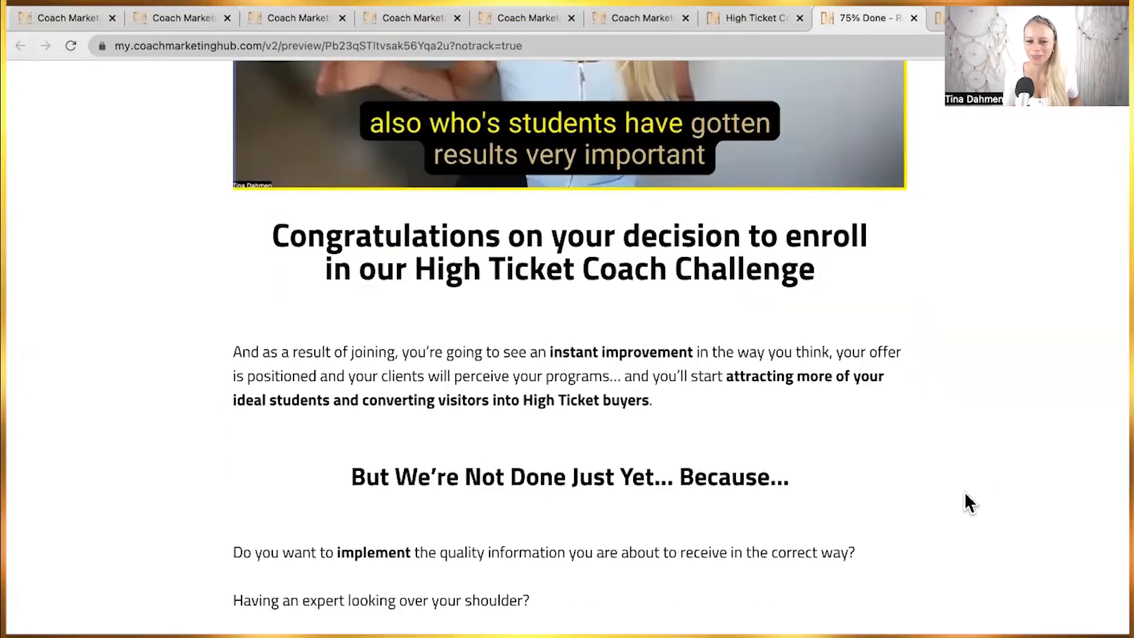
Review the VIP upsell page's video and the pitch copy beneath it, and return to the page header.
scroll(961, 499, up, 5)
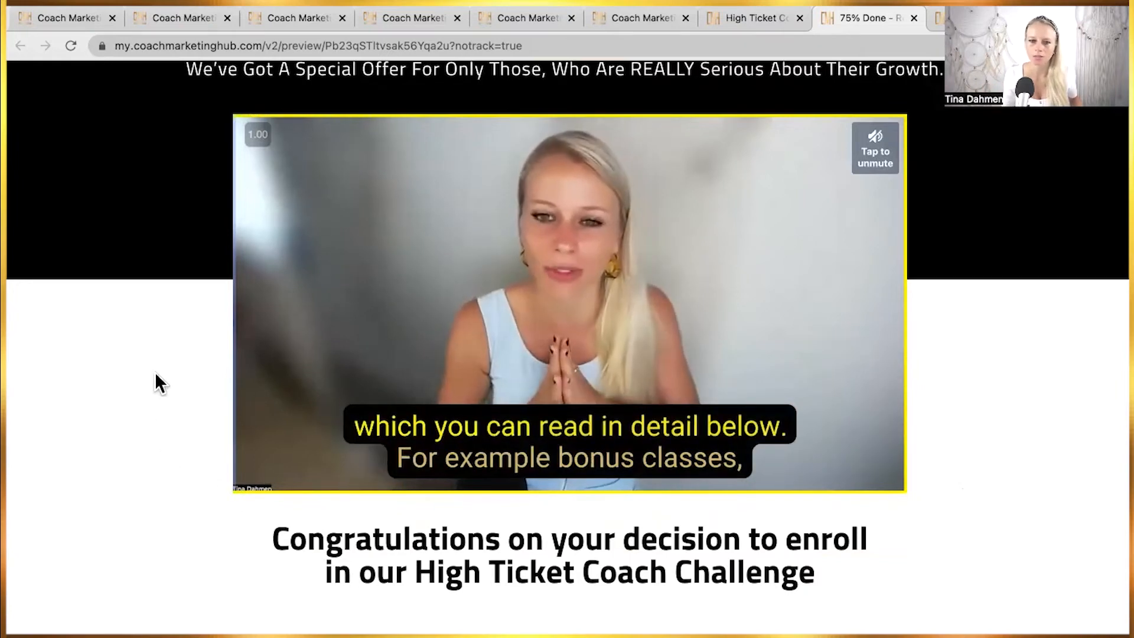
scroll(158, 448, down, 1)
scroll(158, 448, up, 2)
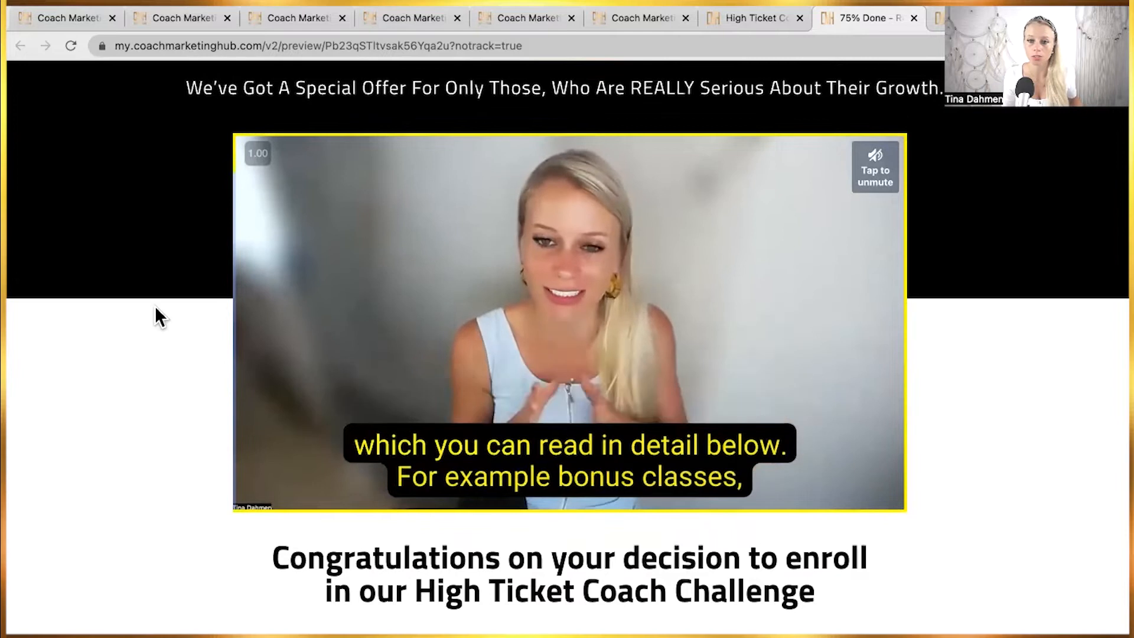
scroll(158, 401, down, 12)
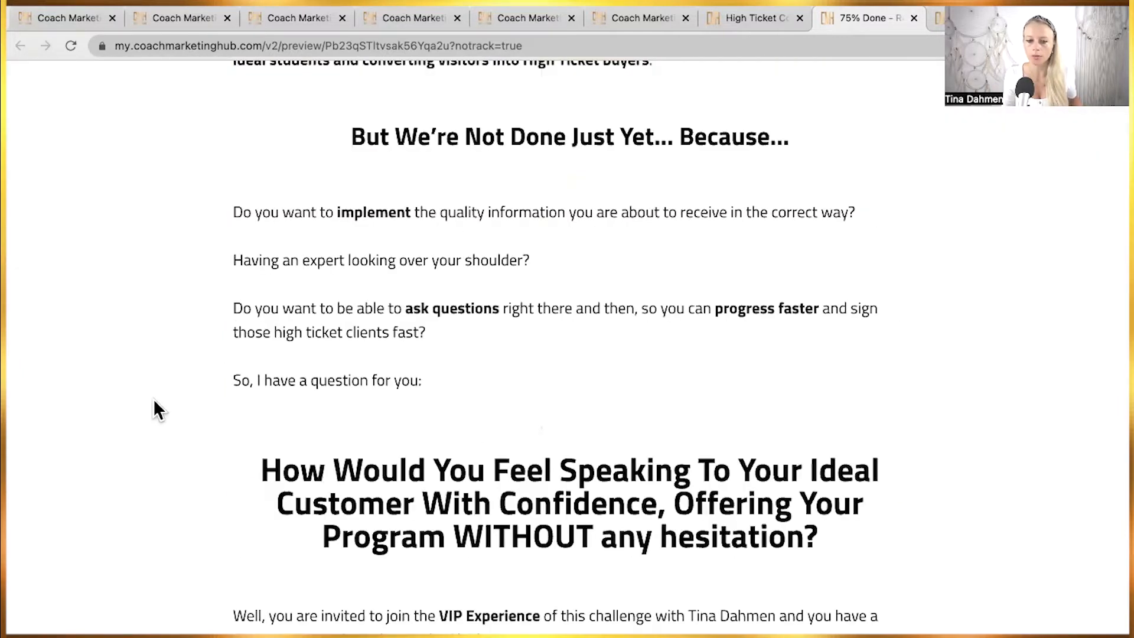
scroll(151, 427, down, 5)
scroll(176, 307, up, 20)
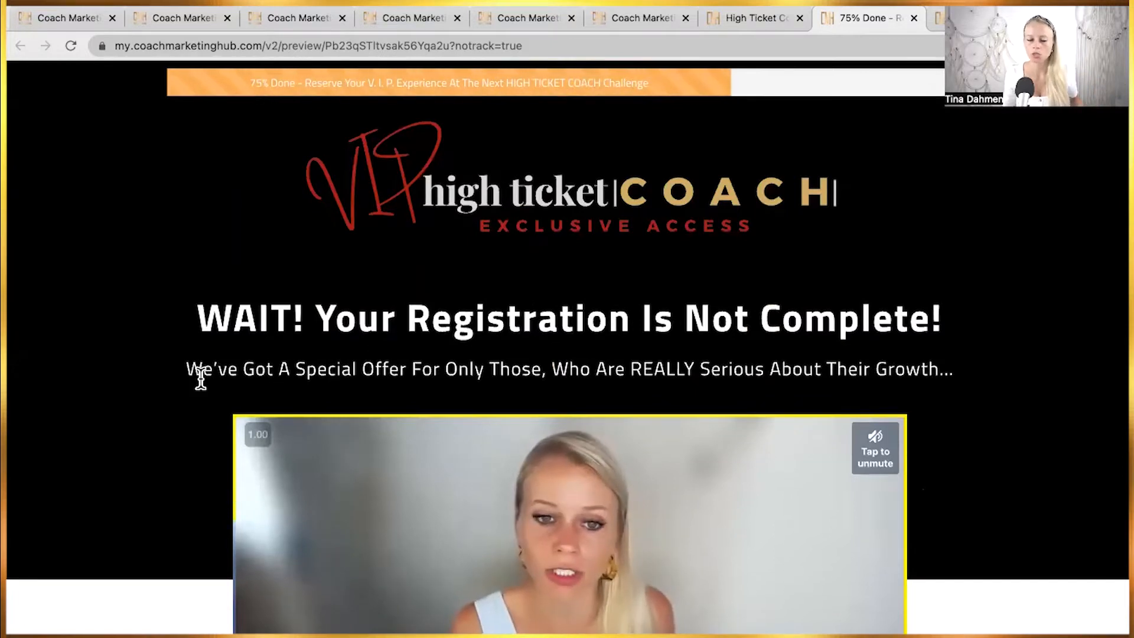
Compare the ticket sales page with the VIP upsell page, and examine the upsell's $47 purchase button, testimonials and offer text.
click(715, 23)
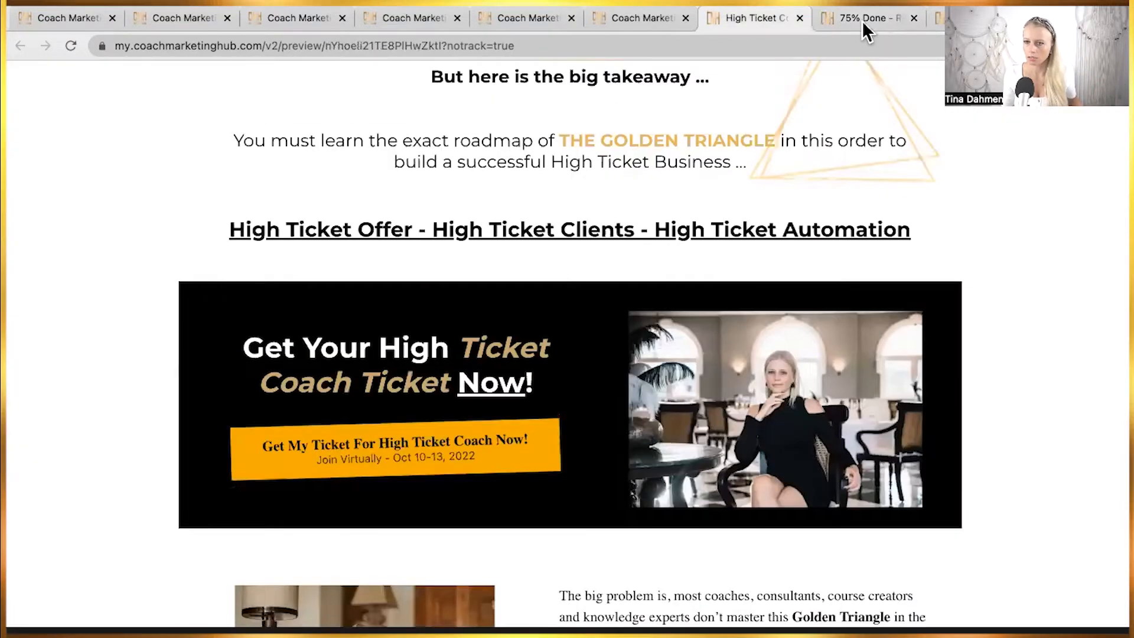
click(862, 21)
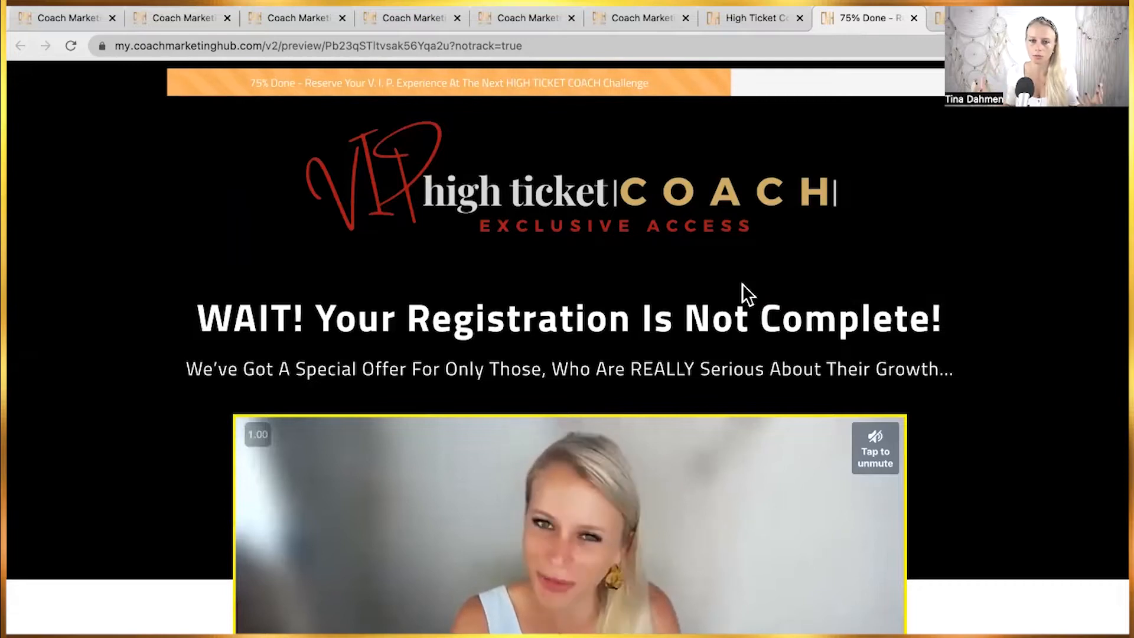
scroll(358, 400, down, 3)
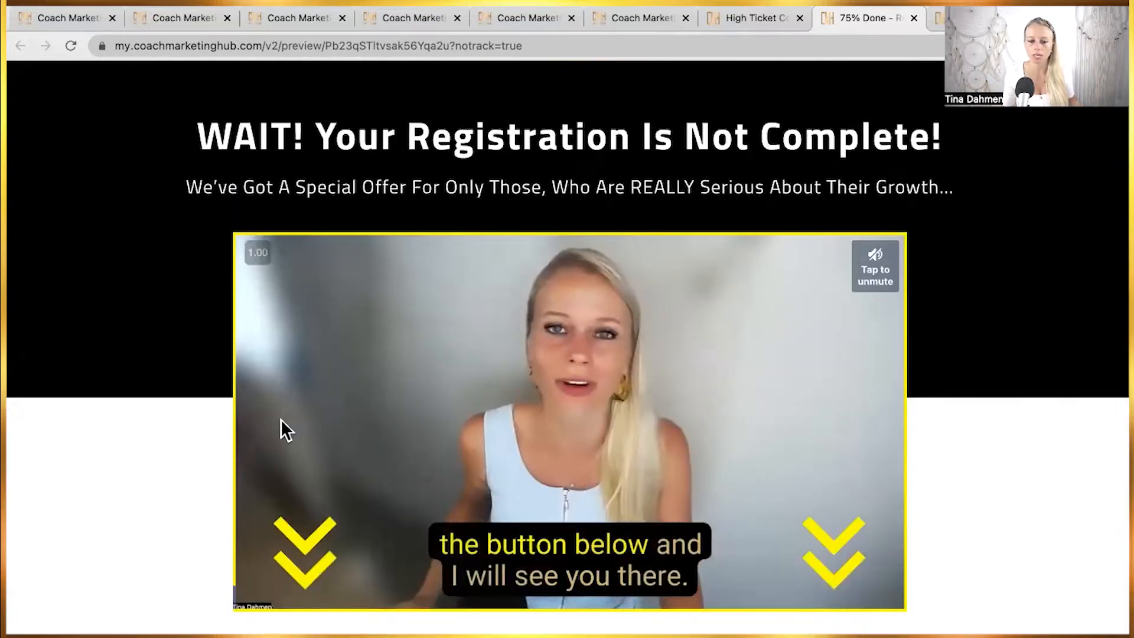
scroll(287, 433, down, 5)
scroll(289, 438, down, 10)
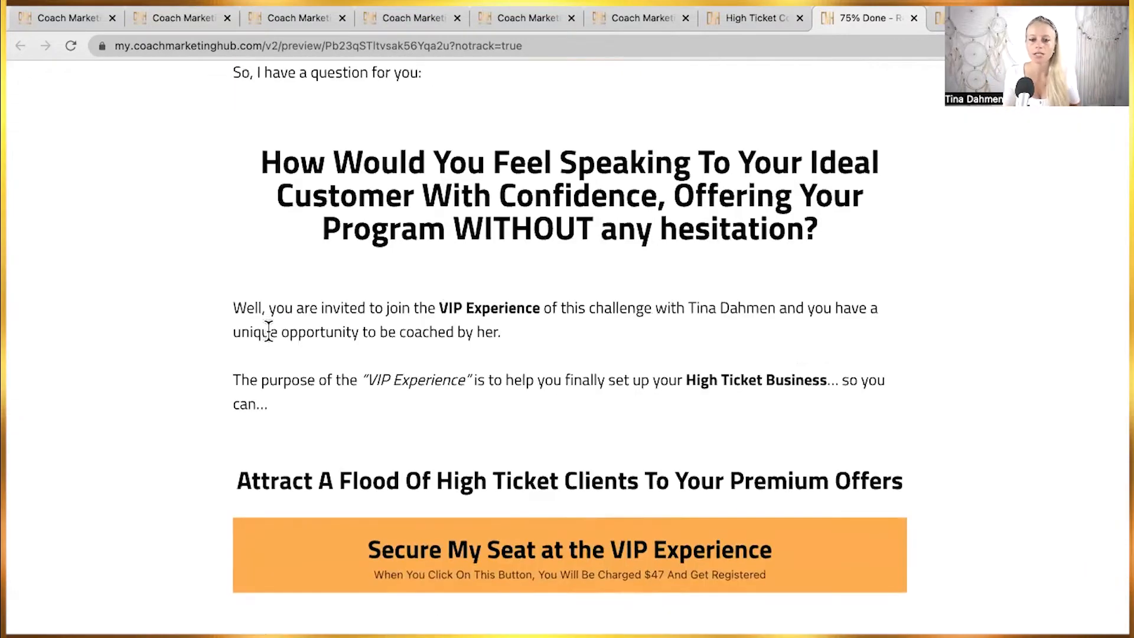
scroll(326, 393, down, 6)
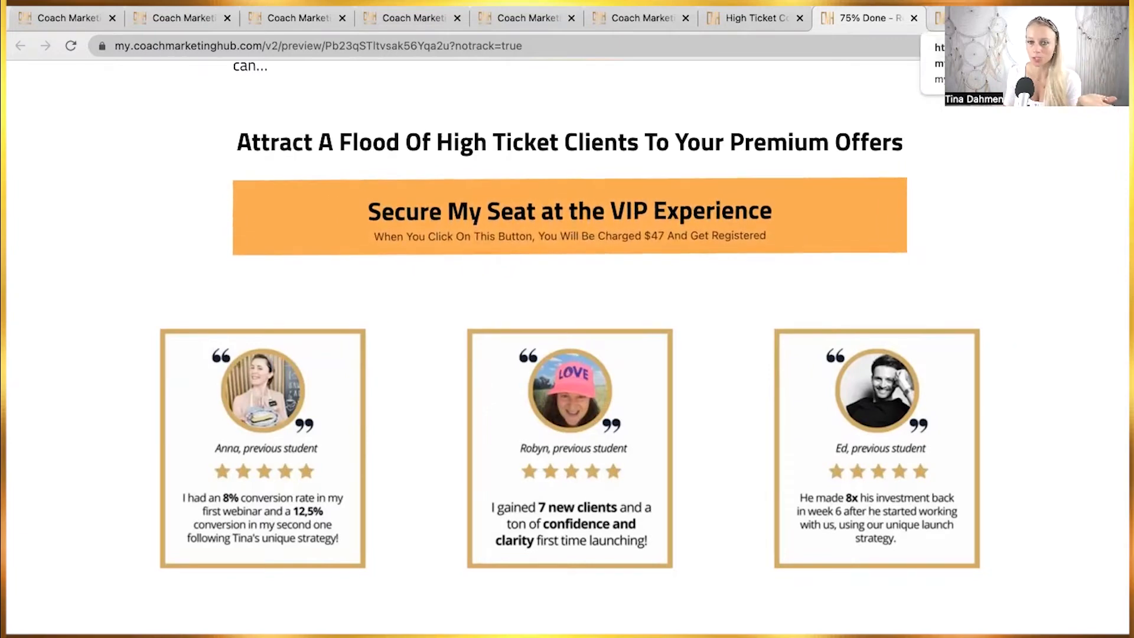
scroll(924, 319, down, 10)
scroll(890, 368, down, 10)
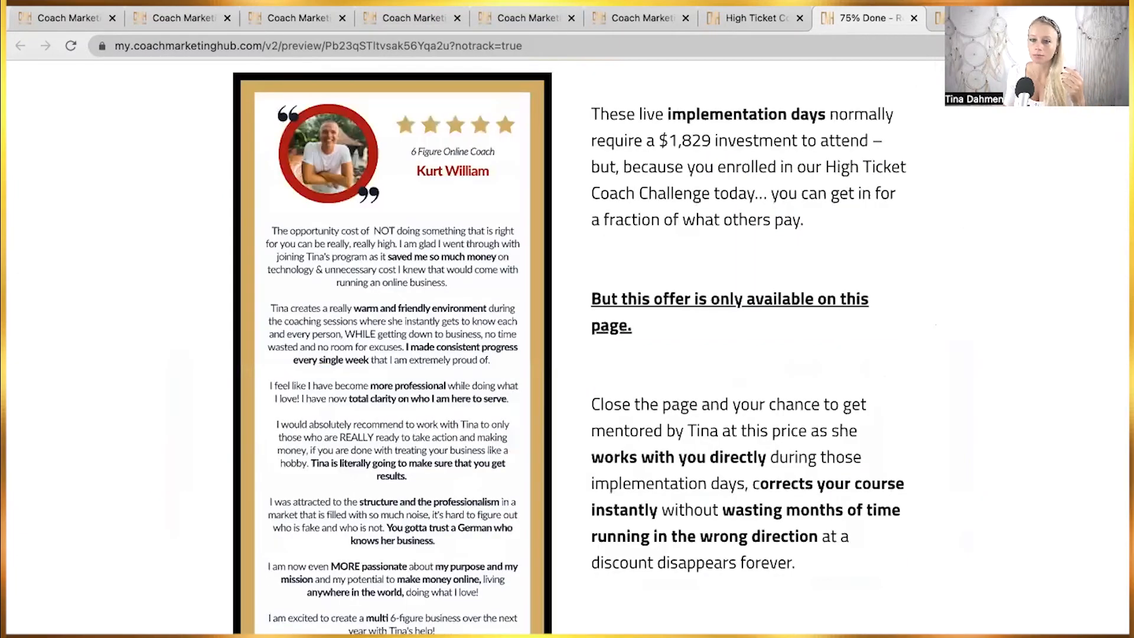
Open the thank-you page preview and review its Facebook group and add-to-calendar instructions.
click(938, 18)
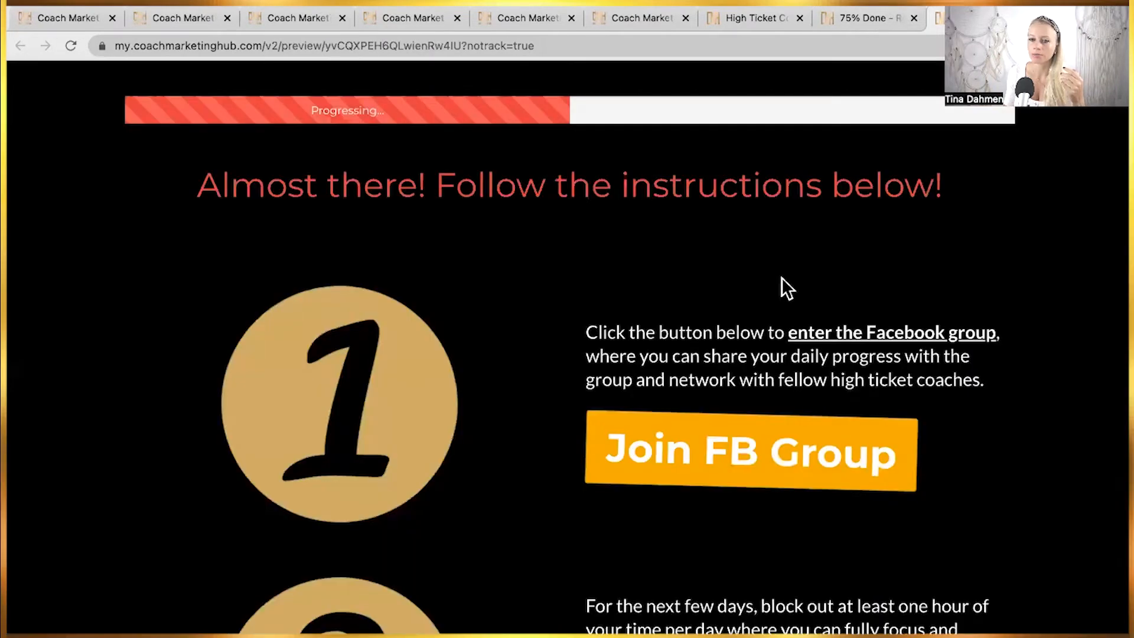
scroll(786, 286, down, 1)
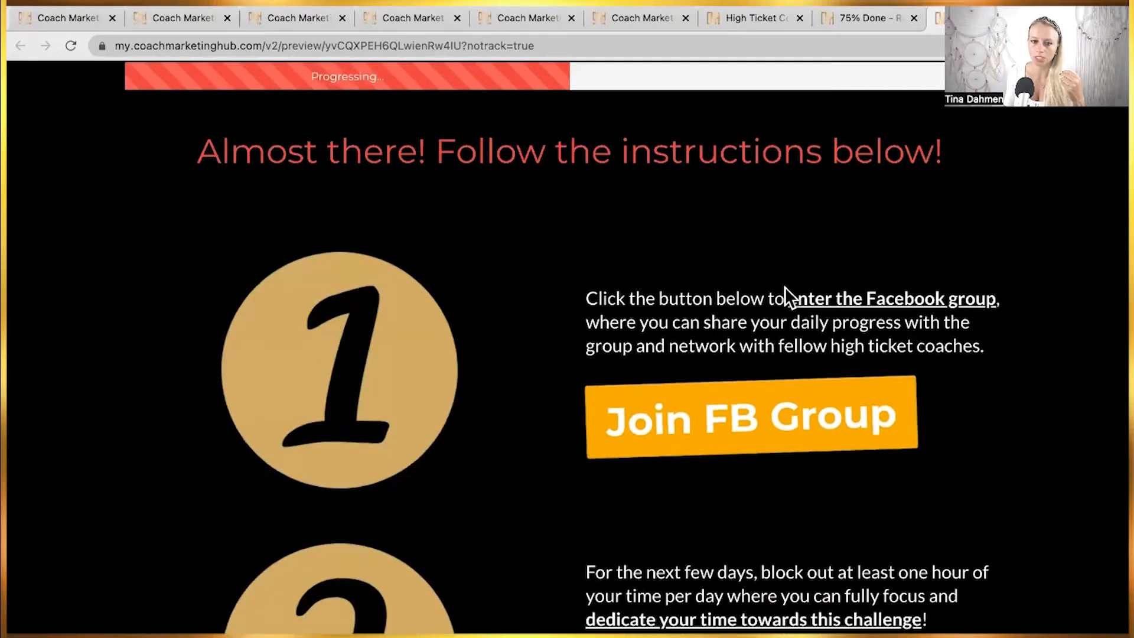
scroll(786, 286, up, 1)
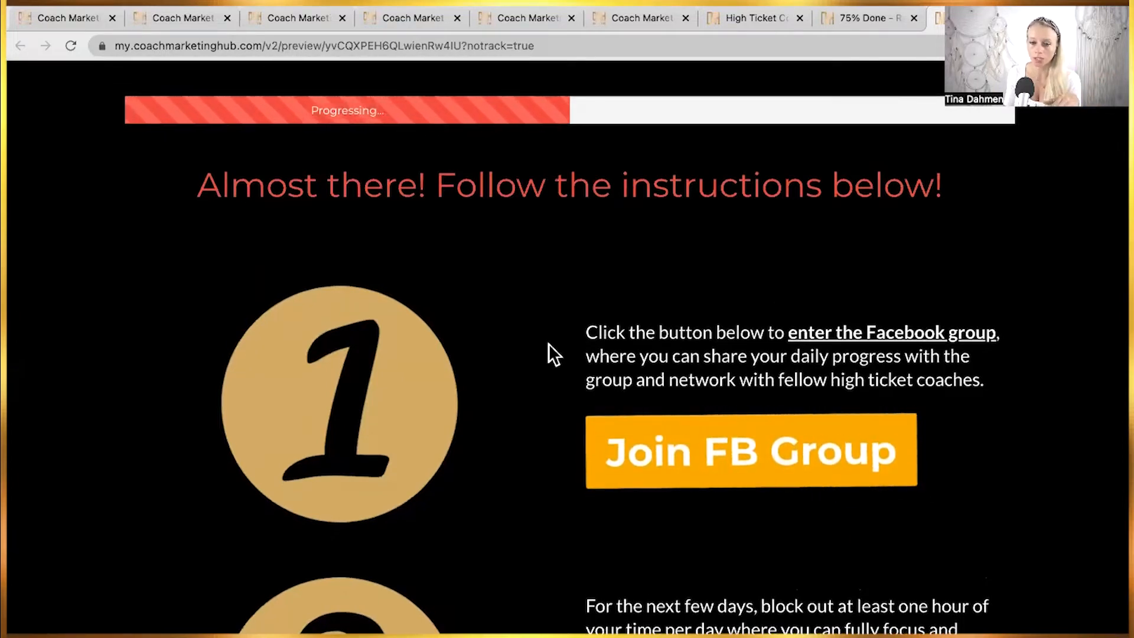
scroll(671, 455, down, 7)
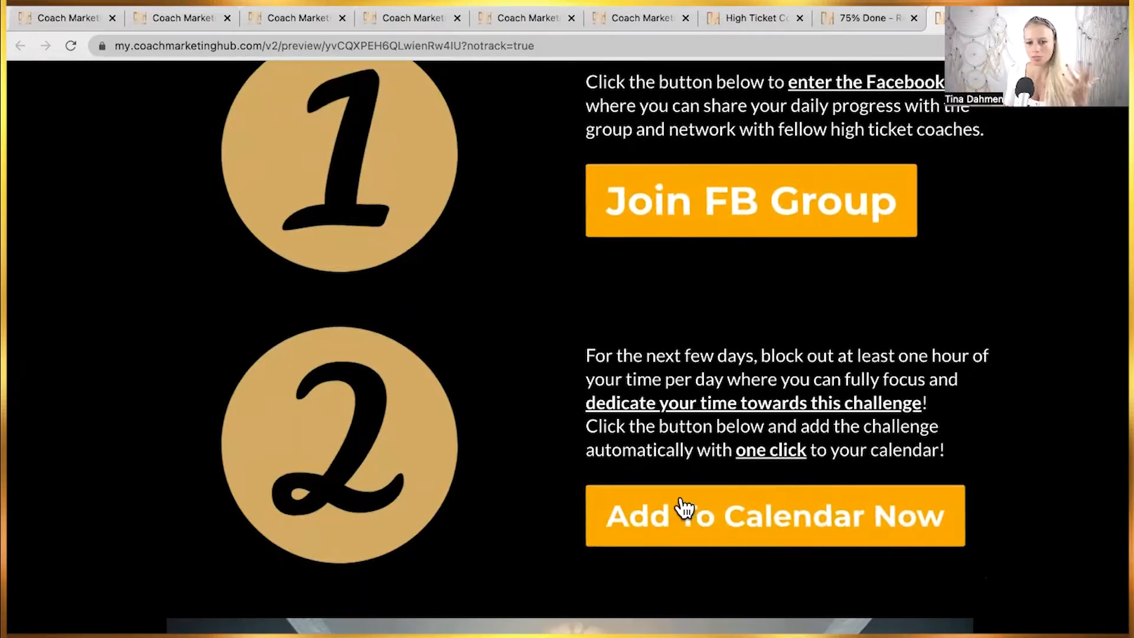
scroll(591, 435, up, 2)
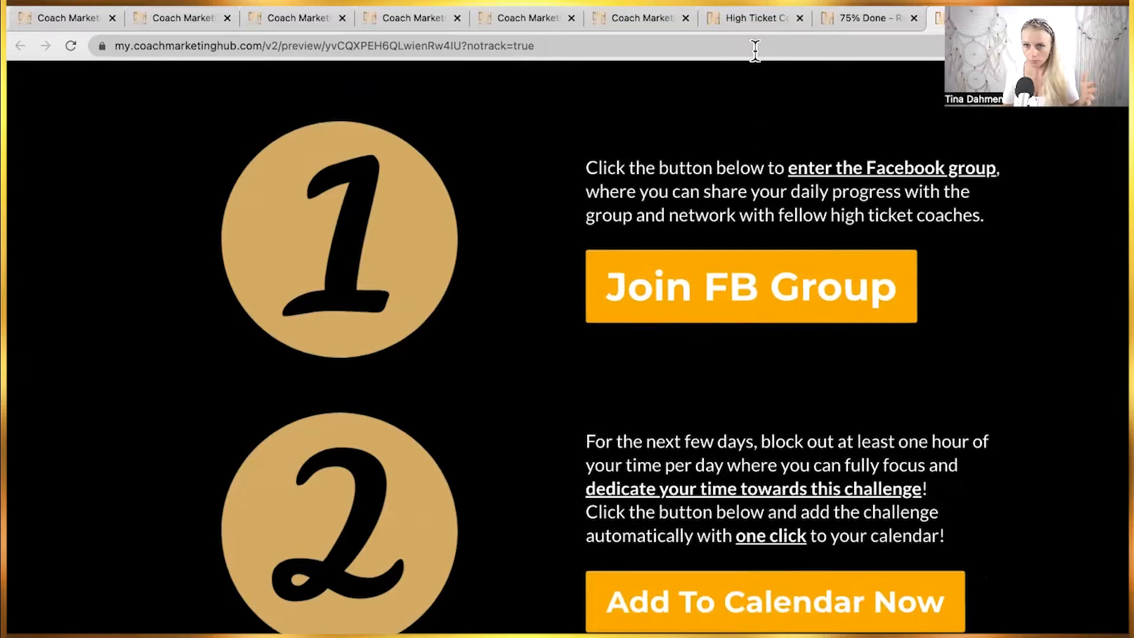
Walk through the funnel previews in order from sales page to VIP upsell to thank-you page, ending back on the VIP upsell.
click(746, 24)
scroll(741, 285, up, 4)
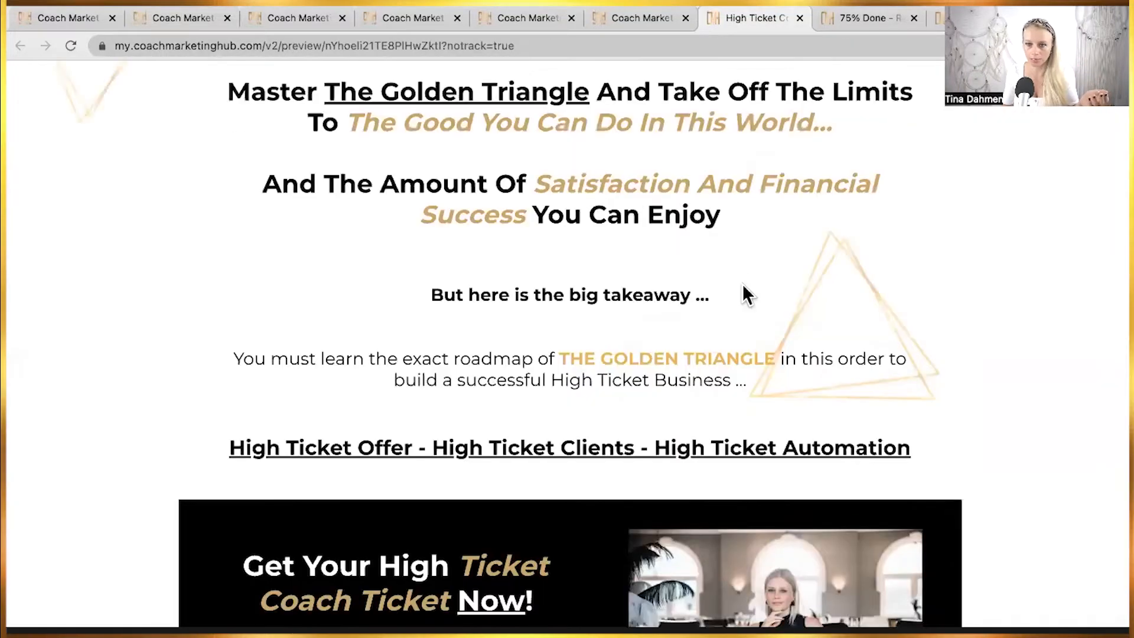
scroll(740, 285, up, 10)
click(866, 23)
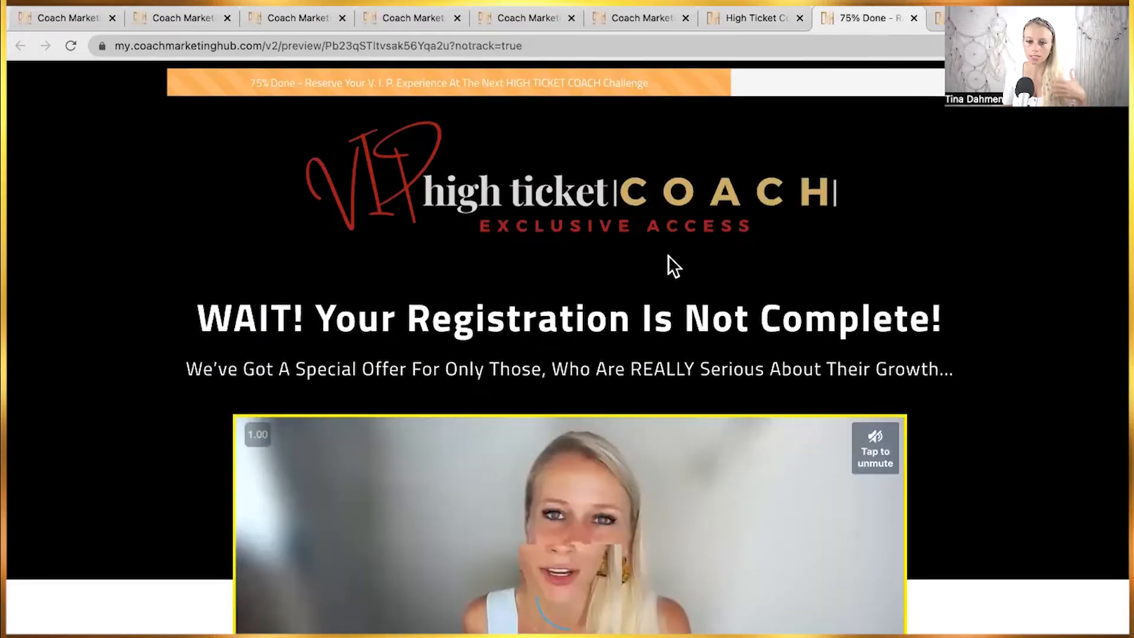
click(977, 23)
scroll(888, 423, up, 3)
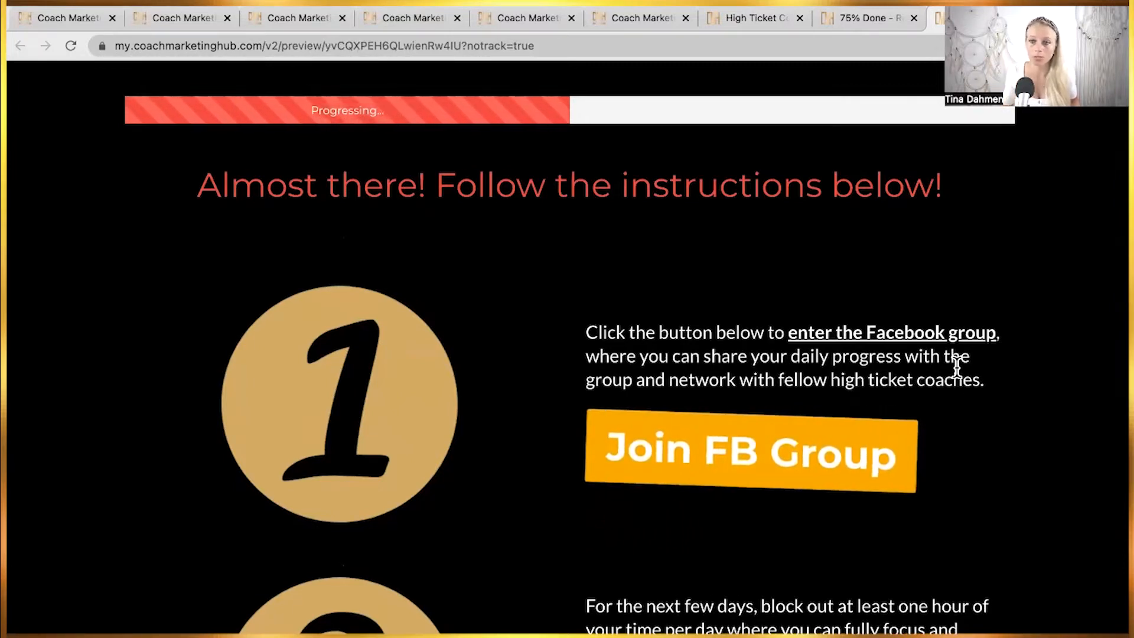
click(882, 21)
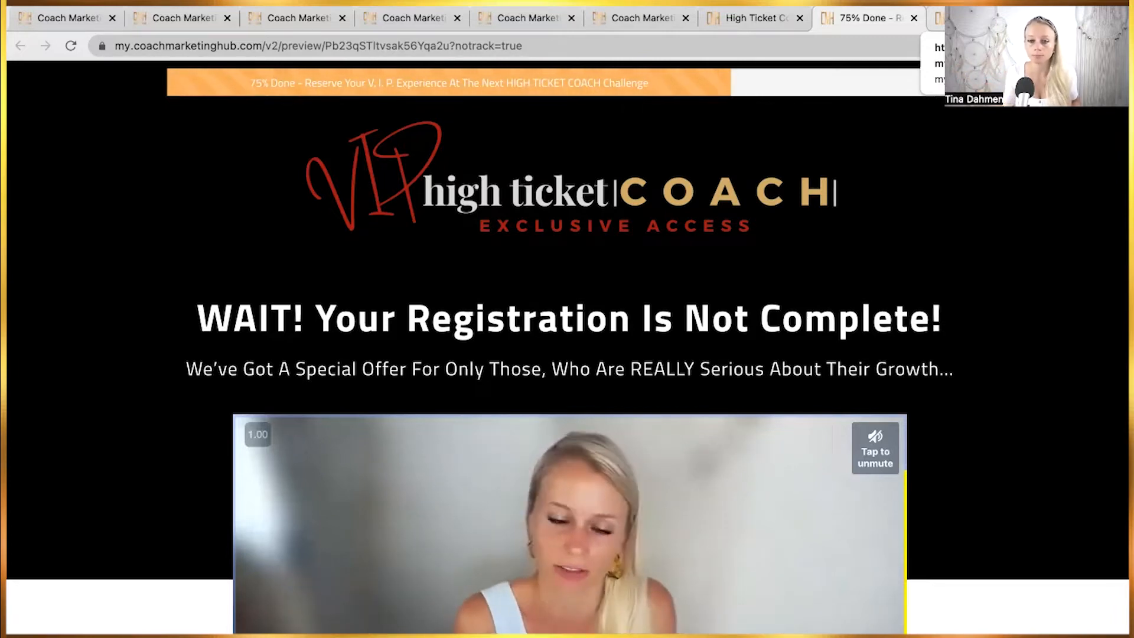
From the BLANKS funnels list in Coach Marketing Hub, open Contacts in a new browser tab and display it.
click(75, 23)
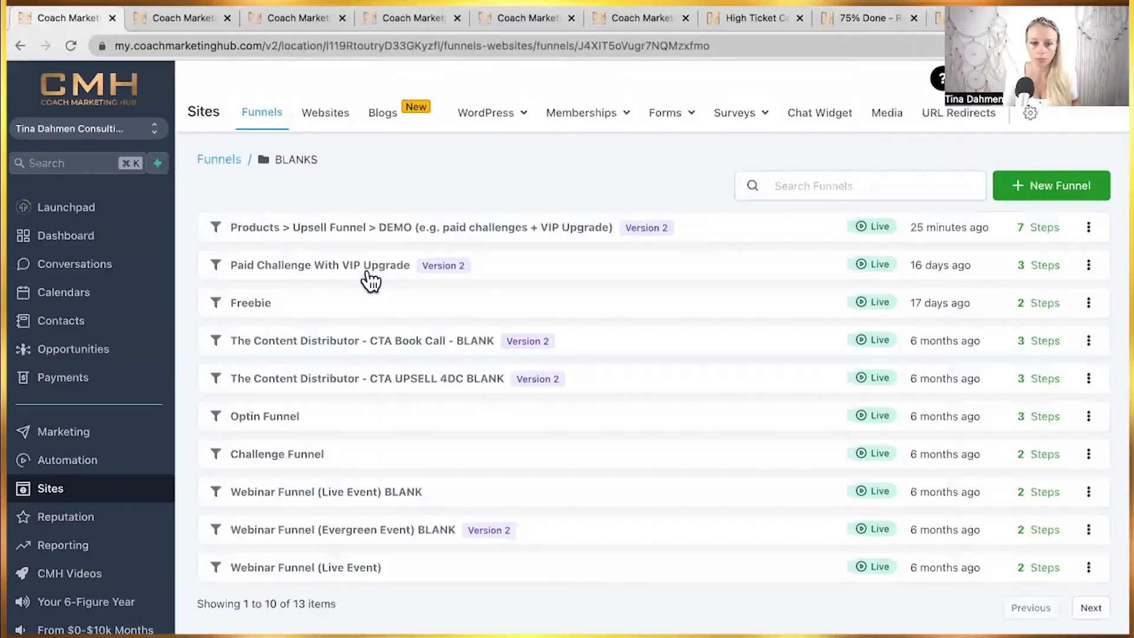
right_click(61, 321)
click(87, 328)
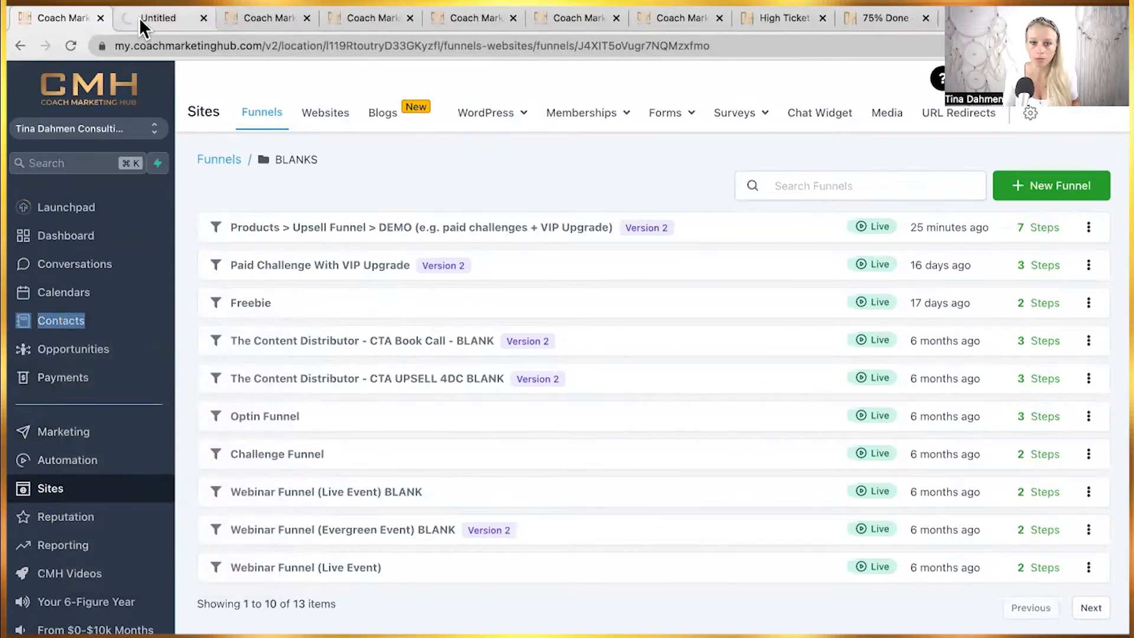
click(139, 18)
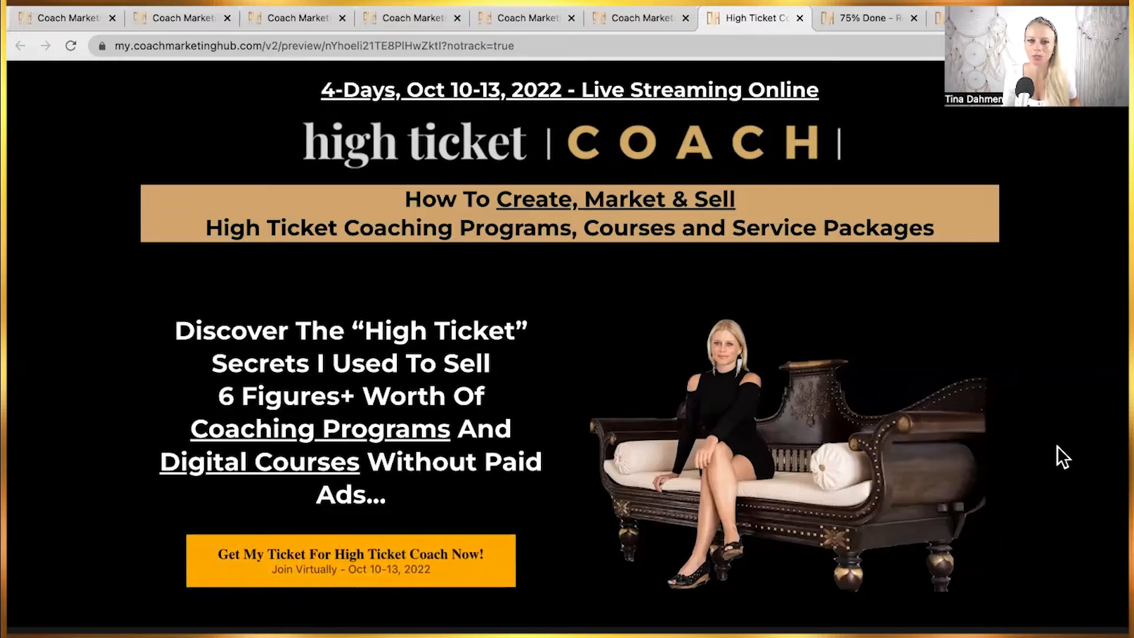
Switch from the ticket sales page preview to the VIP upsell page preview.
click(863, 23)
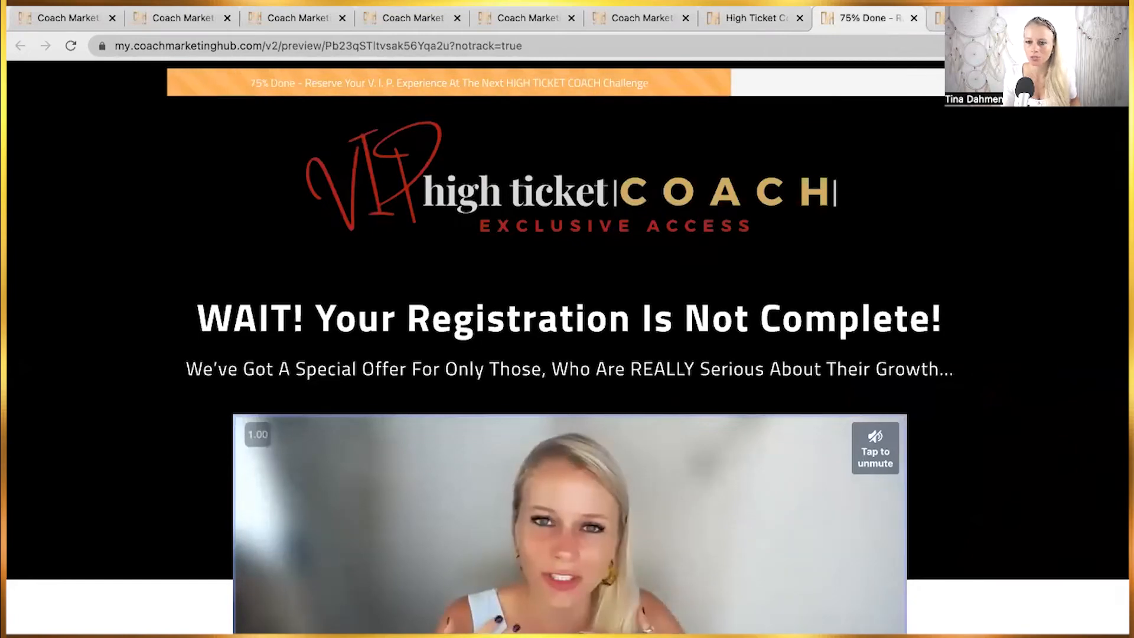
Start a new funnel in the BLANKS folder and enter Demo as its name.
click(974, 19)
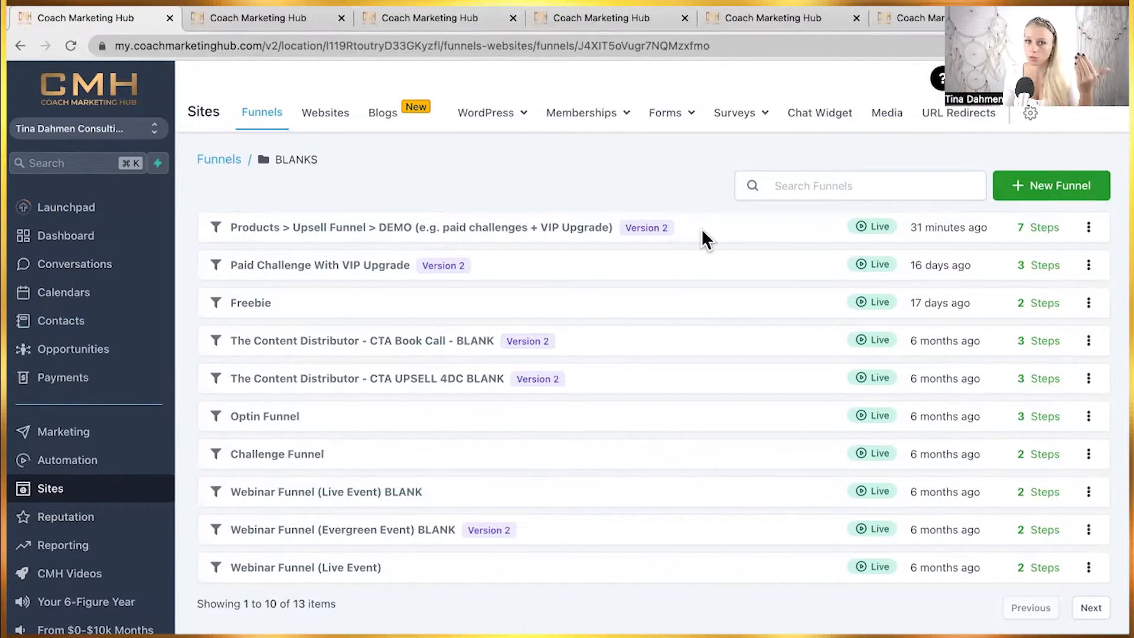
click(1085, 189)
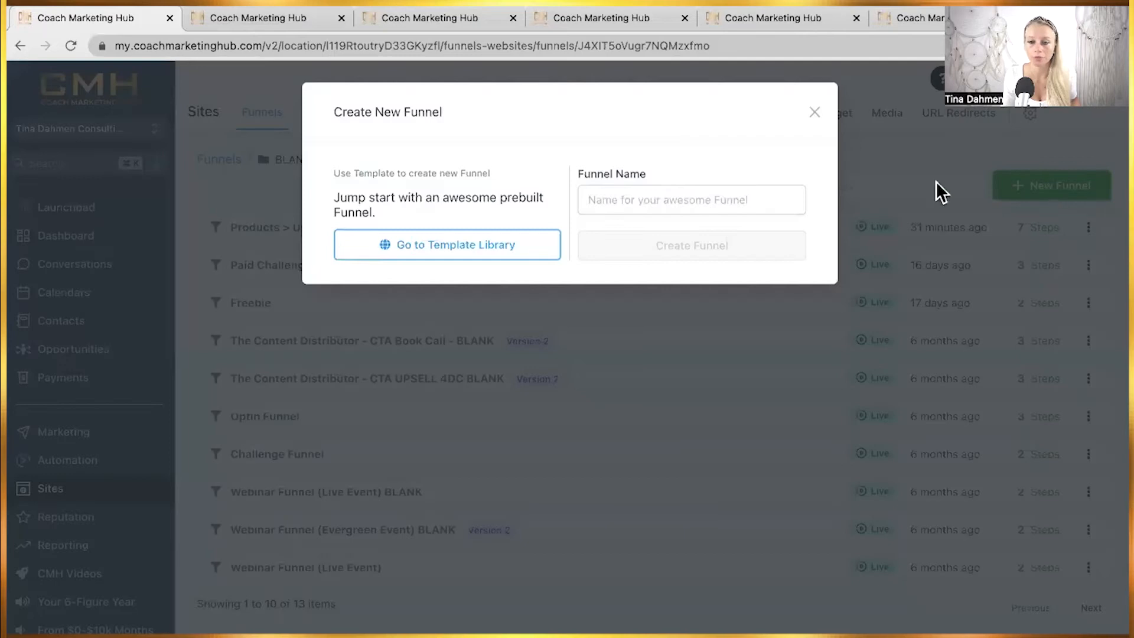
click(620, 200)
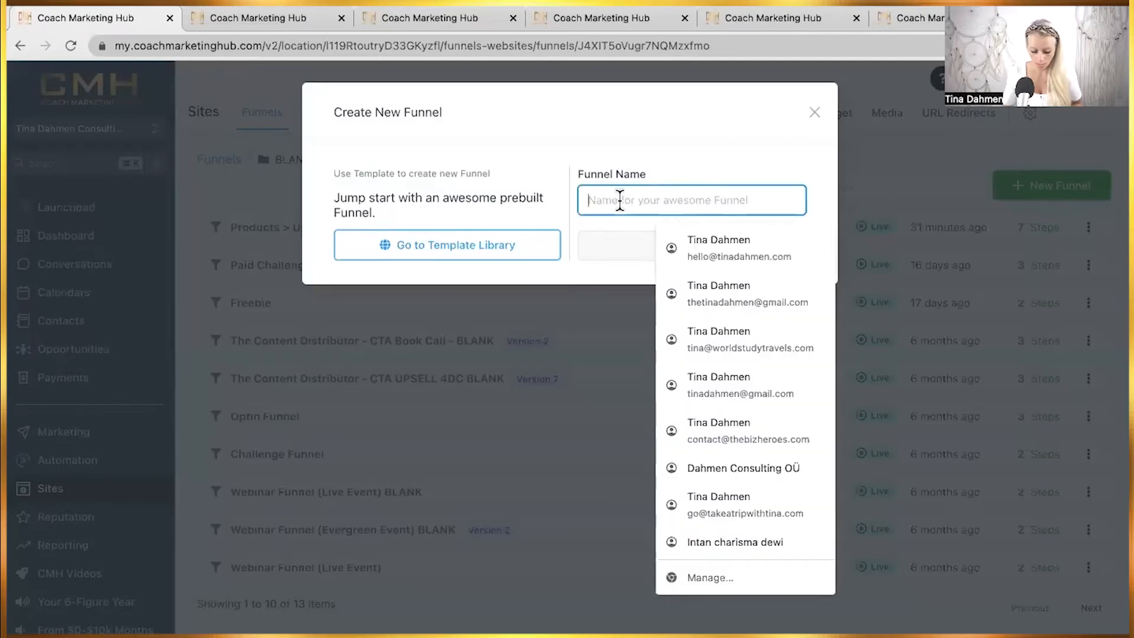
text(Demo)
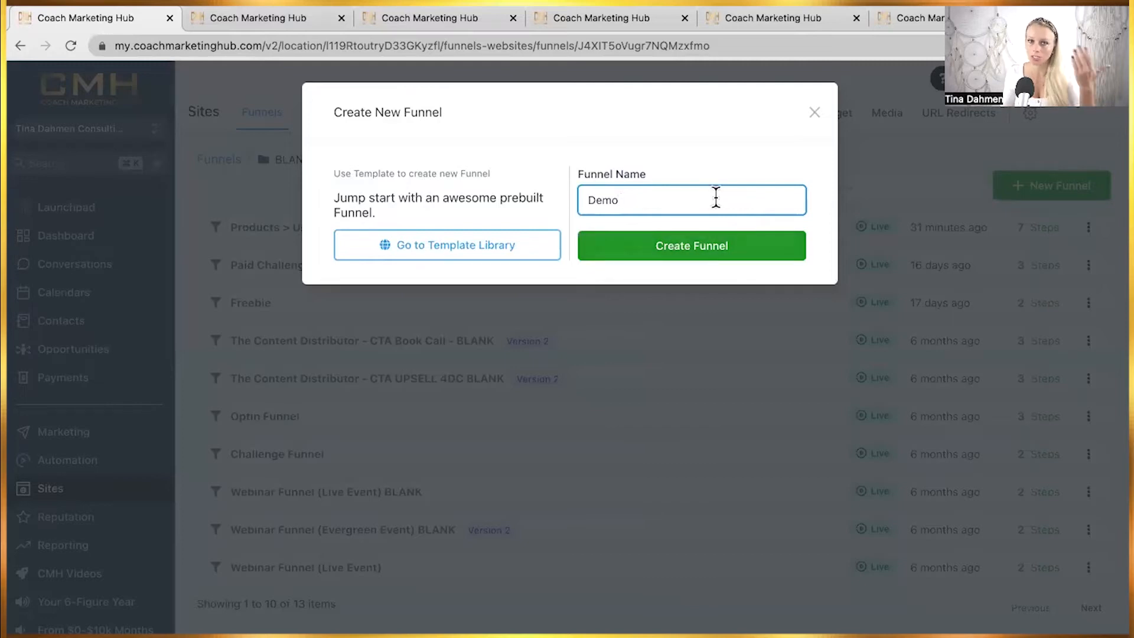
click(612, 144)
Switch to the steps of the Upsell Funnel DEMO and select the HT Coach Challenge step.
click(298, 67)
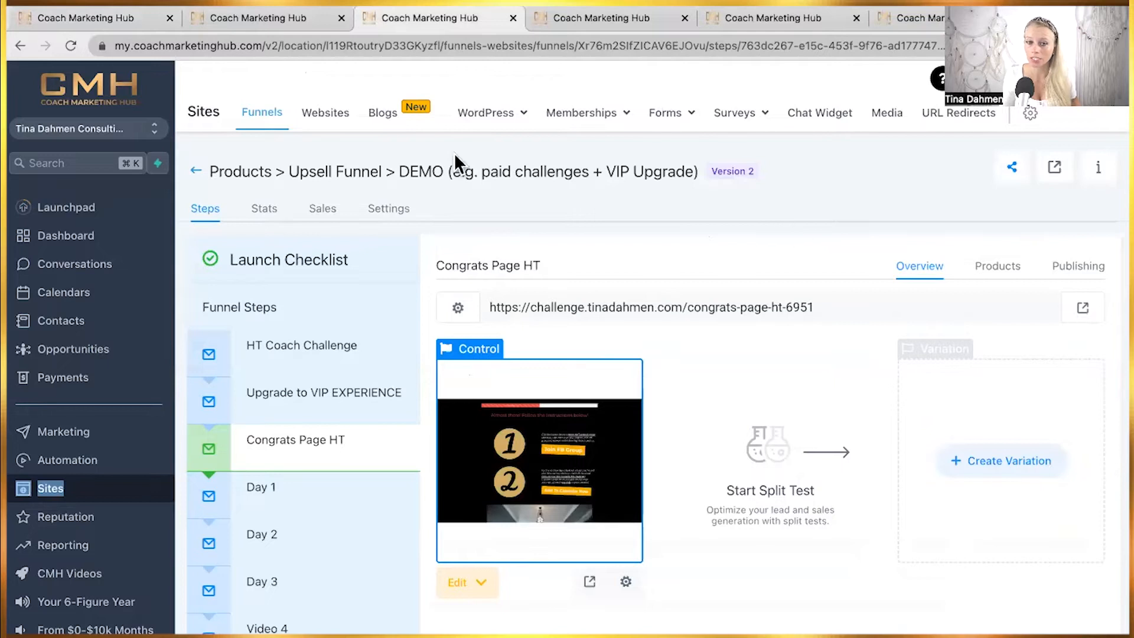
scroll(298, 524, down, 2)
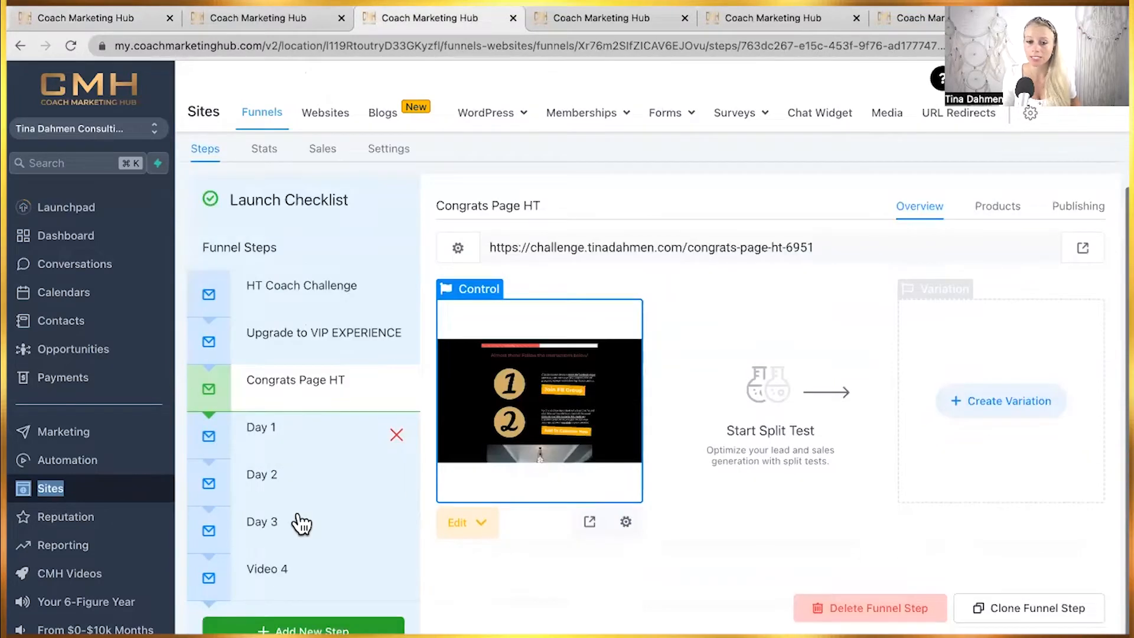
click(283, 298)
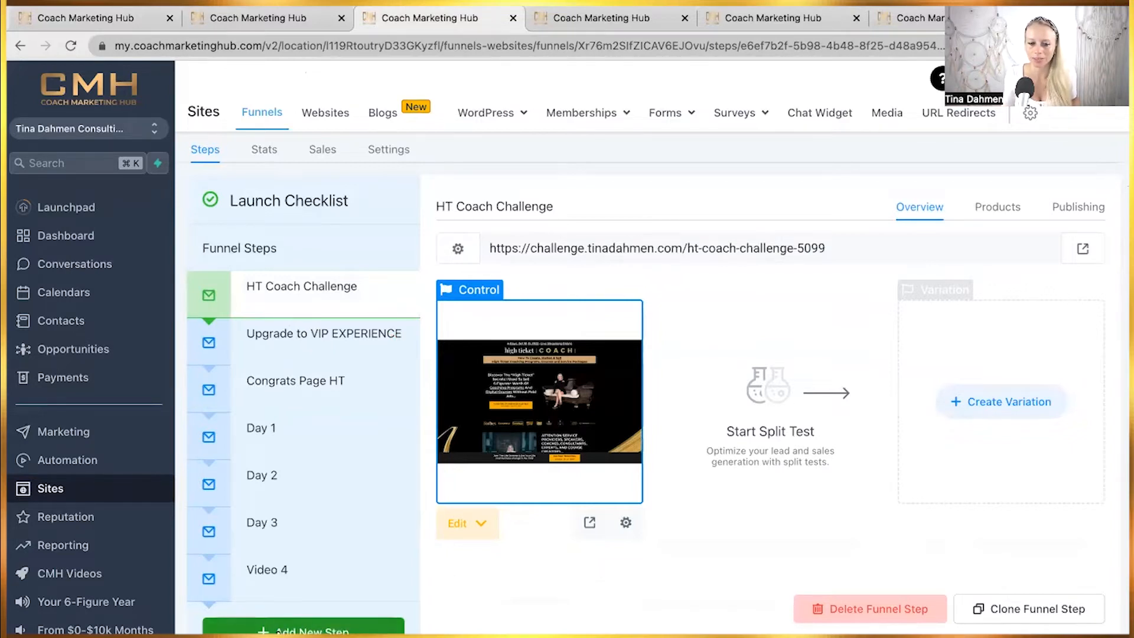
Open the form for a new funnel step, examine its page name, path and ClickFunnels import fields, and close it without creating a step.
click(304, 629)
click(407, 201)
click(409, 183)
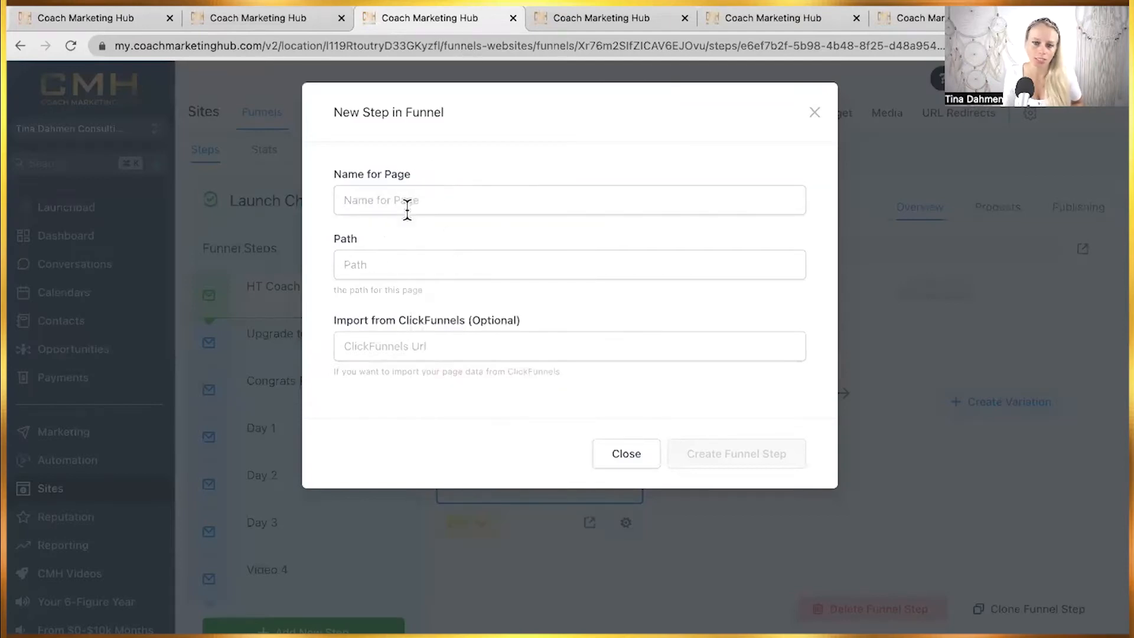
click(386, 264)
click(455, 236)
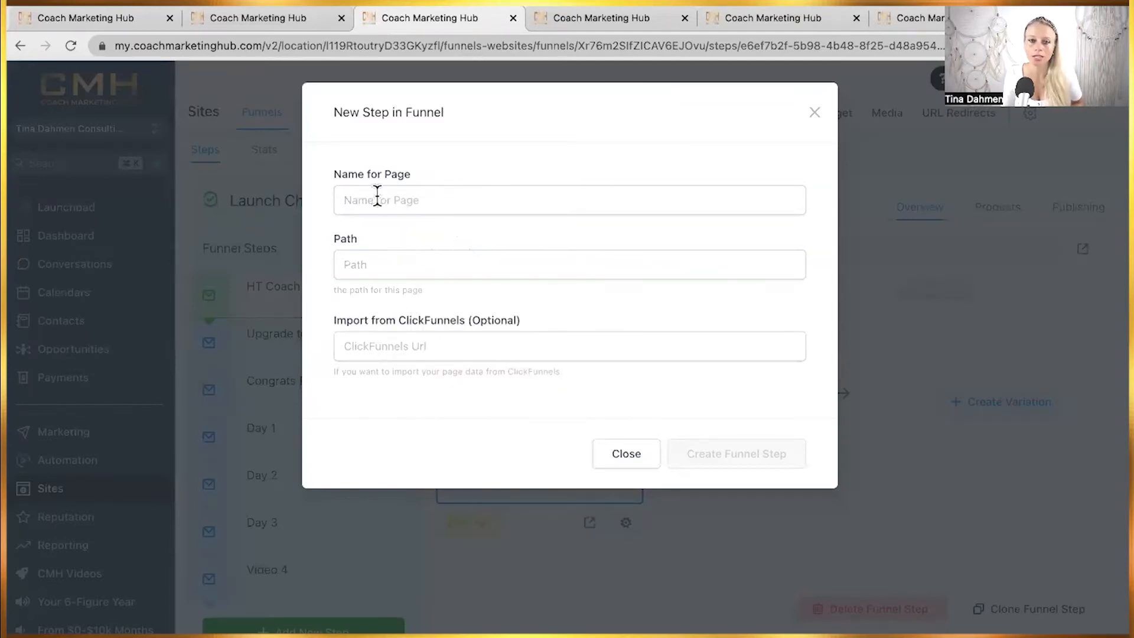
click(354, 202)
click(327, 205)
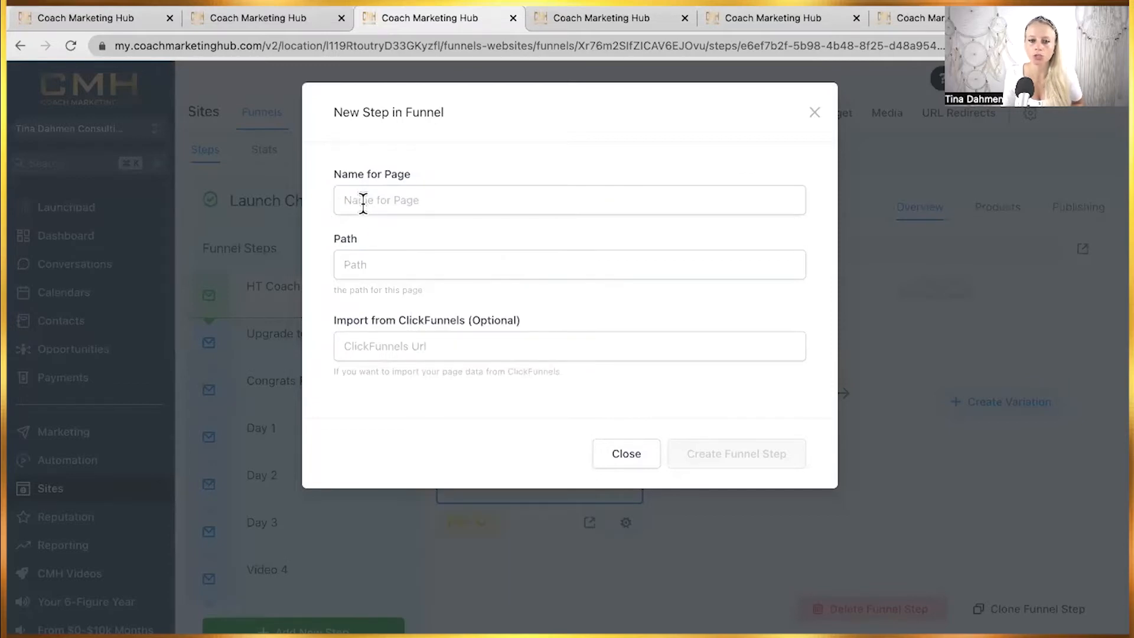
click(364, 269)
click(370, 238)
click(362, 267)
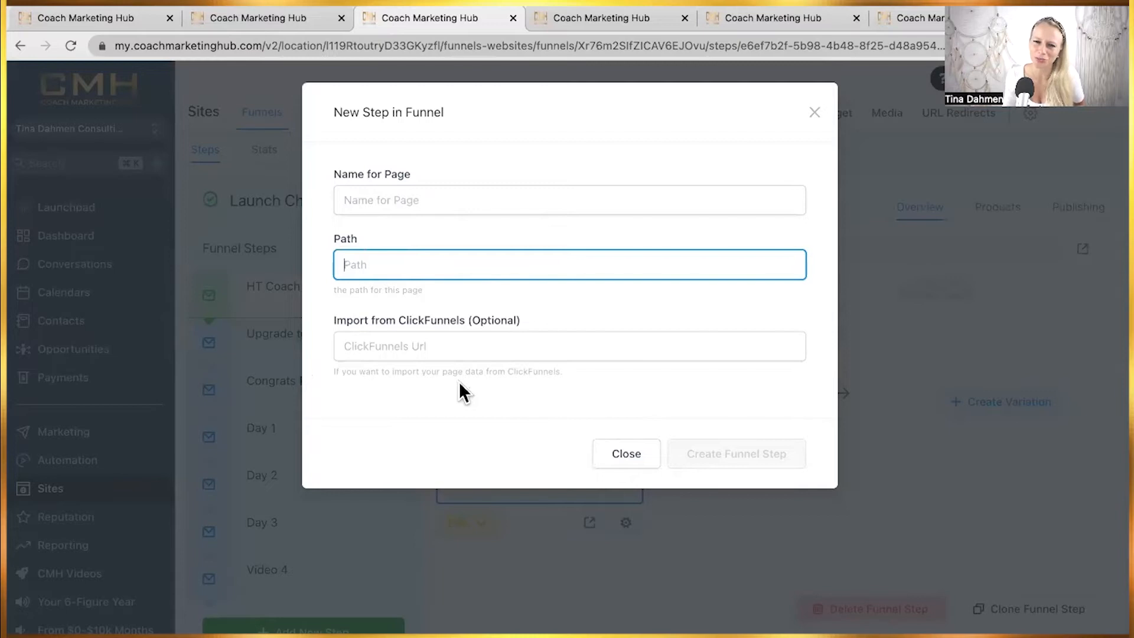
click(380, 343)
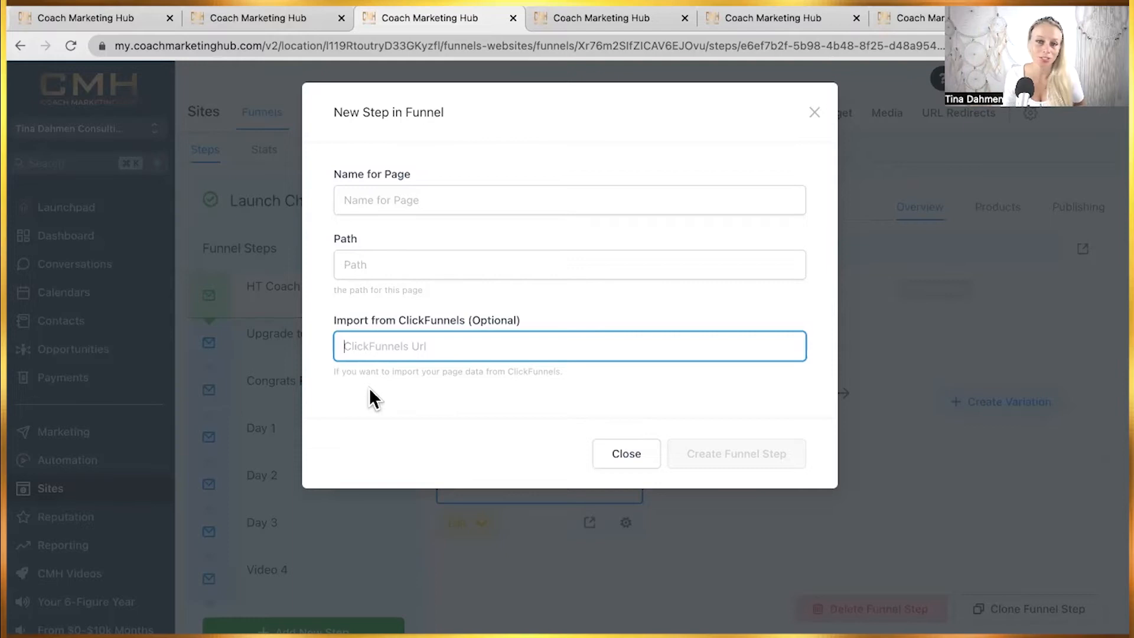
click(627, 463)
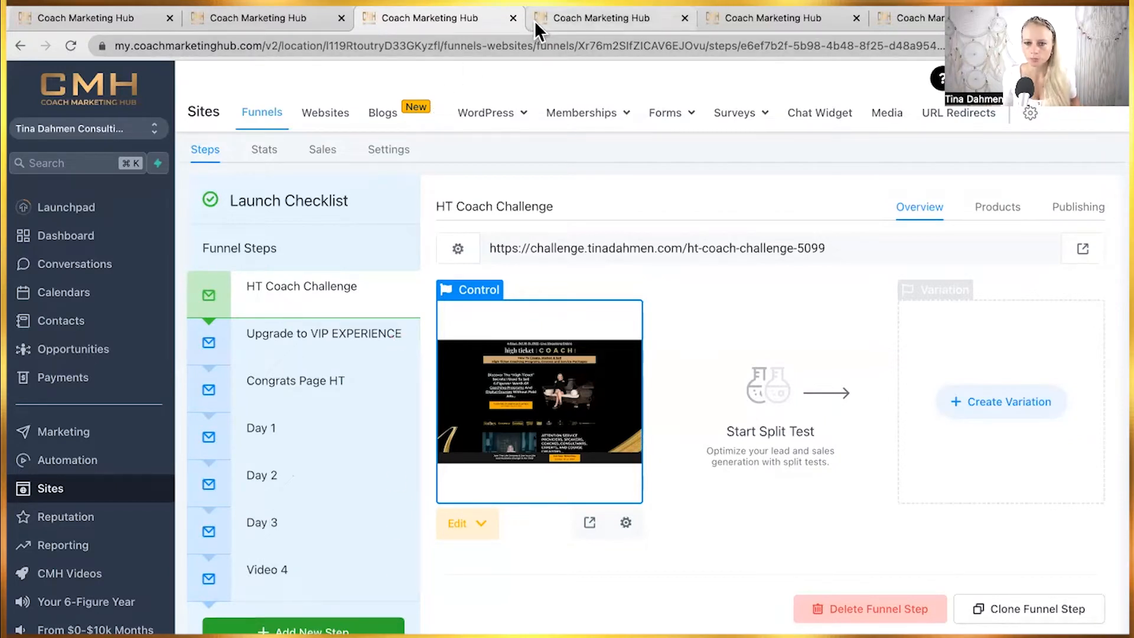
In the challenge sales page editor, view the elements that can be added below the ticket button and review that button's text and action settings.
click(583, 23)
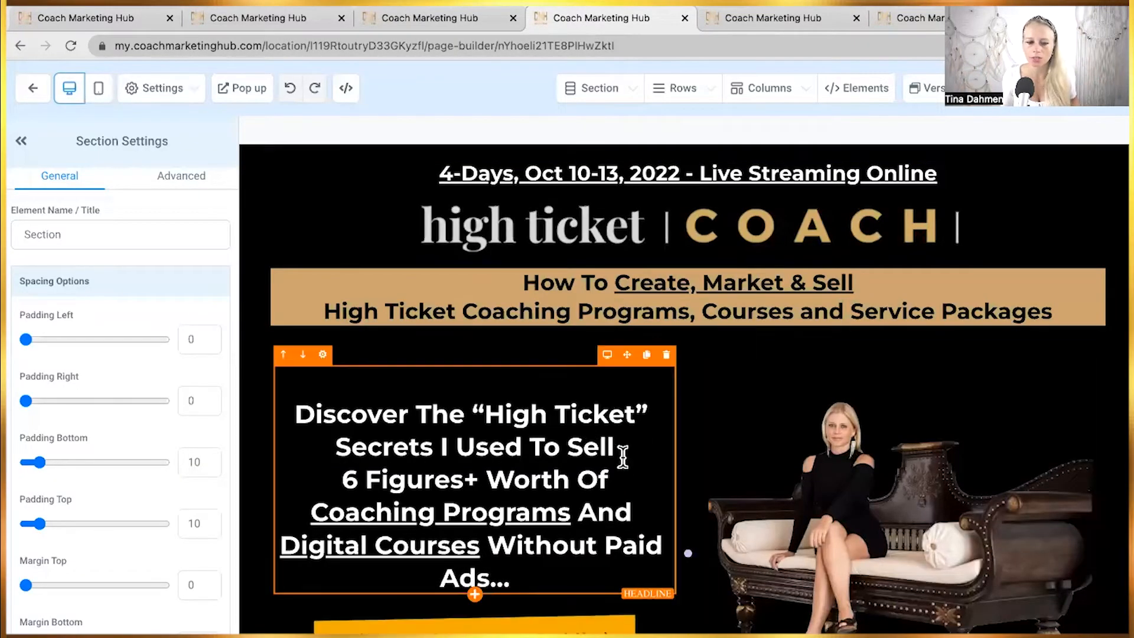
scroll(458, 485, down, 3)
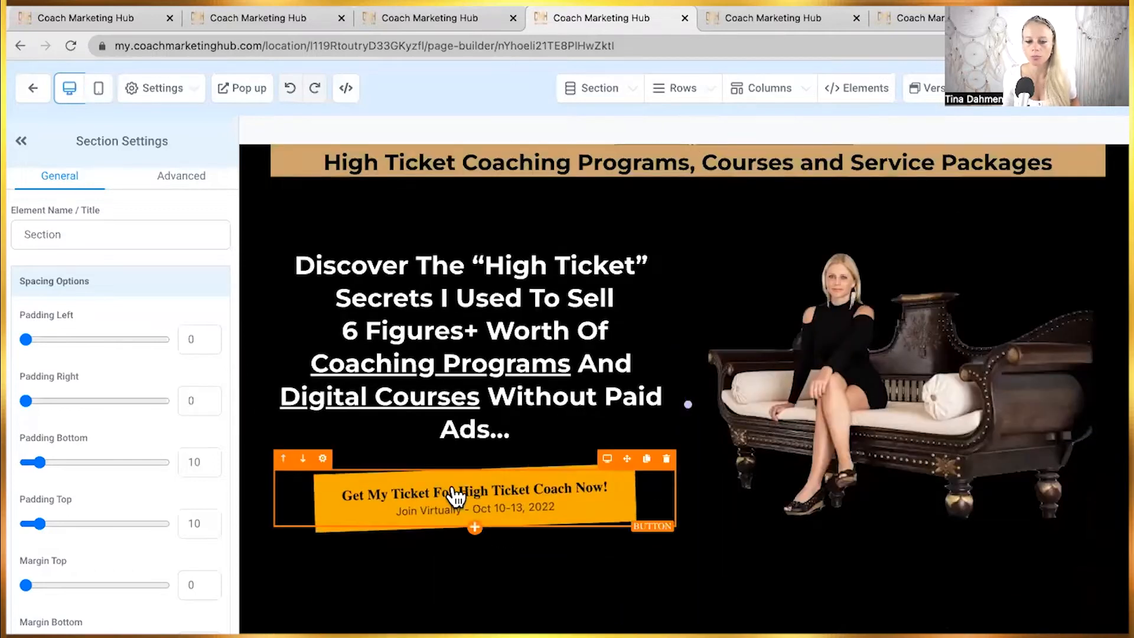
click(454, 497)
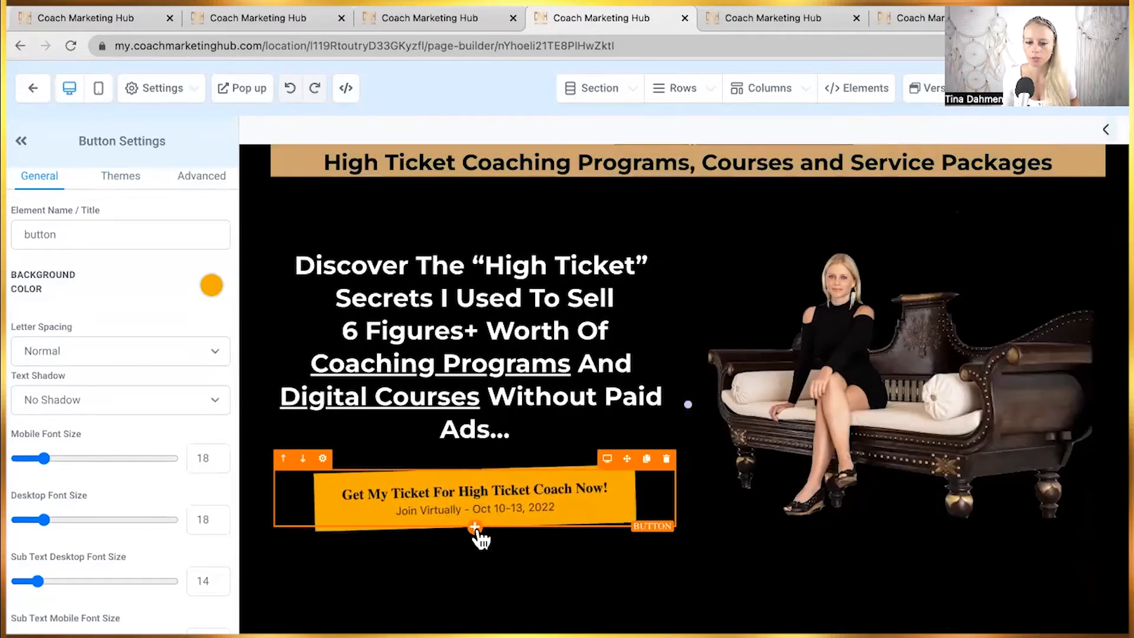
click(475, 527)
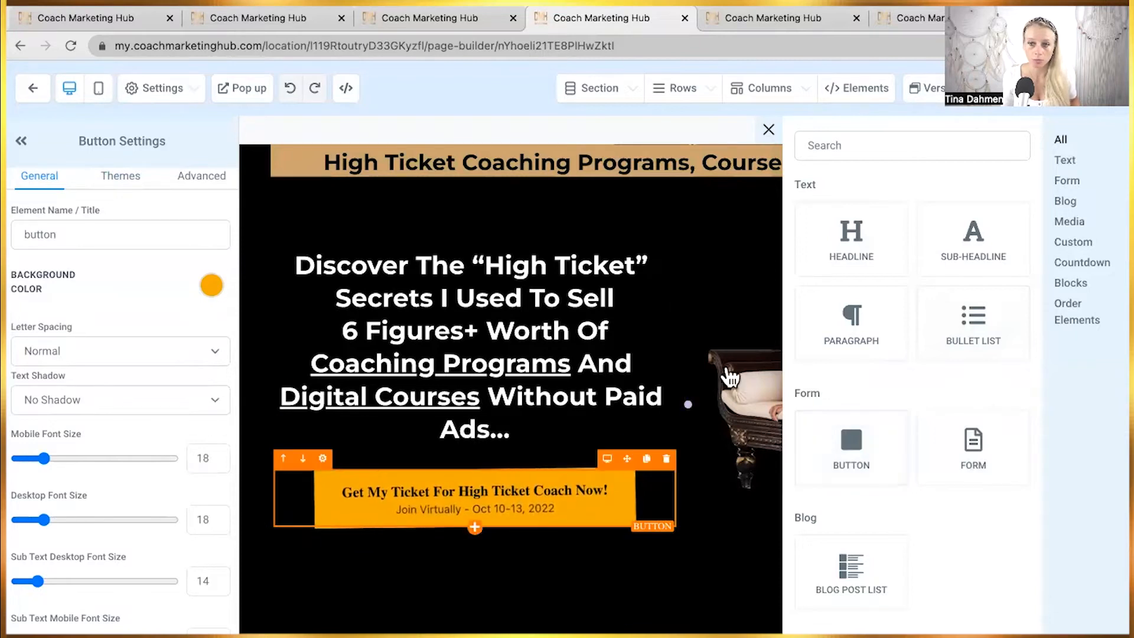
click(769, 129)
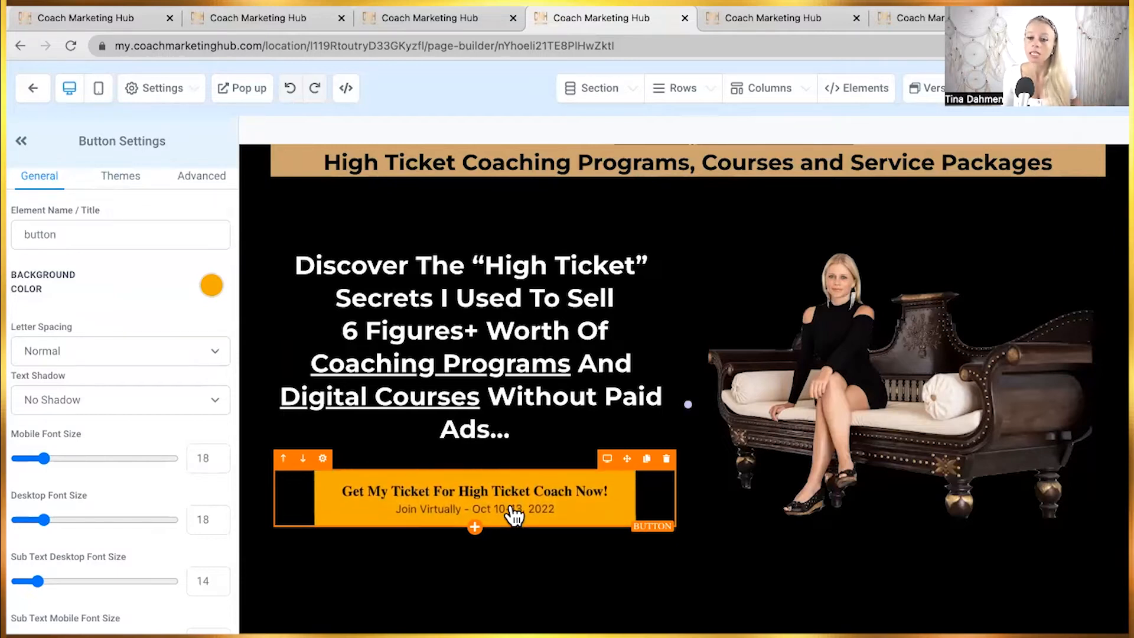
click(450, 519)
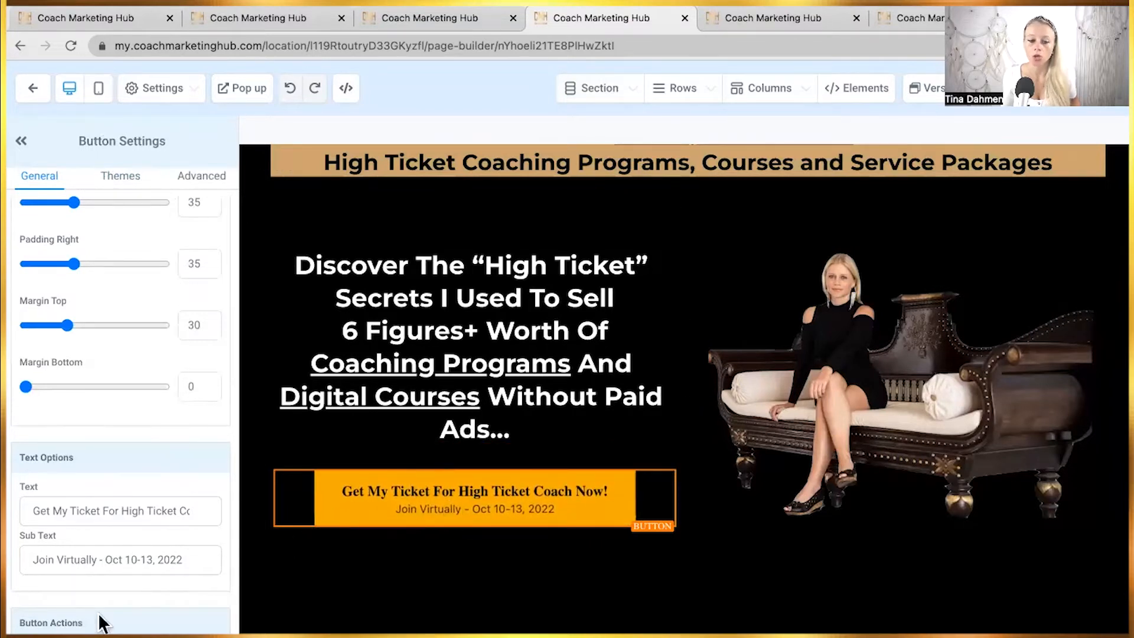
scroll(172, 502, down, 1)
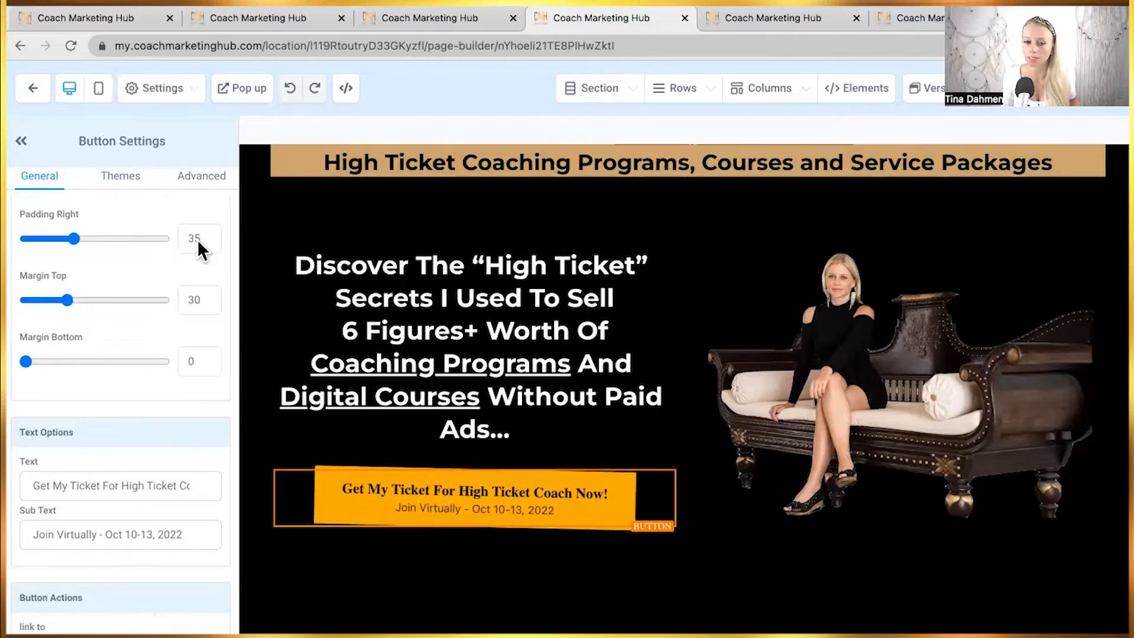
In the page's pop-up, delete the existing order form and add a one-column row below the "Limited Spots Available" headline.
click(240, 88)
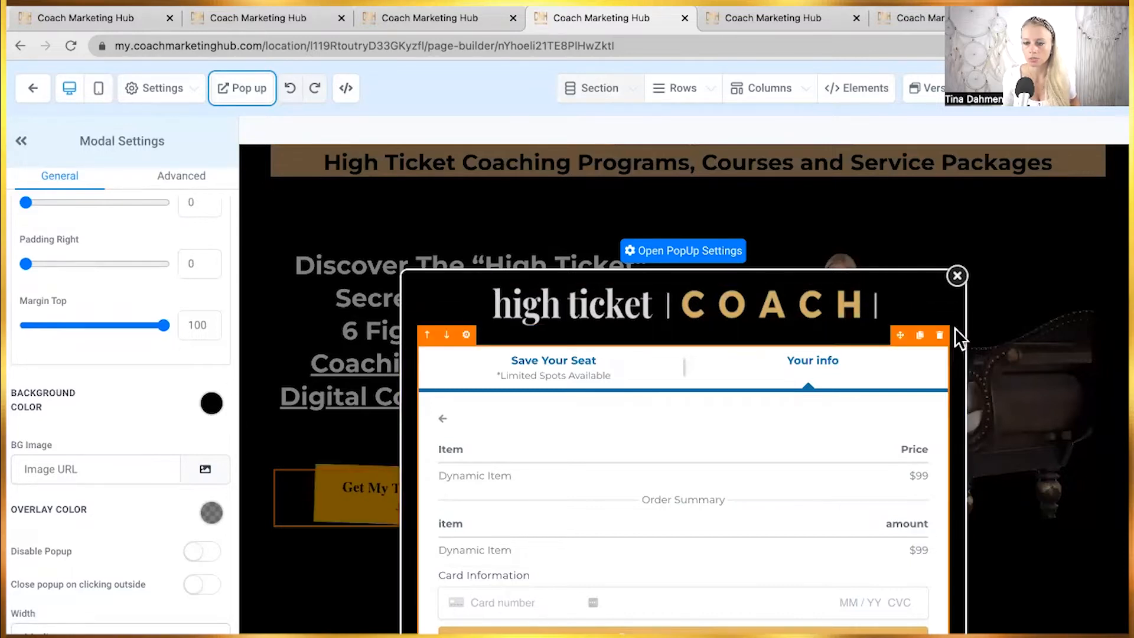
click(939, 335)
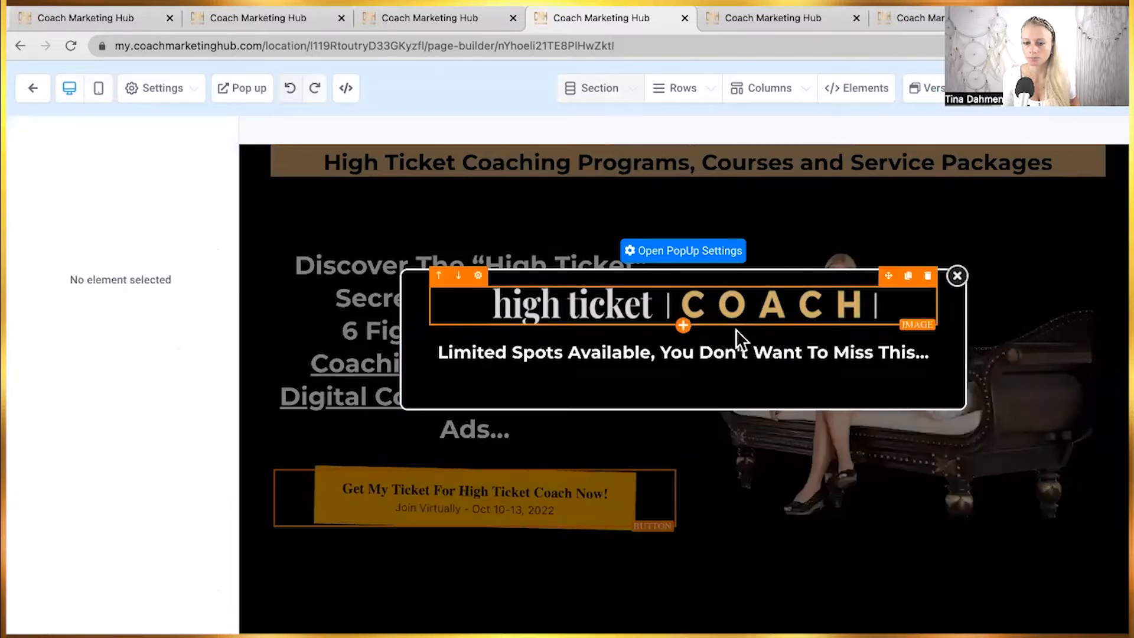
click(683, 378)
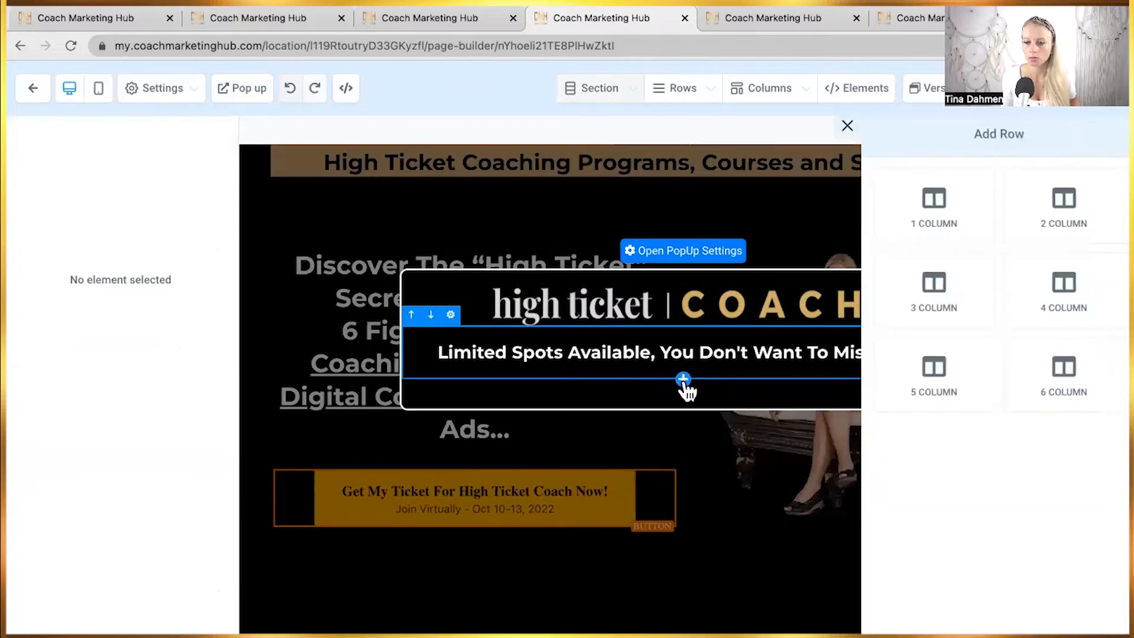
drag(941, 220, 703, 473)
Insert a 2 Step Order element into the pop-up's new empty row.
click(686, 447)
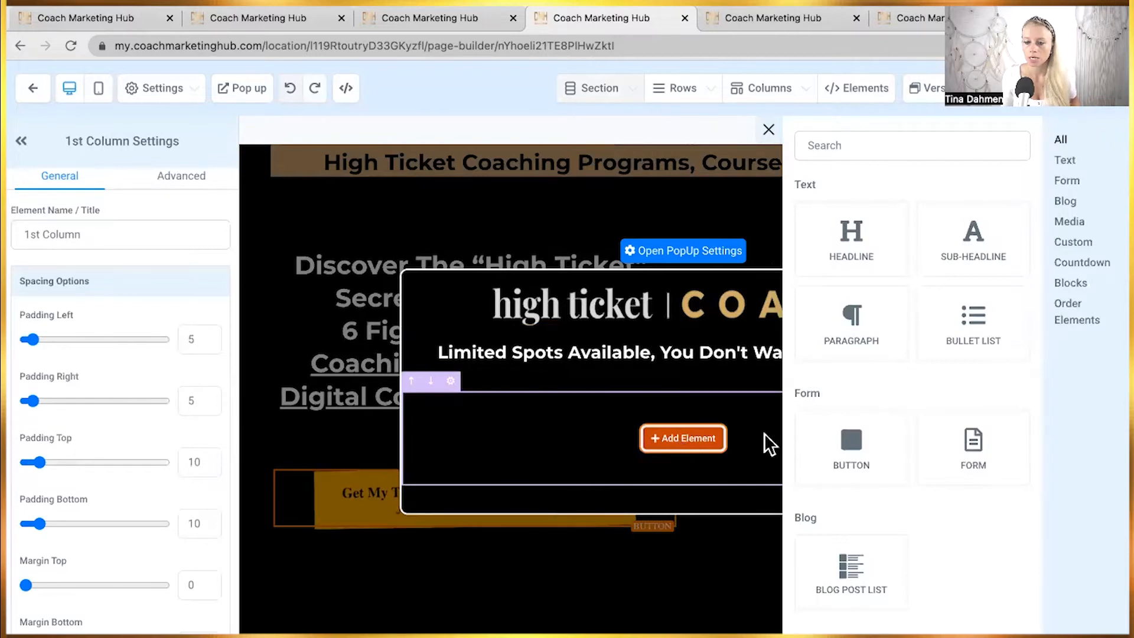
scroll(874, 421, down, 10)
scroll(883, 470, down, 8)
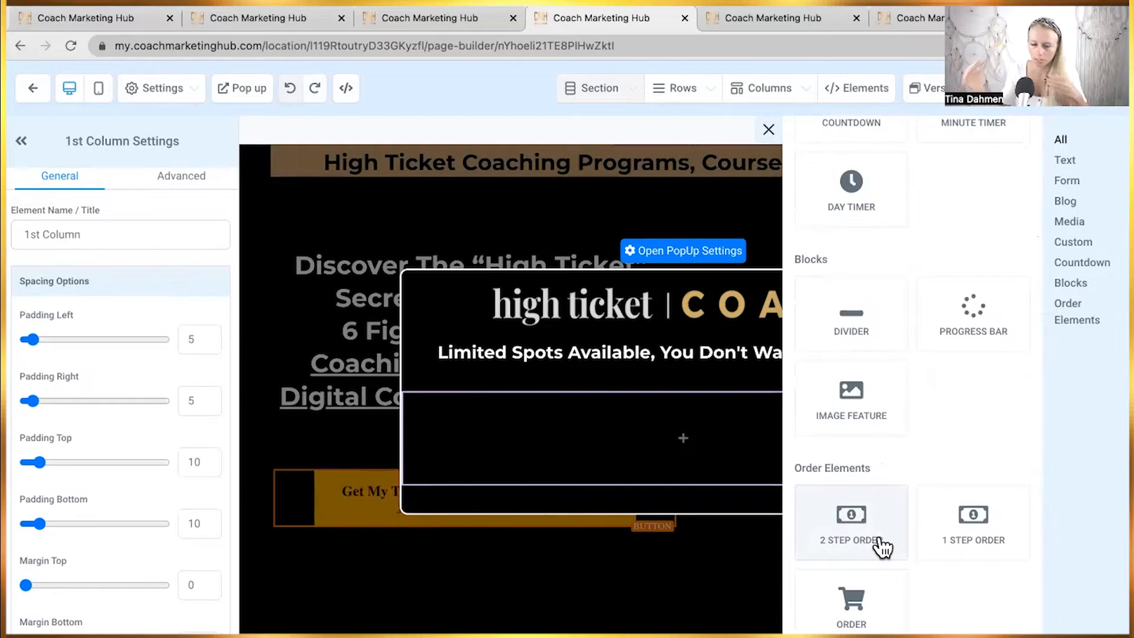
click(850, 525)
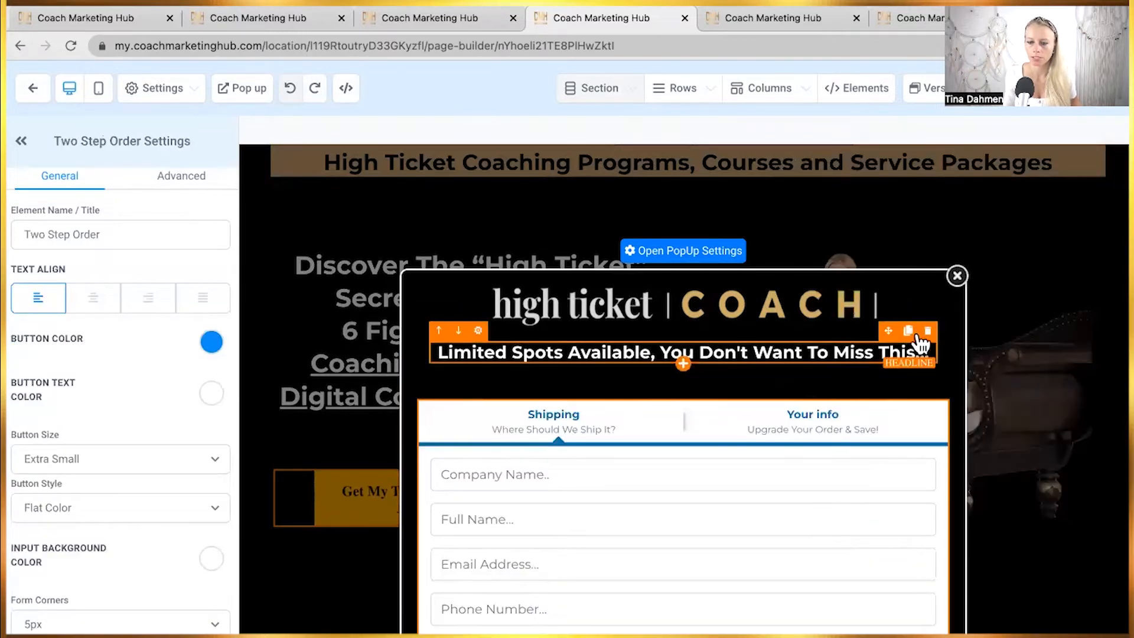
Move the two-step order form to the top of the pop-up, above the high ticket COACH logo, and look over its fields.
click(462, 342)
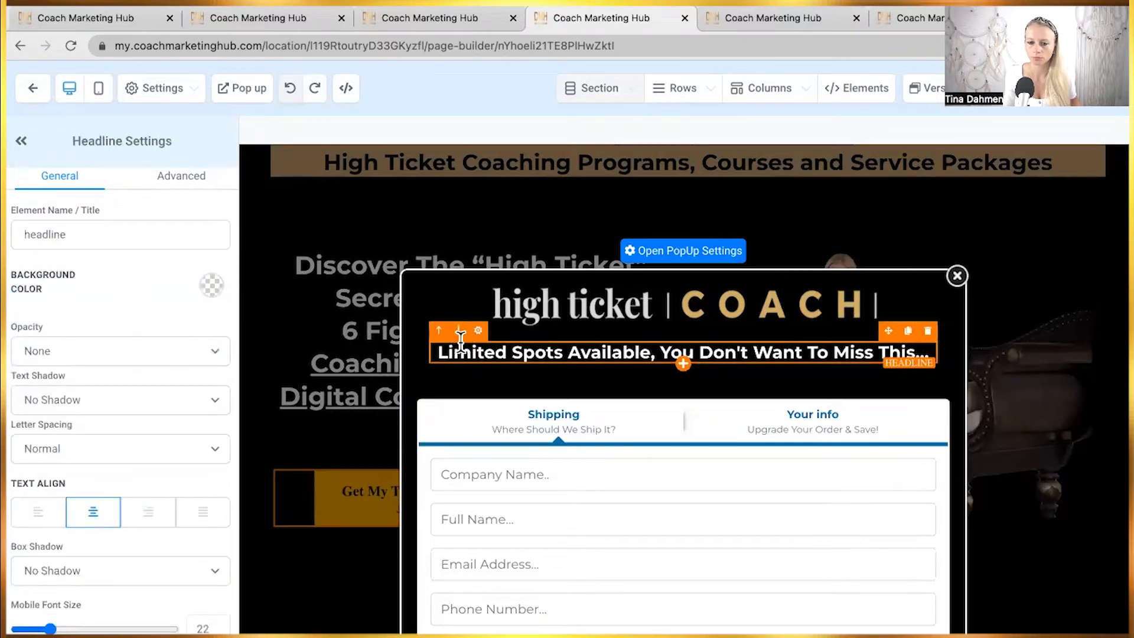
click(434, 399)
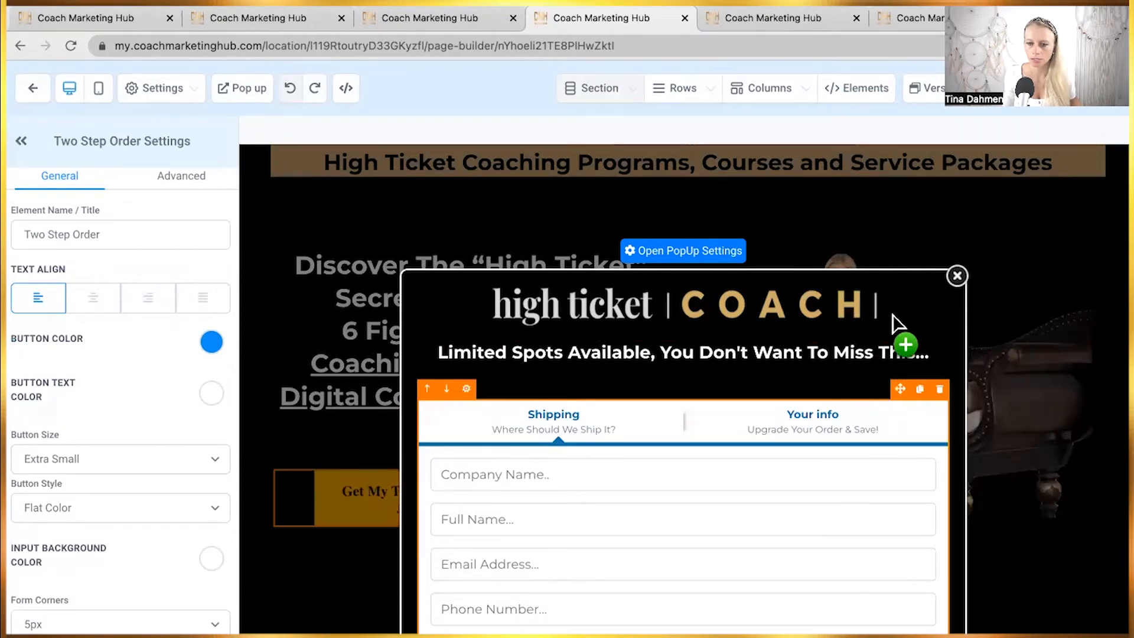
scroll(802, 359, down, 3)
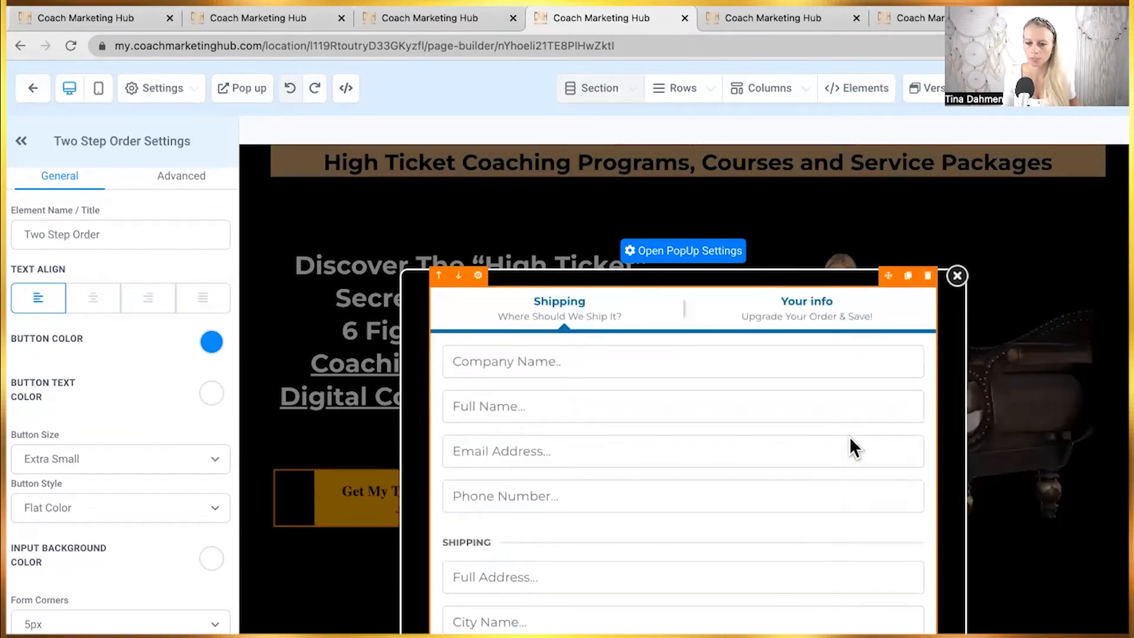
scroll(747, 439, down, 3)
scroll(743, 445, up, 2)
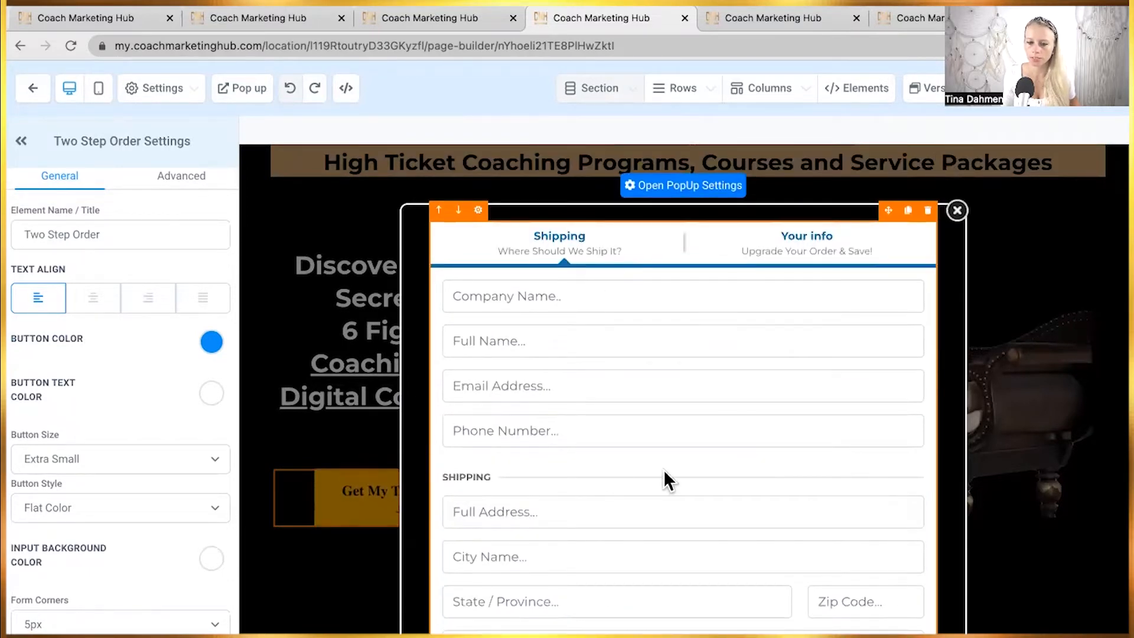
scroll(576, 319, down, 3)
scroll(622, 413, up, 4)
scroll(622, 411, down, 2)
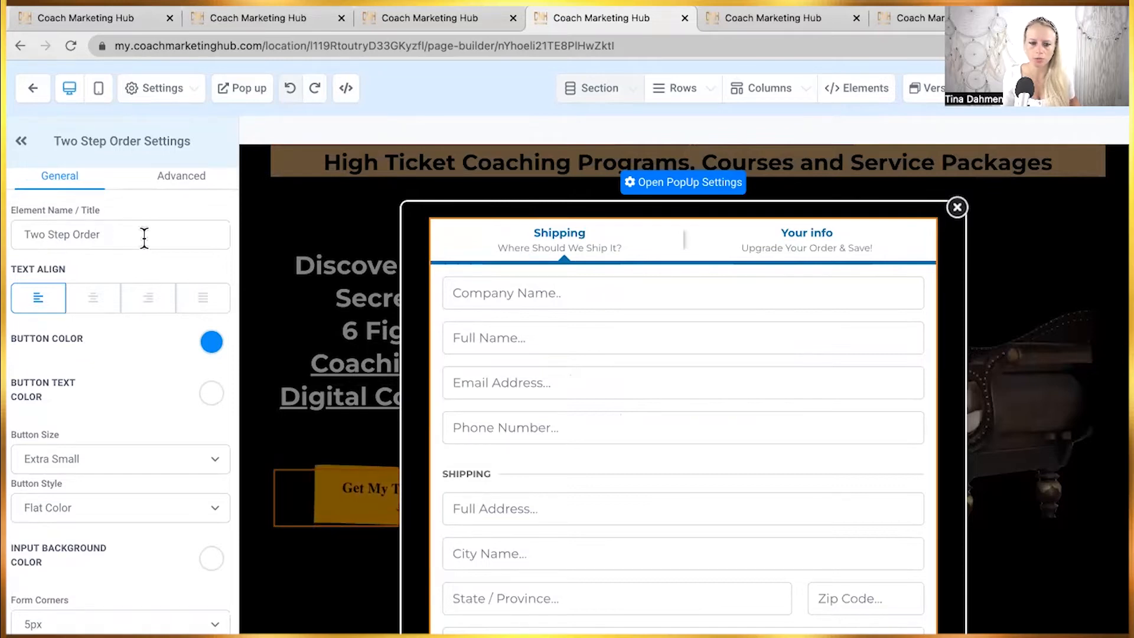
Set the two-step order form's button color to light orange and look through its remaining style settings.
click(212, 349)
click(208, 378)
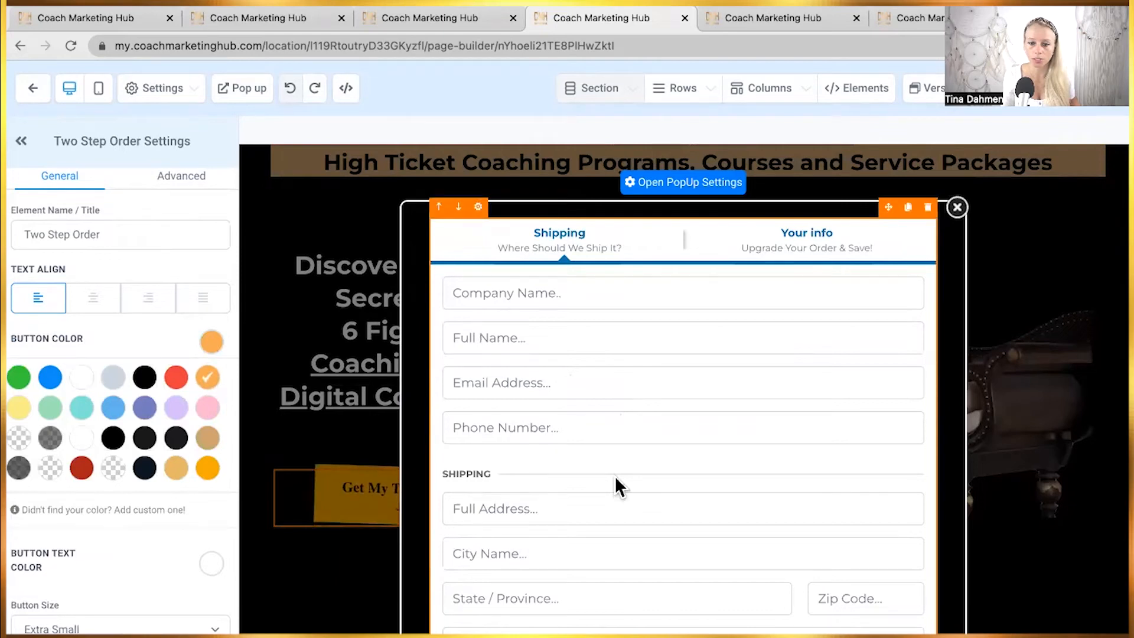
scroll(614, 476, down, 1)
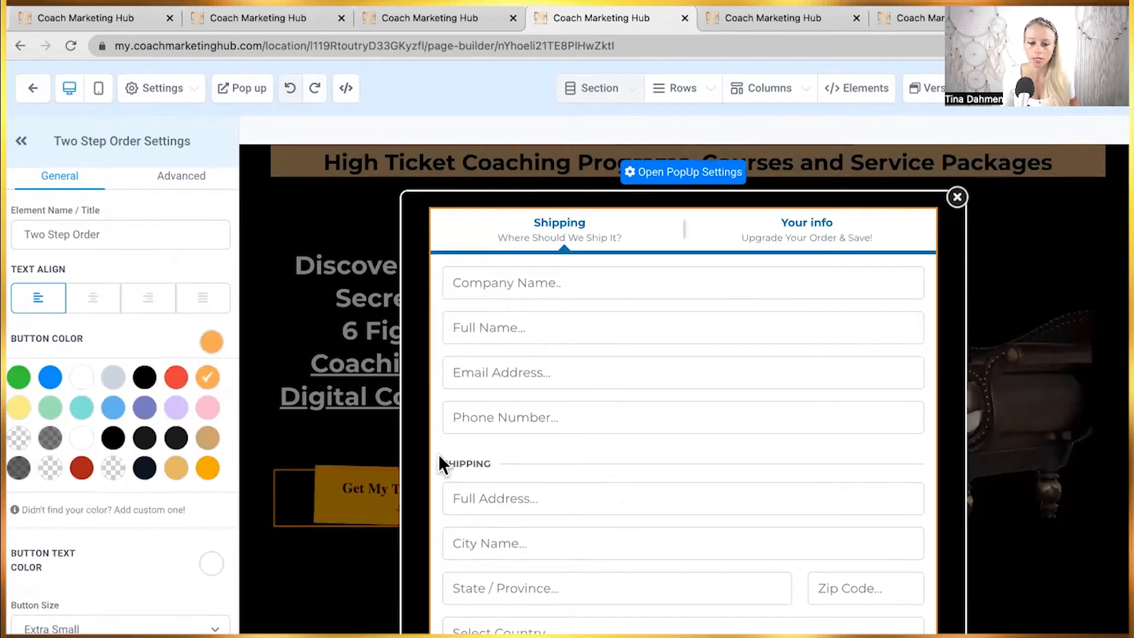
scroll(72, 552, down, 2)
scroll(125, 440, down, 2)
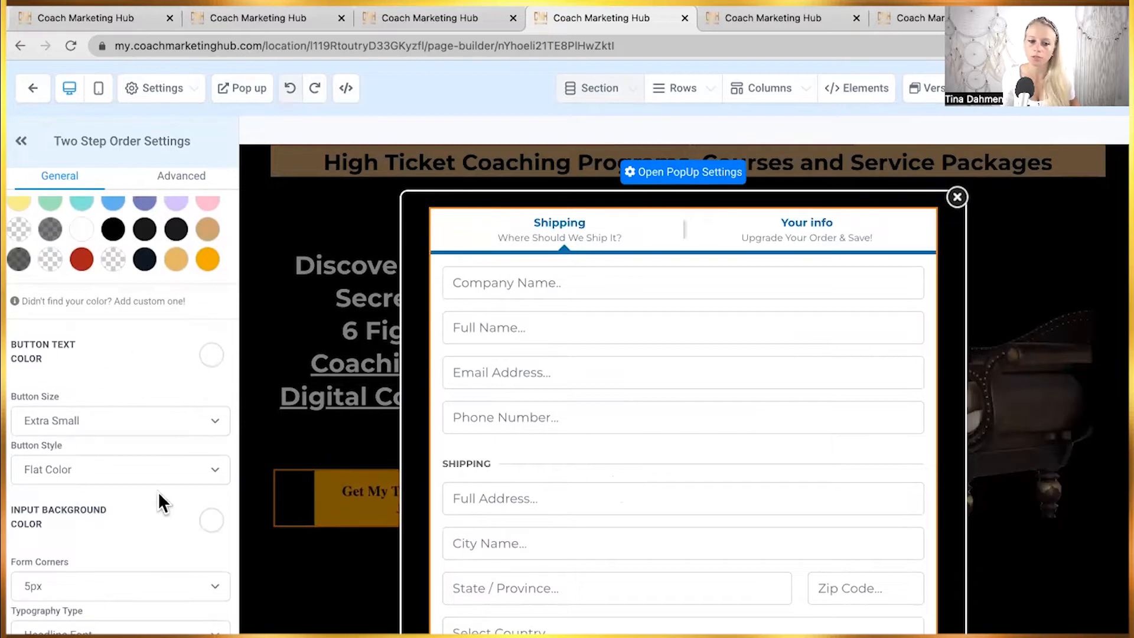
scroll(154, 521, down, 2)
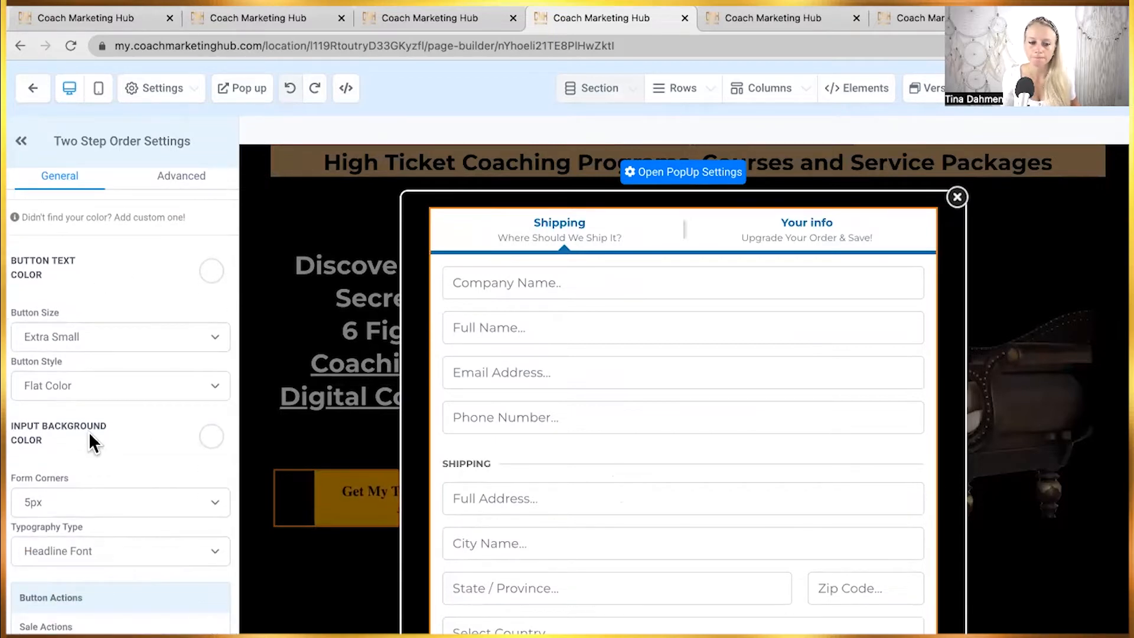
In the two-step order form's advanced settings, set the Step 1 headline to "Your Details".
scroll(91, 431, up, 5)
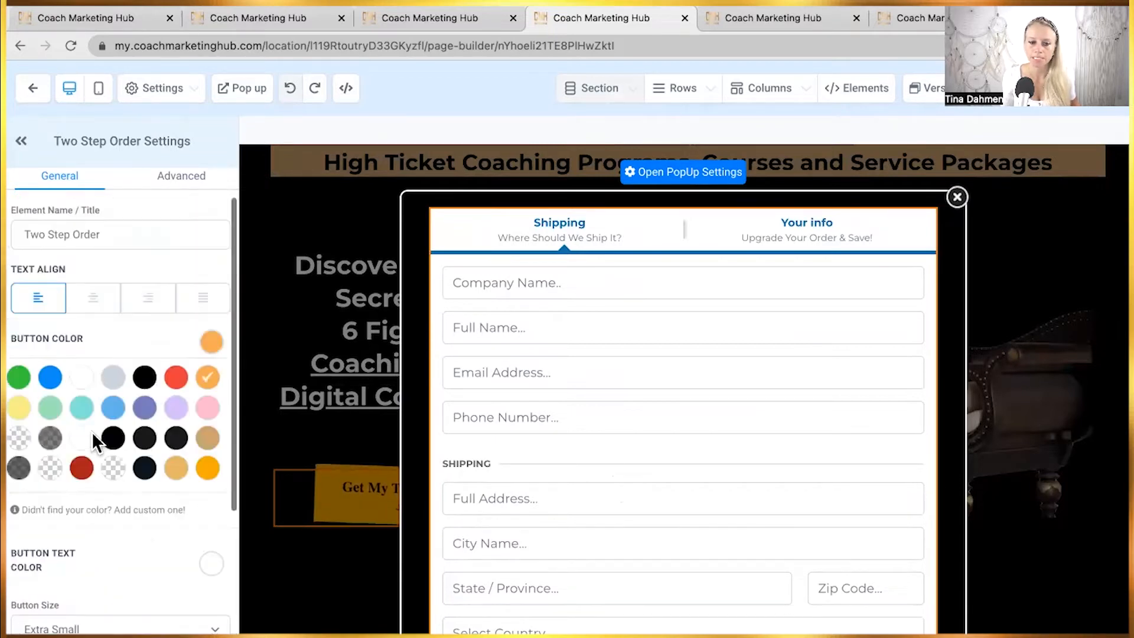
click(183, 178)
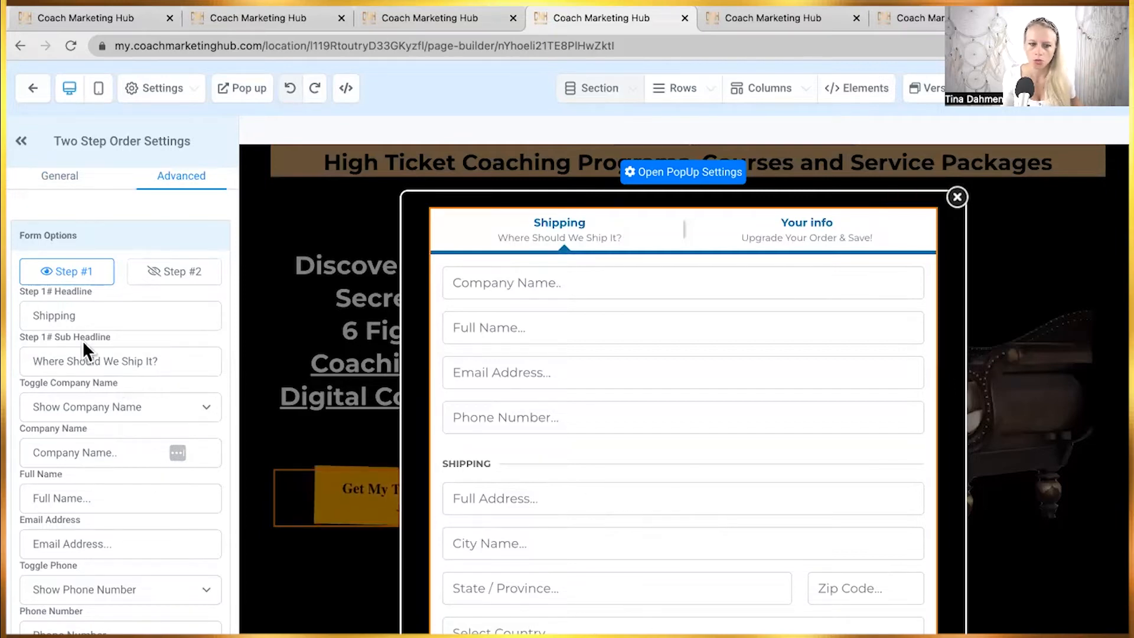
click(97, 316)
double_click(99, 317)
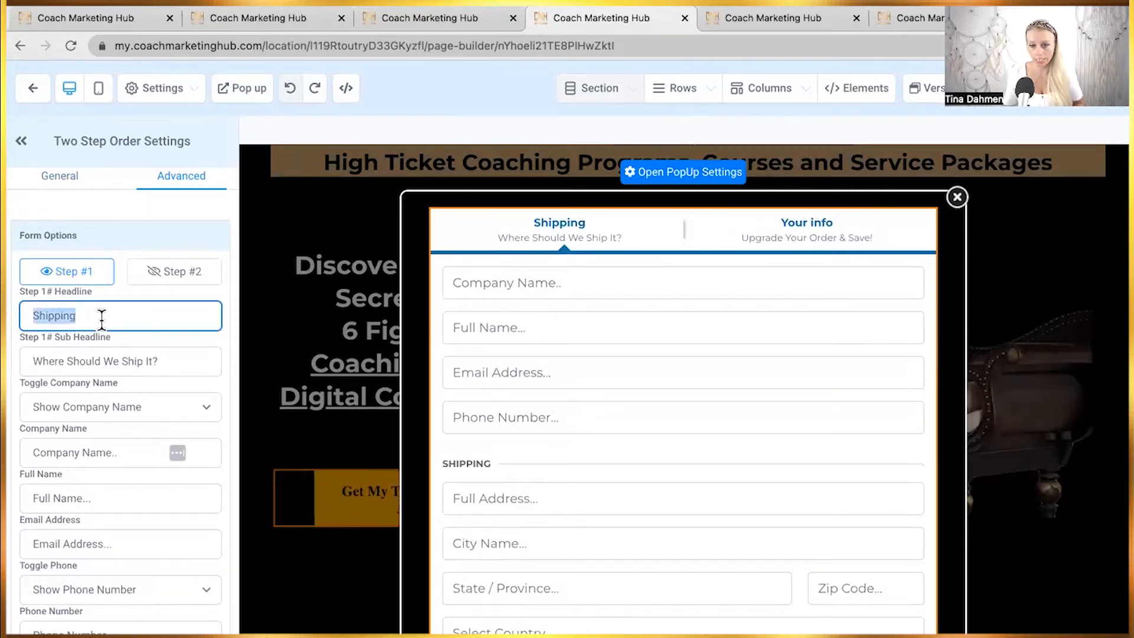
text(Your DE)
key(BackSpace)
text(etails)
Clear the Step 1 sub headline and hide the company name field in the order form.
click(108, 355)
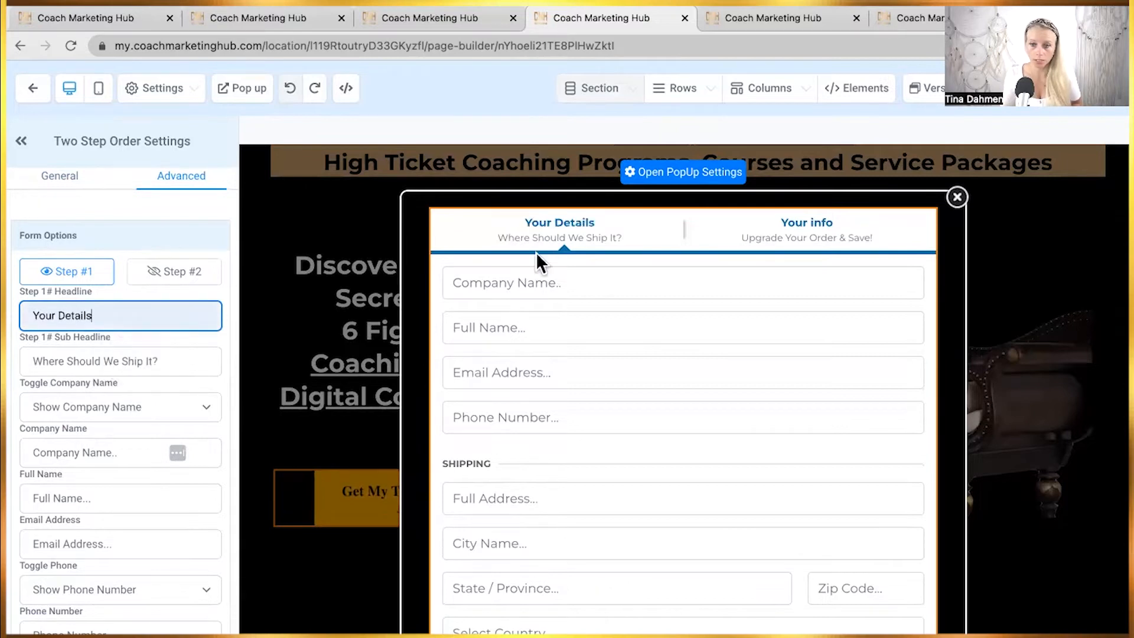
triple_click(155, 361)
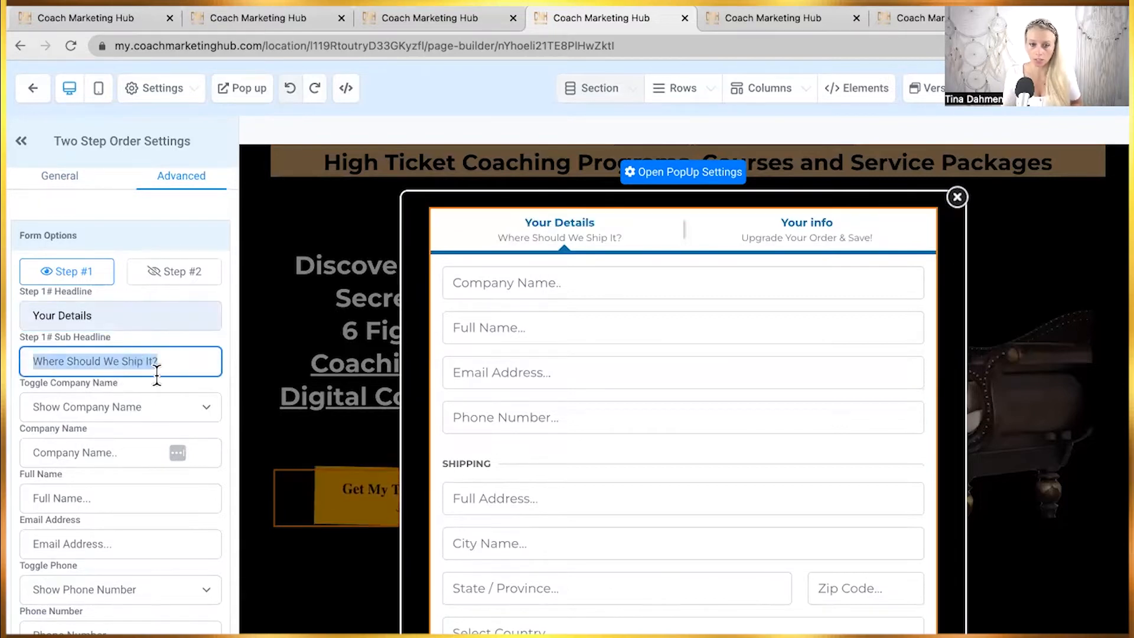
key(BackSpace)
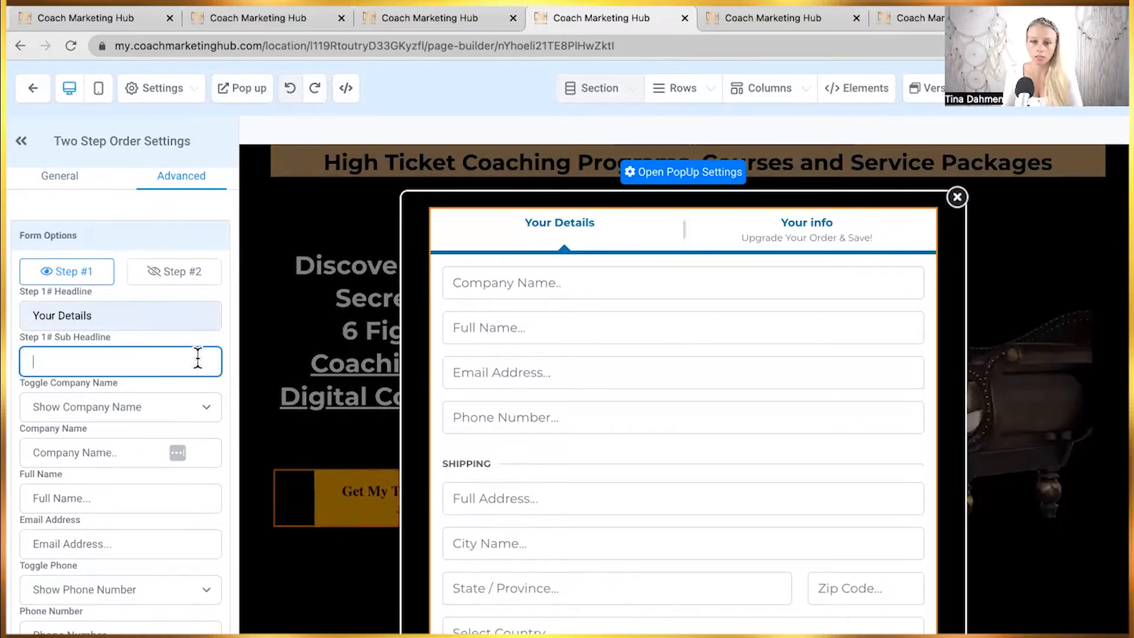
click(97, 407)
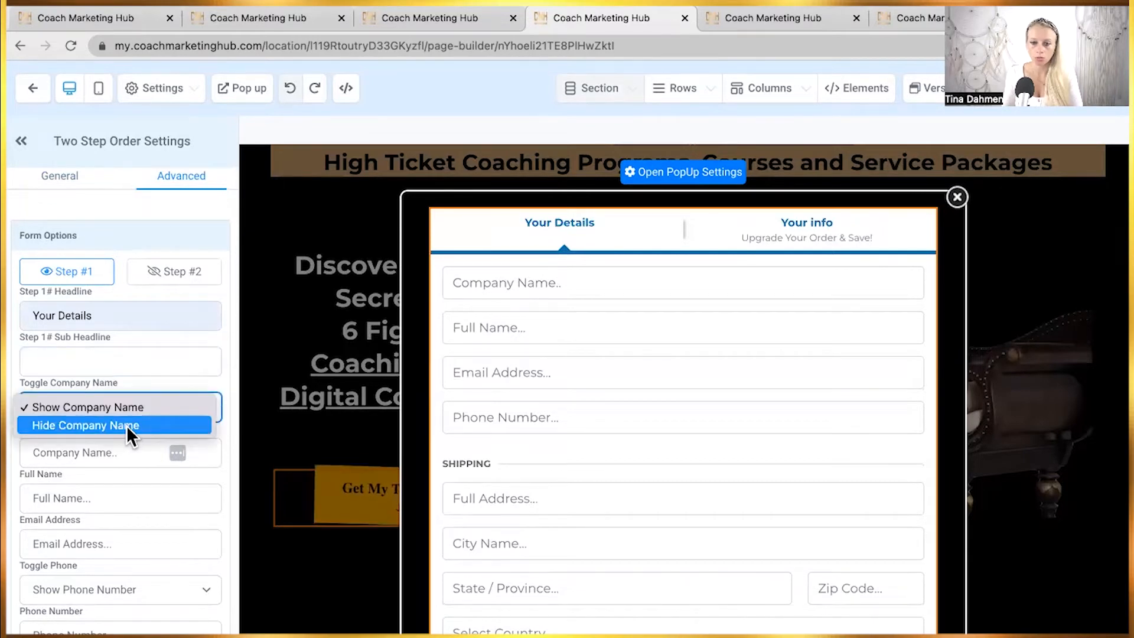
click(127, 425)
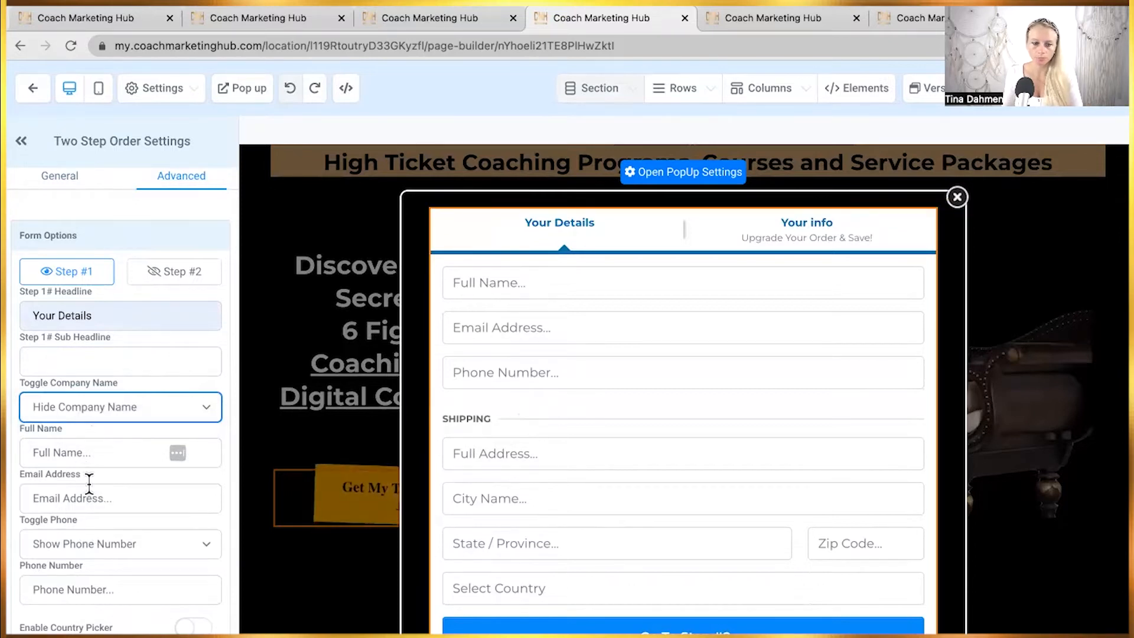
Hide the shipping section of the order form's first step.
scroll(88, 484, down, 3)
scroll(108, 508, down, 3)
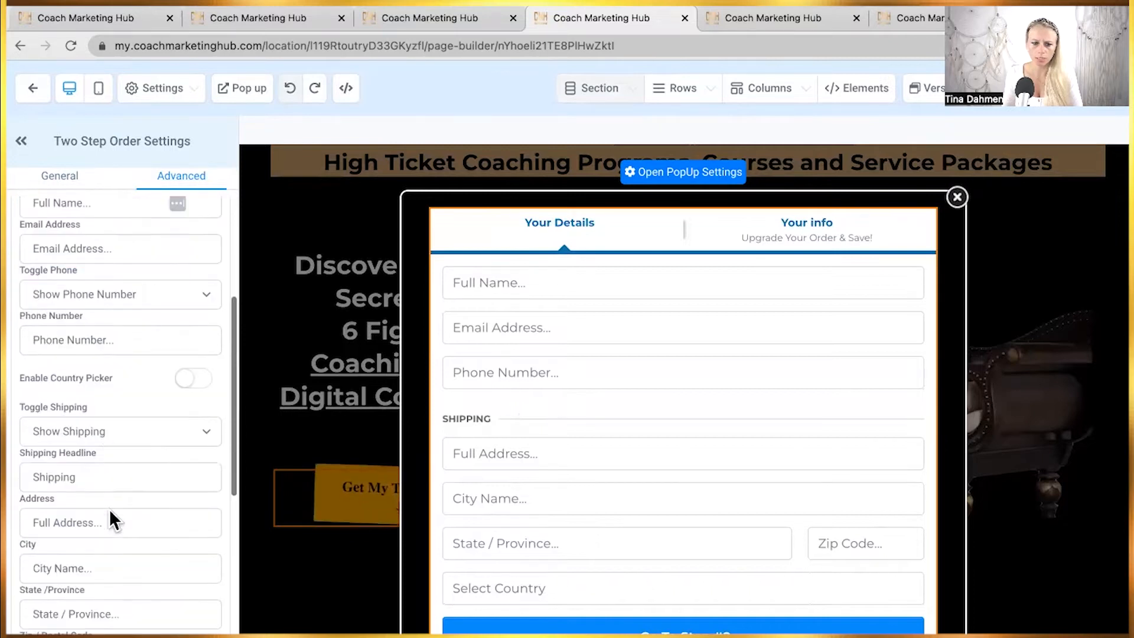
click(105, 431)
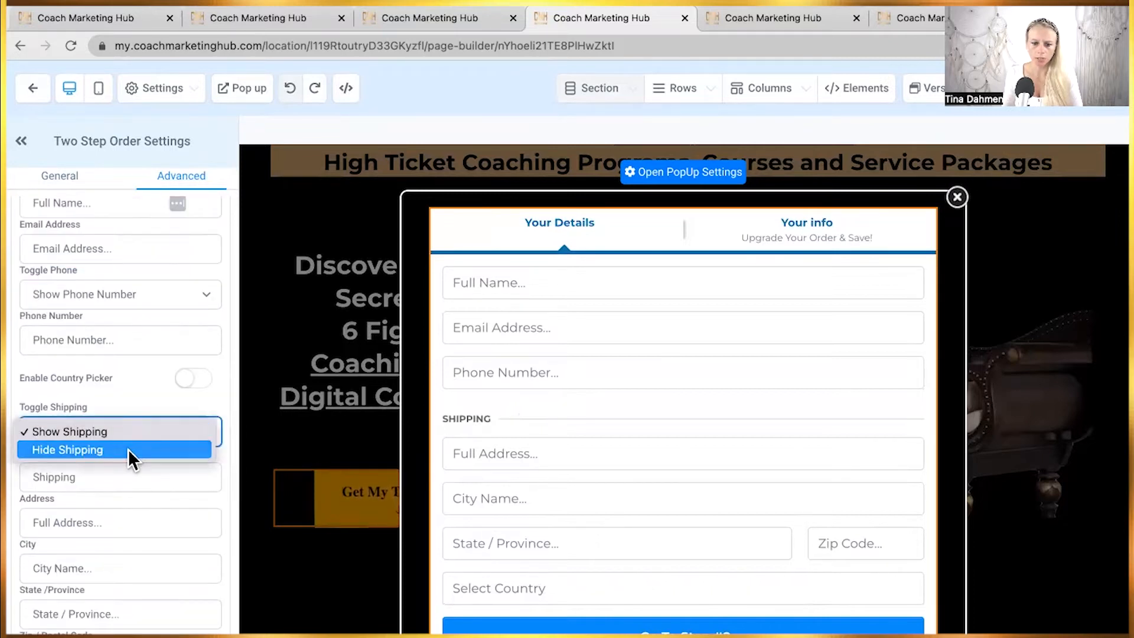
click(129, 449)
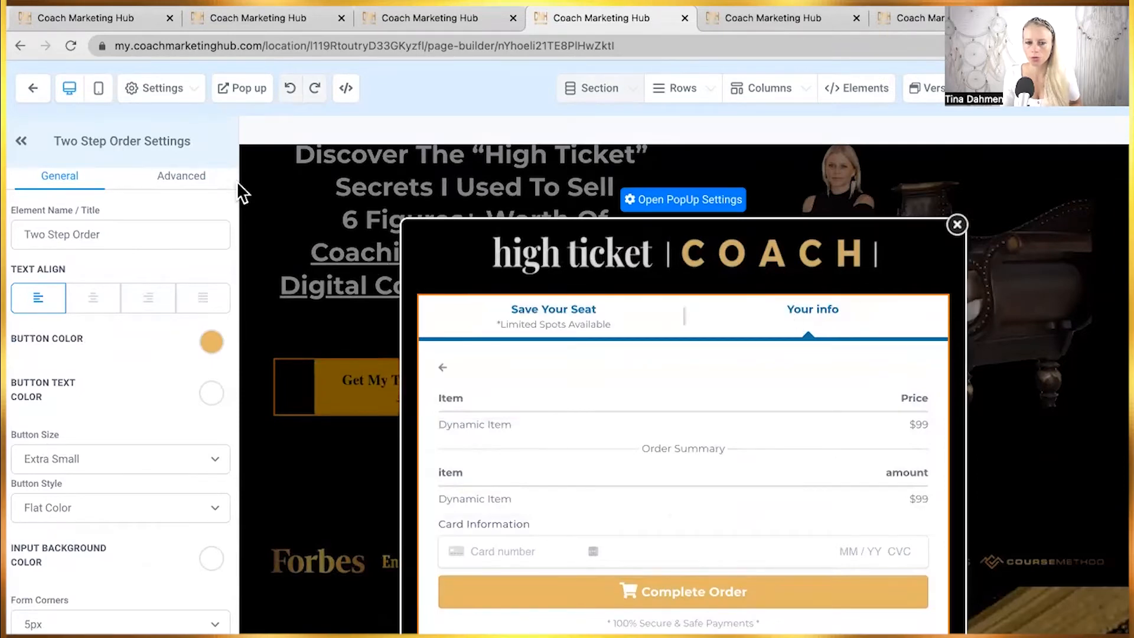
Compare the Step 1 and Step 2 views of the finished "Save Your Seat" order form in its advanced settings.
click(201, 177)
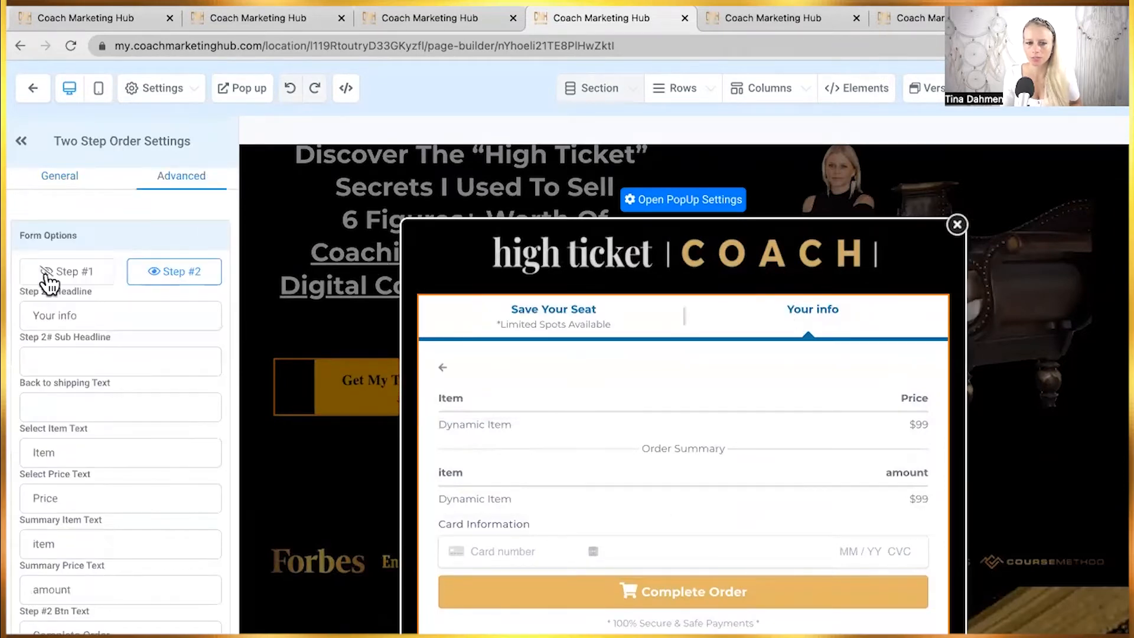
click(73, 276)
click(180, 275)
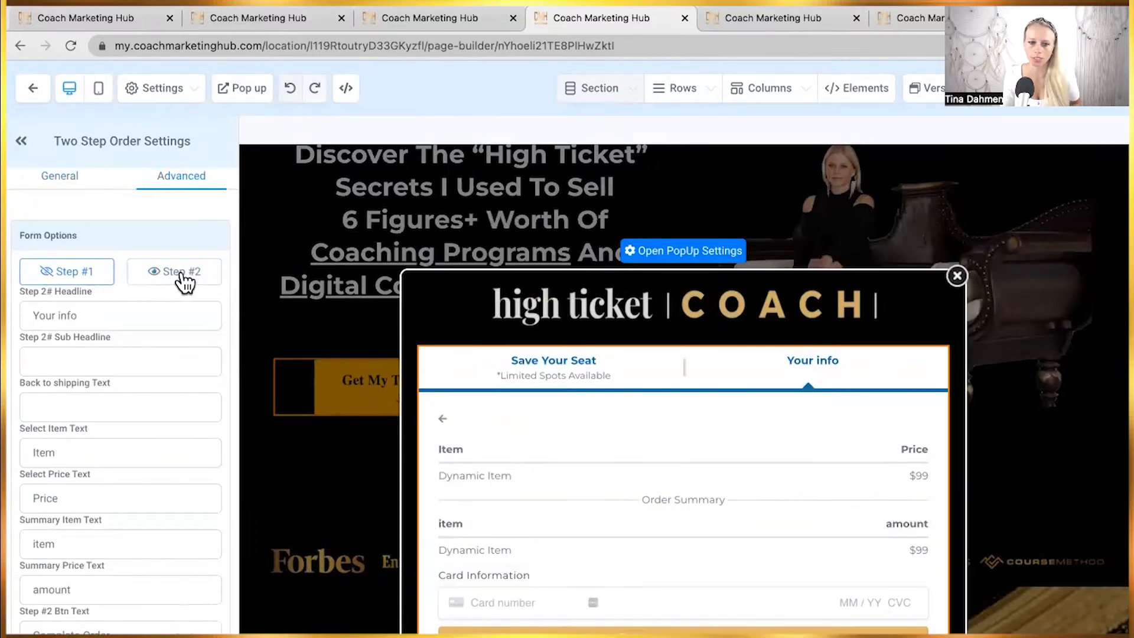
click(87, 276)
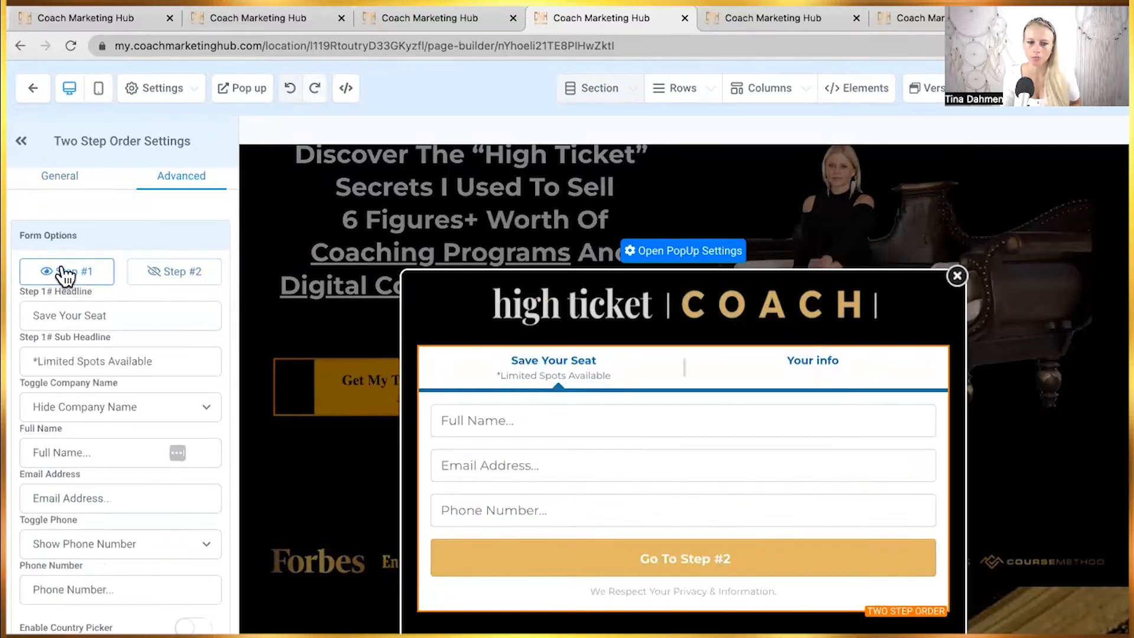
click(176, 281)
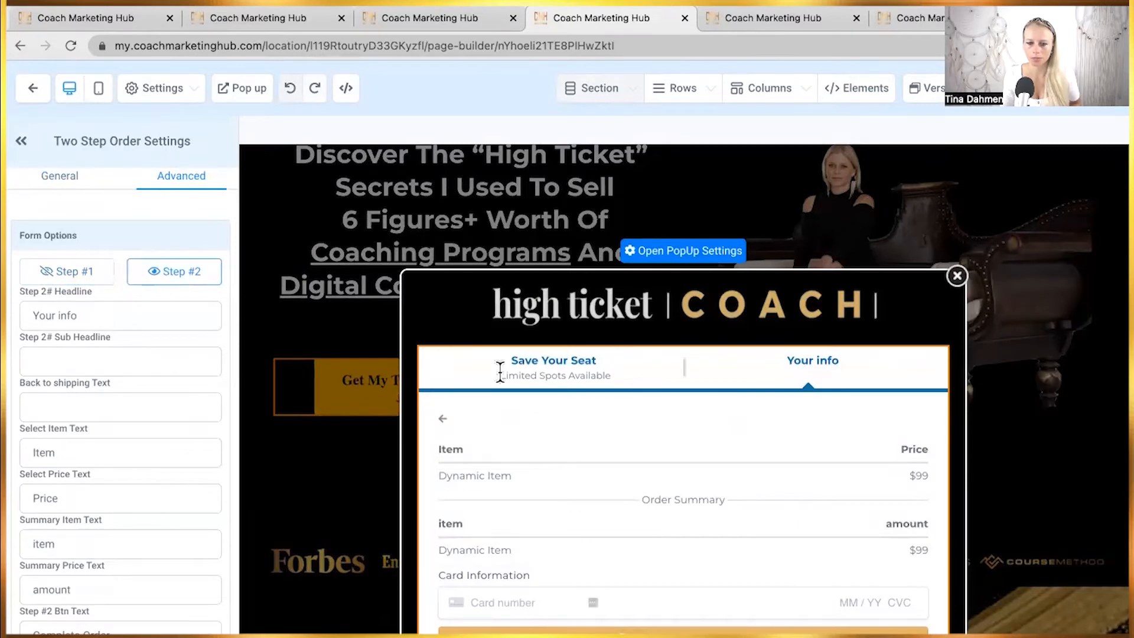
scroll(500, 370, down, 2)
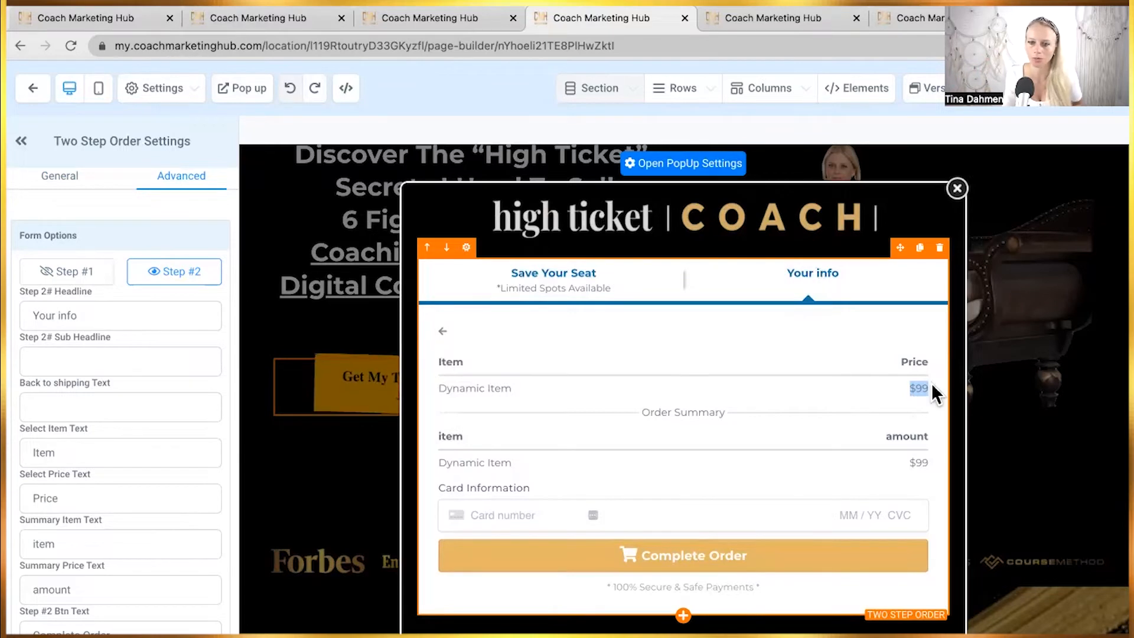
Try adding "WHAT EVER YOU WANT" to the Step 2 headline after "Your info", and remove the added words.
click(54, 317)
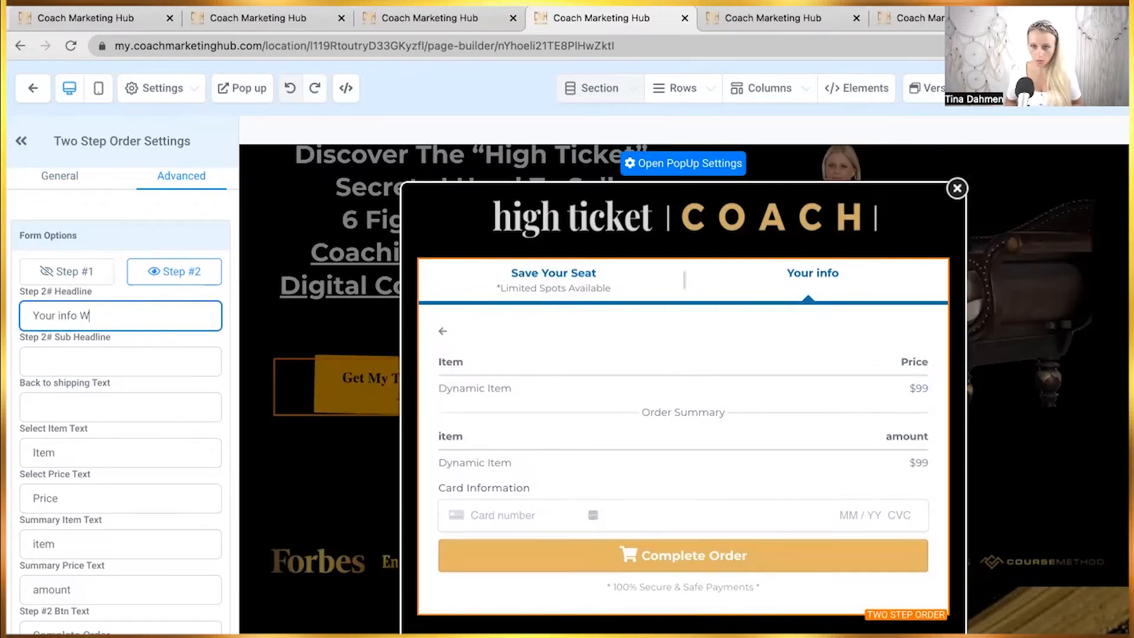
text(R YOU WAQN)
key(BackSpace)
key(BackSpace)
text(NT)
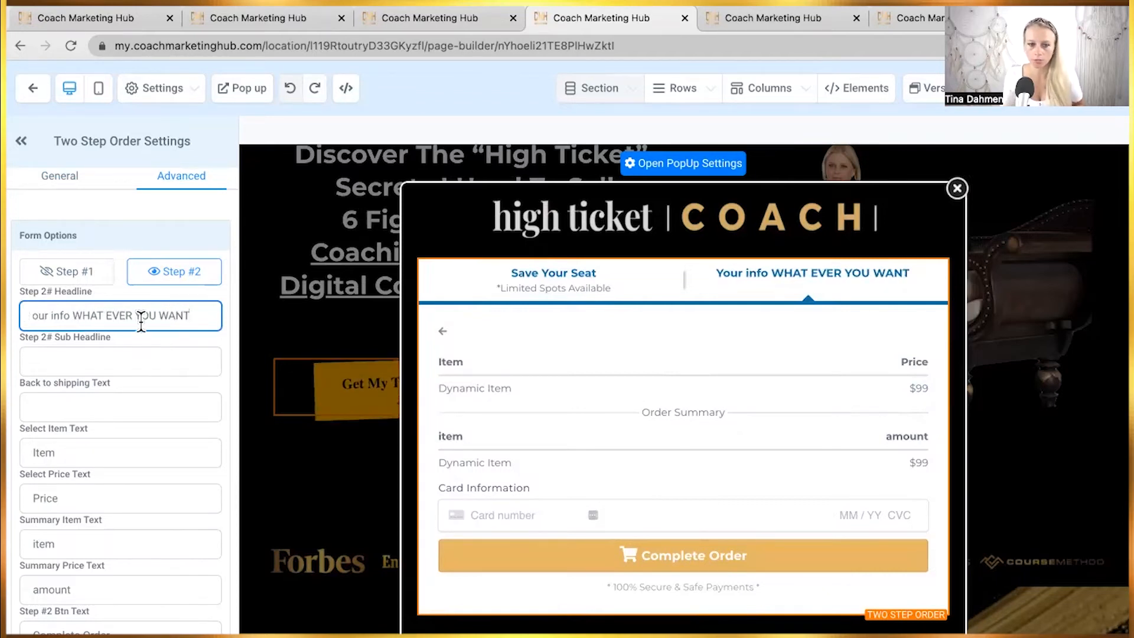
drag(72, 319, 203, 324)
key(BackSpace)
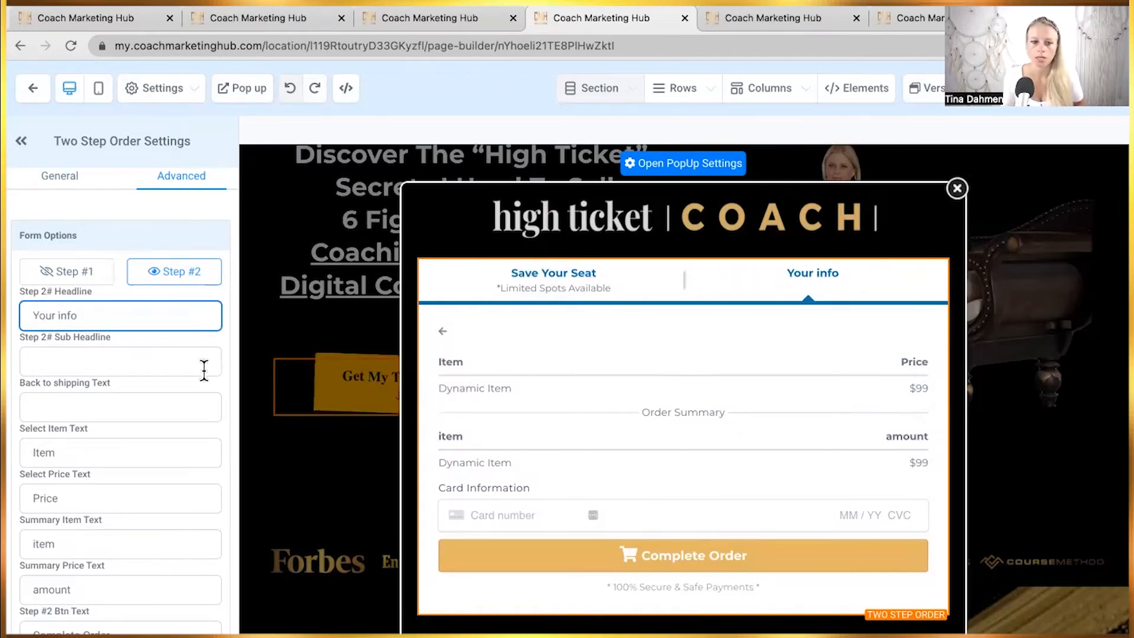
Look through the remaining Step 2 settings of the order form, from the item texts to the order bump, contact and visibility options.
click(109, 368)
click(12, 319)
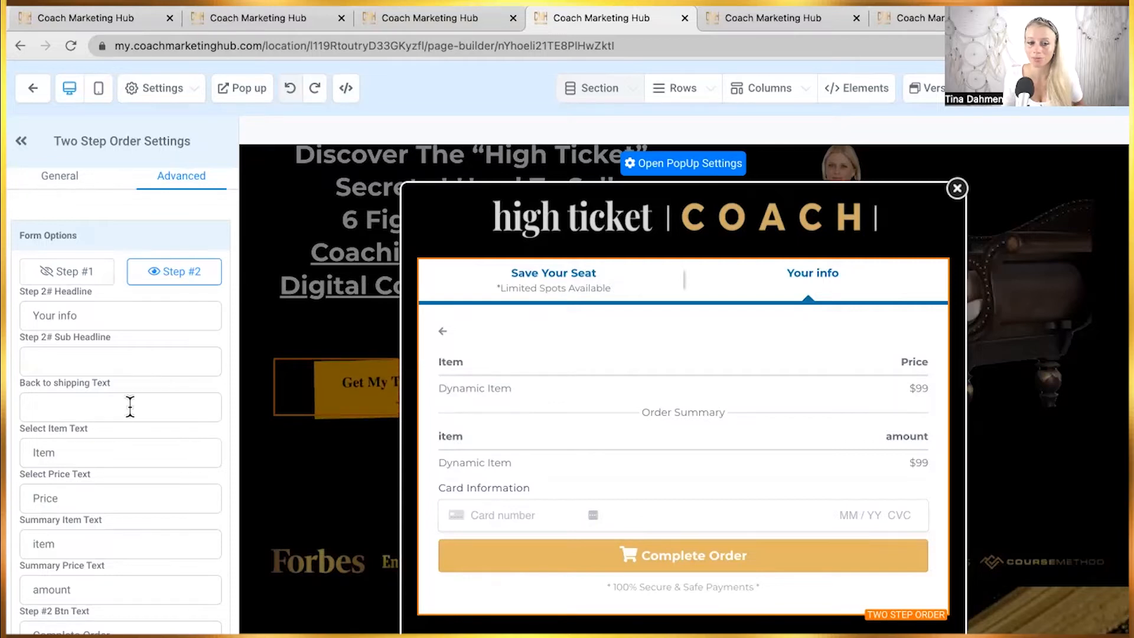
scroll(200, 404, down, 1)
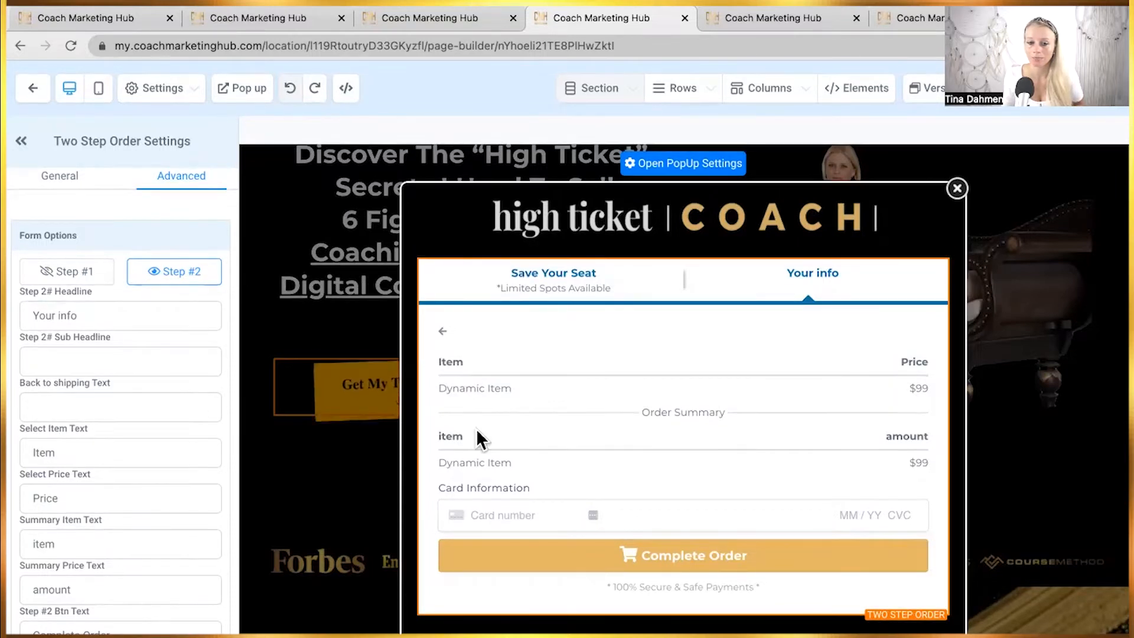
scroll(118, 414, down, 3)
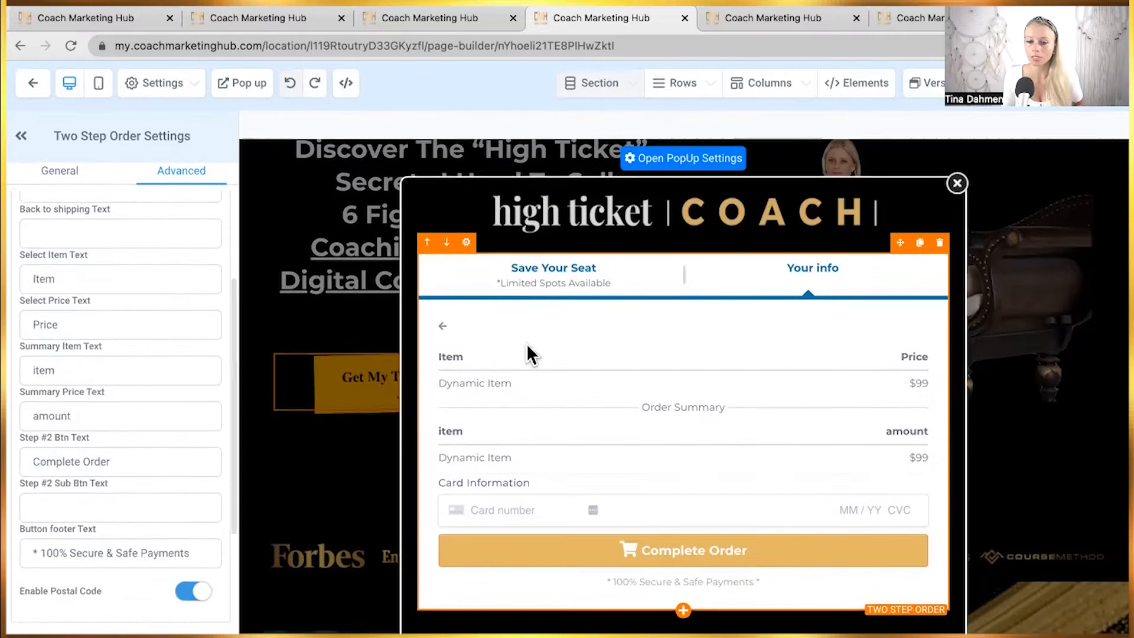
scroll(162, 412, down, 3)
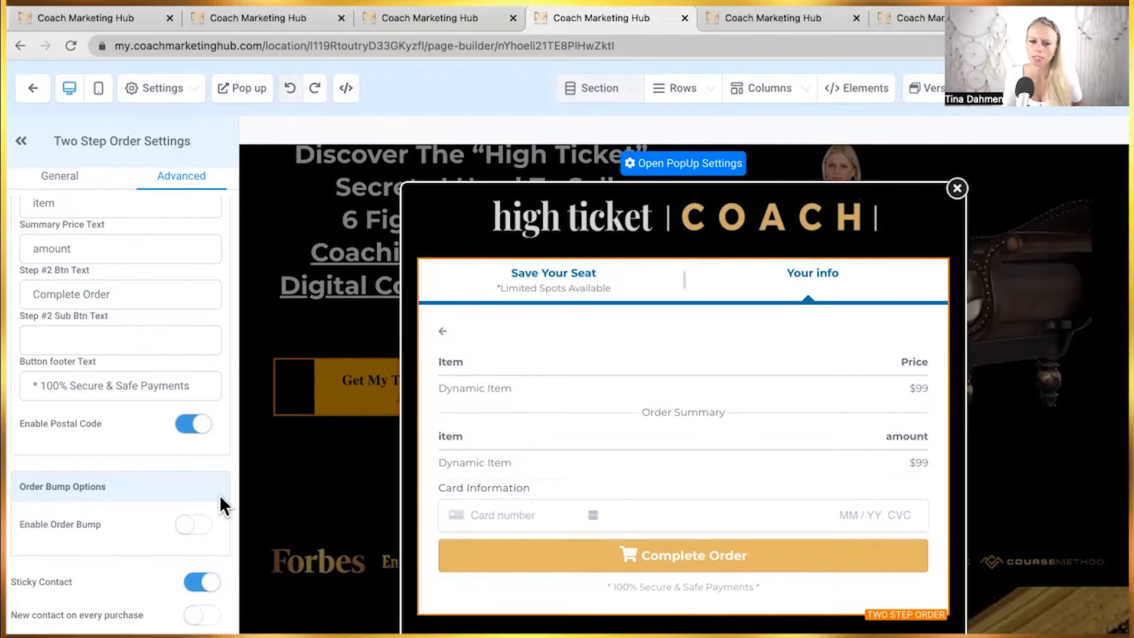
scroll(218, 494, down, 3)
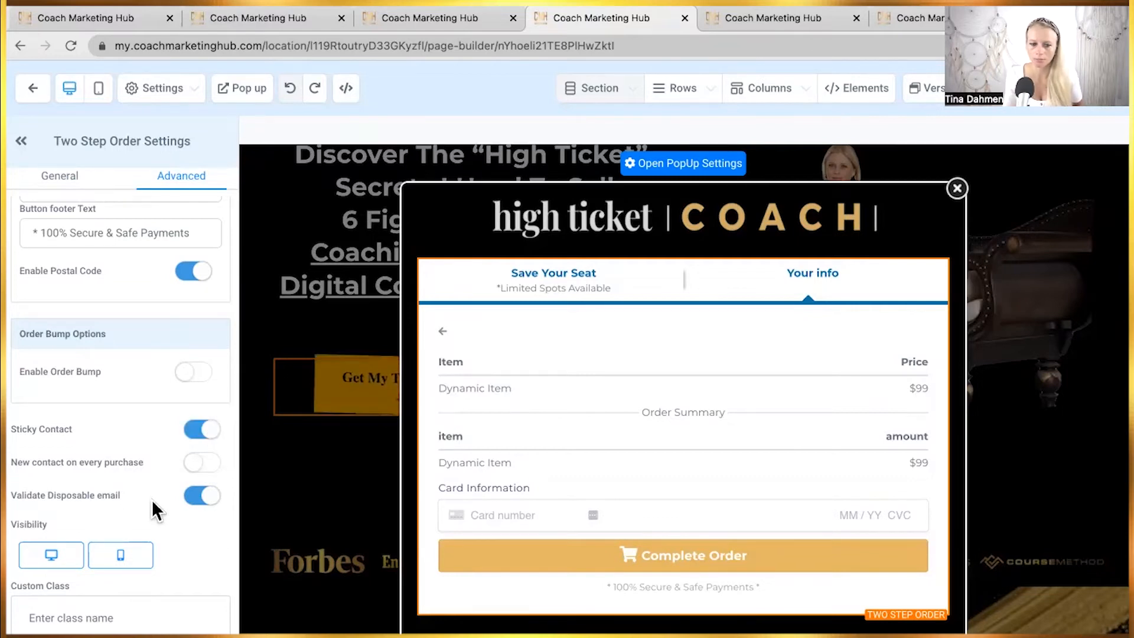
scroll(107, 481, up, 10)
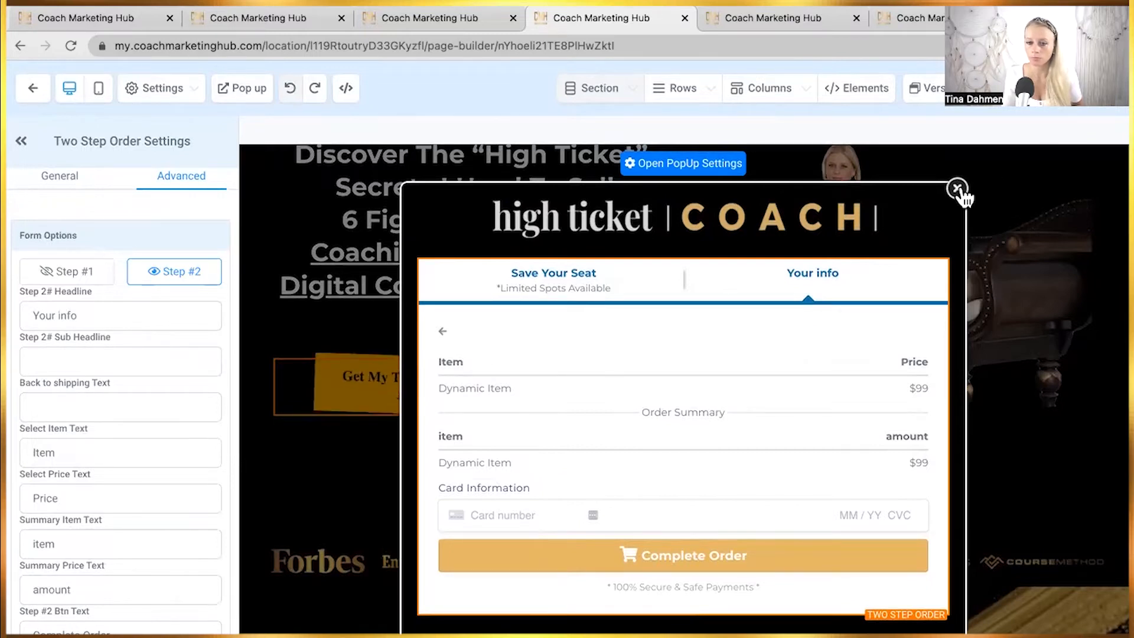
Switch to the VIP upsell page's editor and look over its content down to the student testimonials.
key(ctrl+Tab)
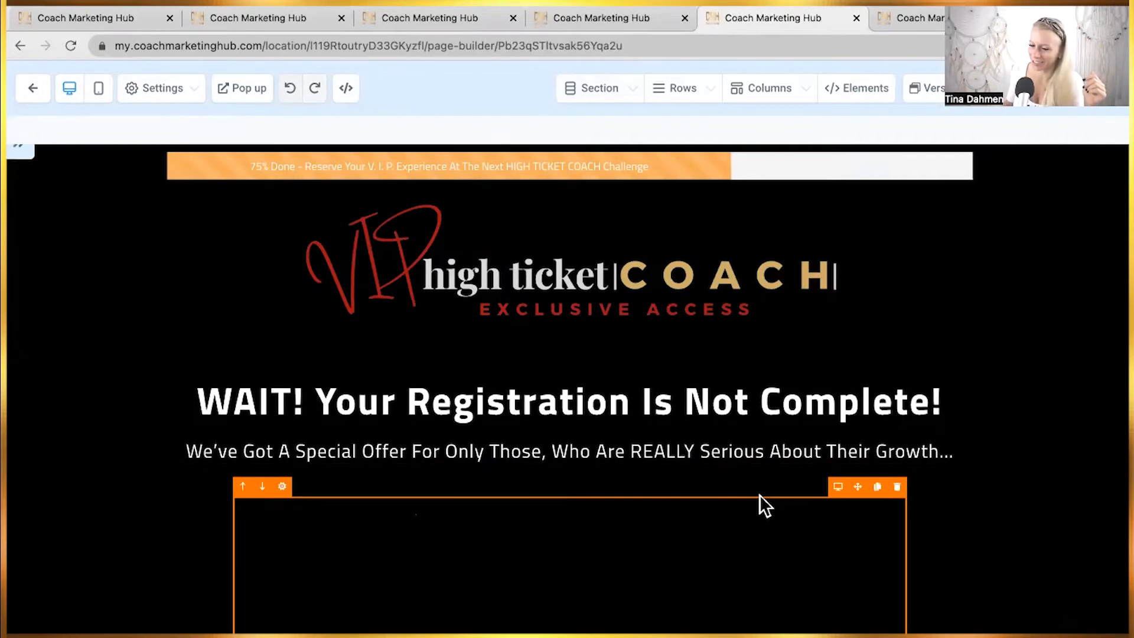
scroll(975, 508, down, 5)
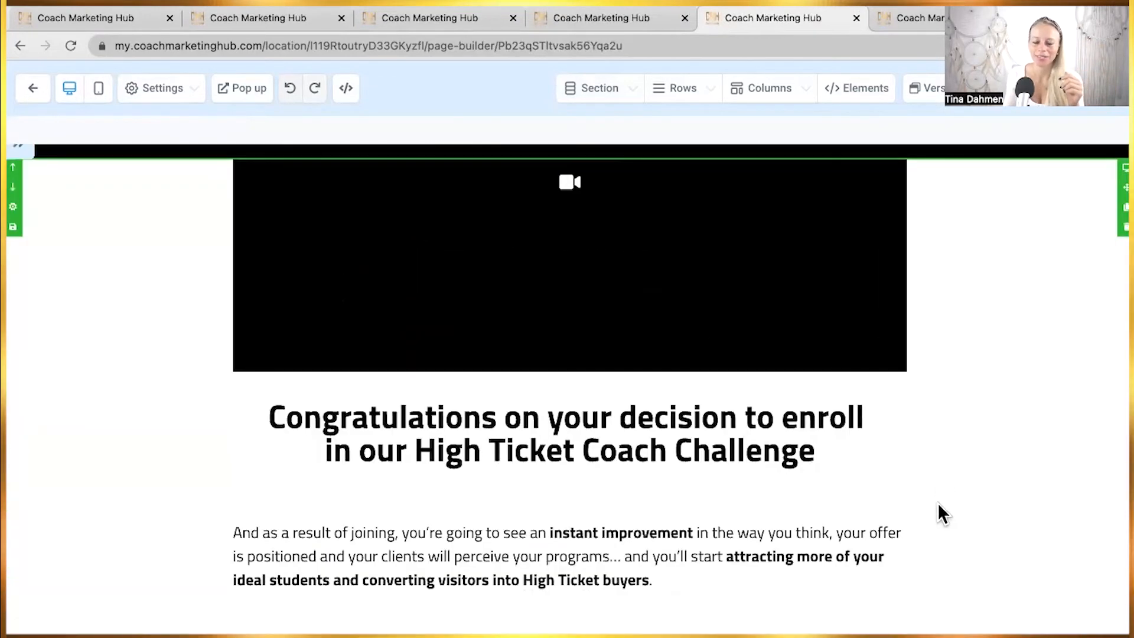
scroll(873, 441, down, 15)
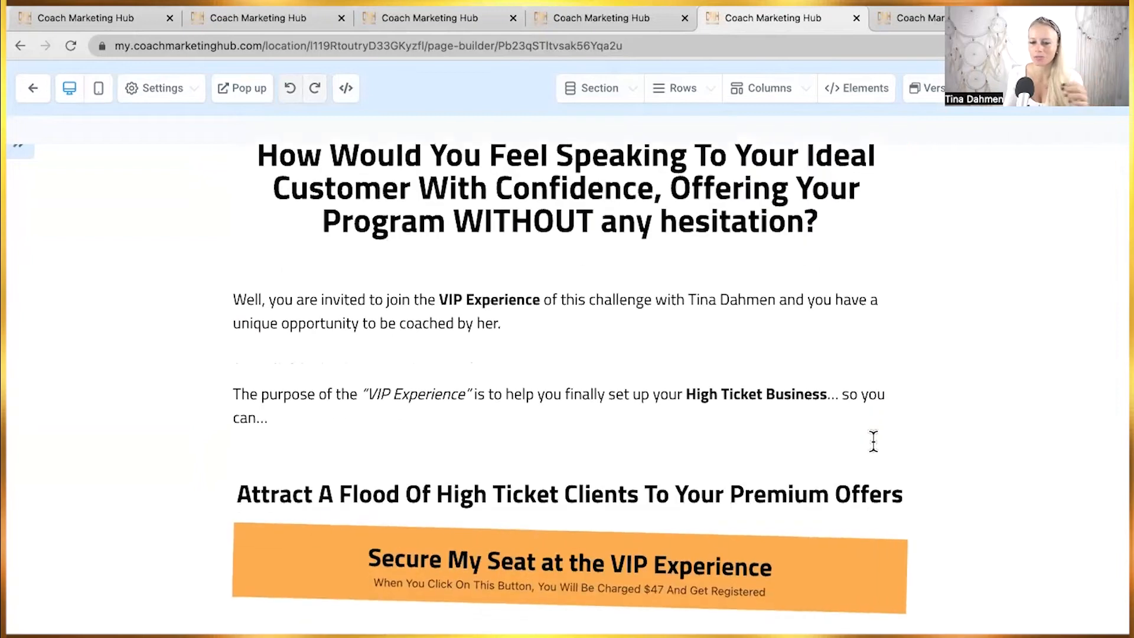
scroll(873, 440, down, 8)
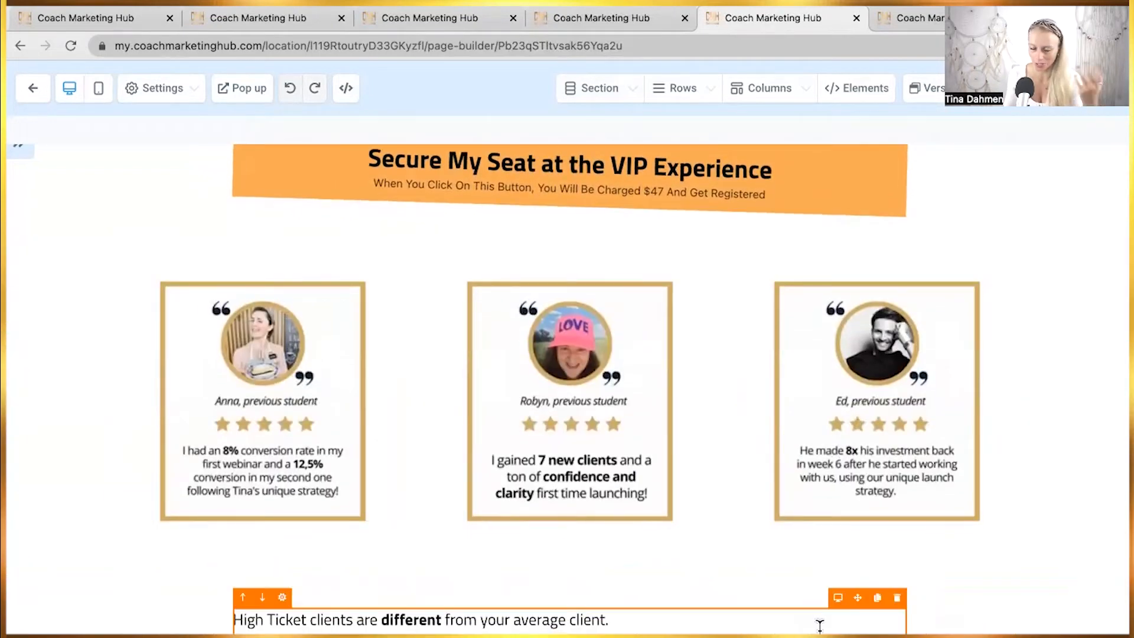
Check the link action choices of the "Secure My Seat at the VIP Experience" button and select One click up/down sell product.
click(572, 182)
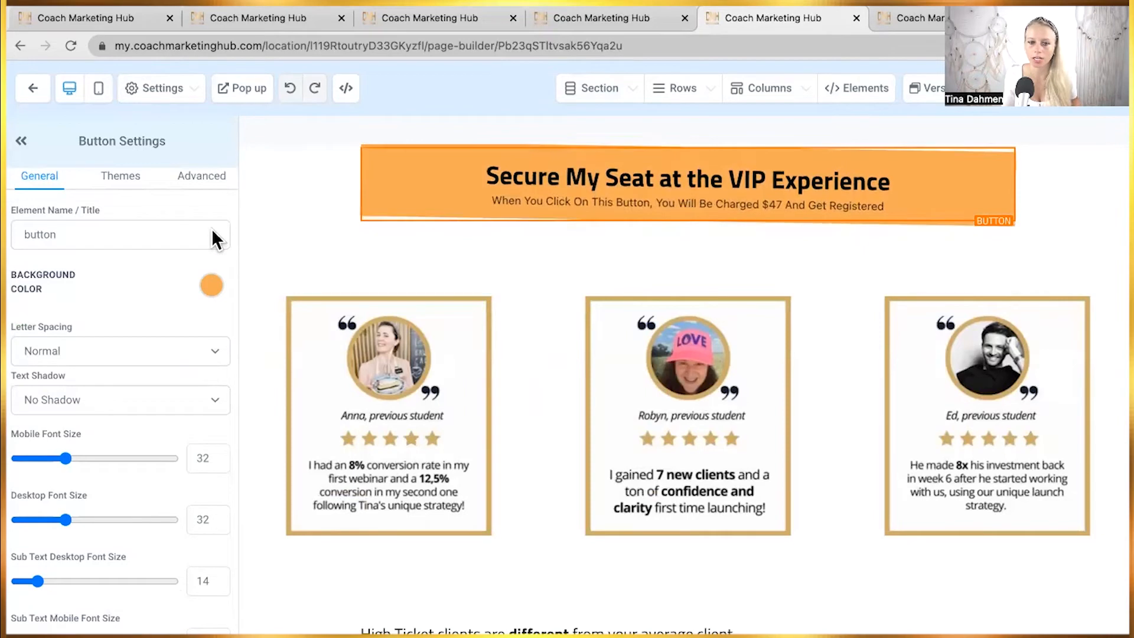
click(688, 223)
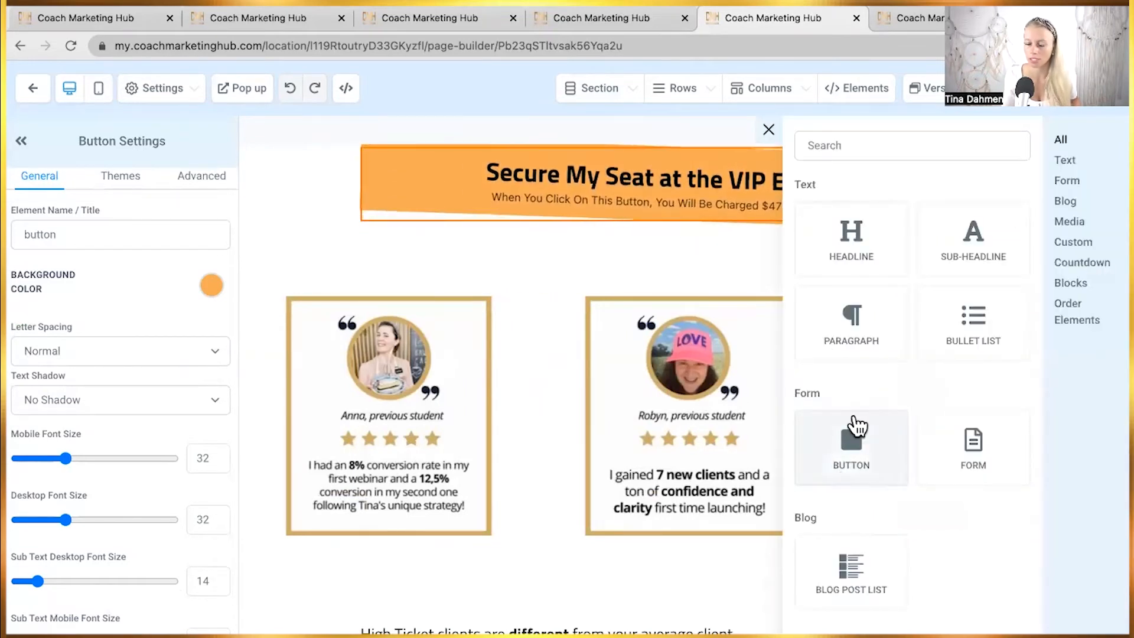
click(769, 130)
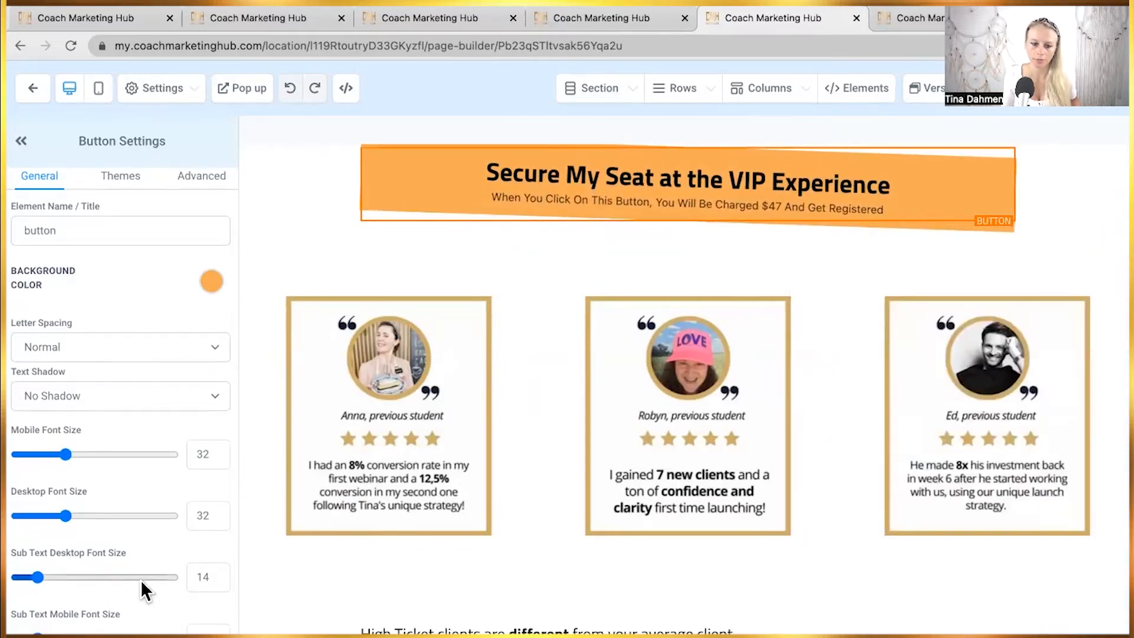
scroll(141, 581, down, 10)
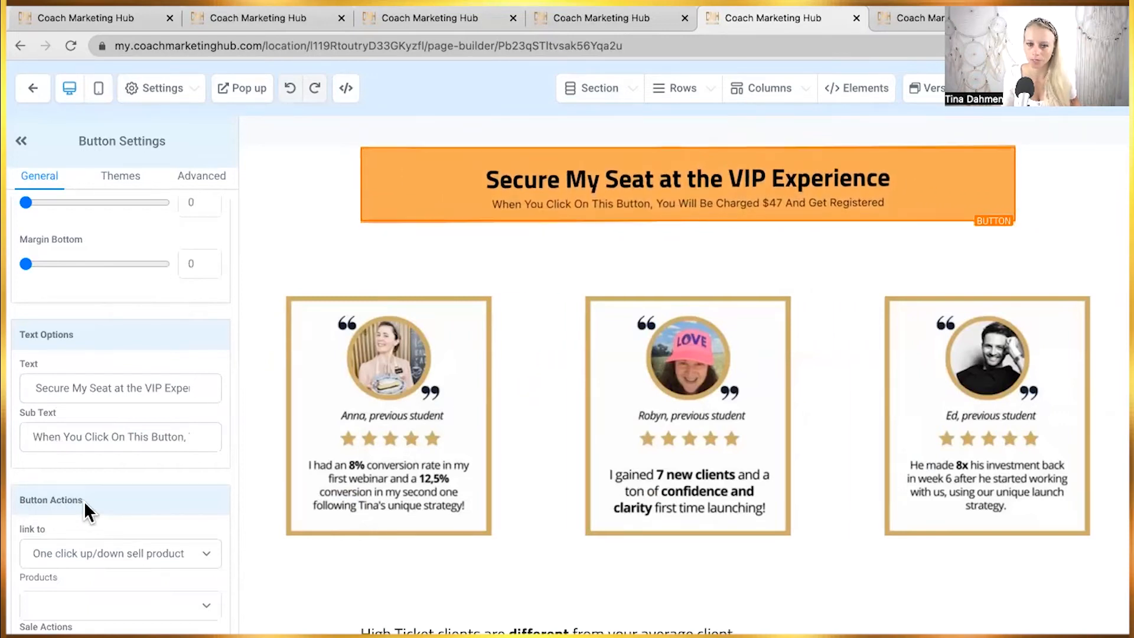
click(87, 561)
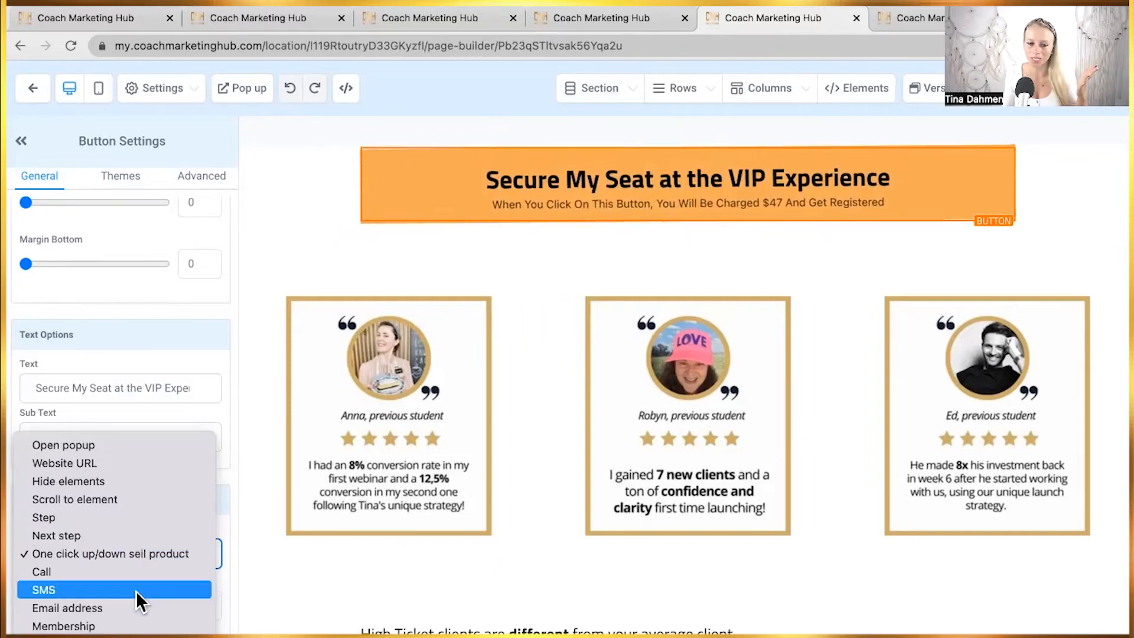
click(129, 555)
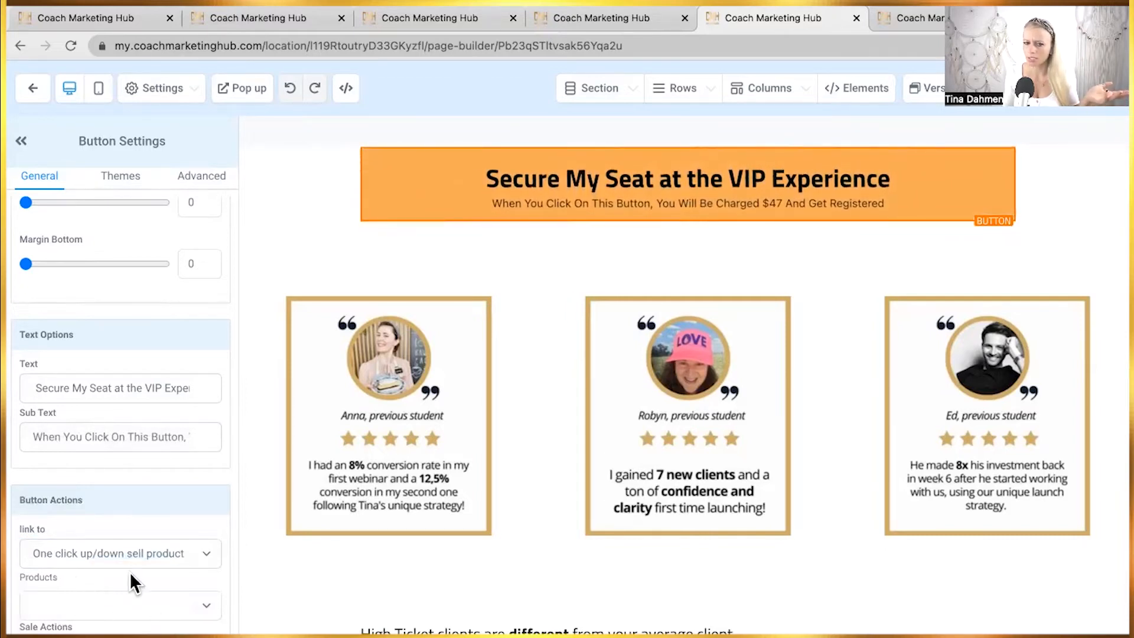
Check the upsell button's product choices, and view the funnel's HT Coach Challenge and Upgrade to VIP EXPERIENCE steps.
click(120, 602)
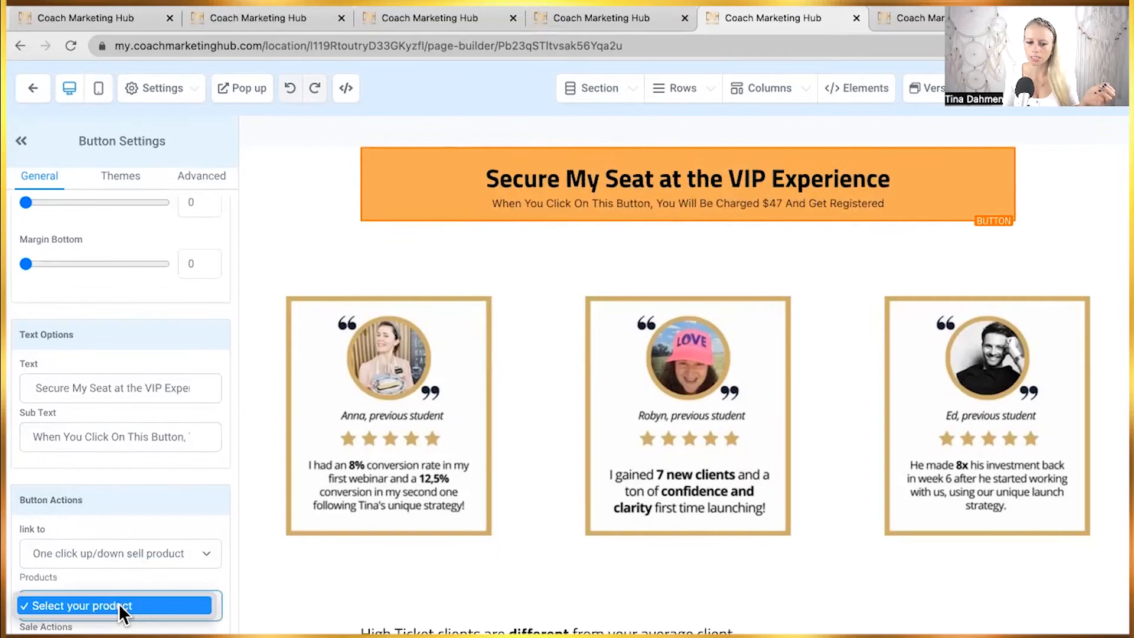
click(114, 610)
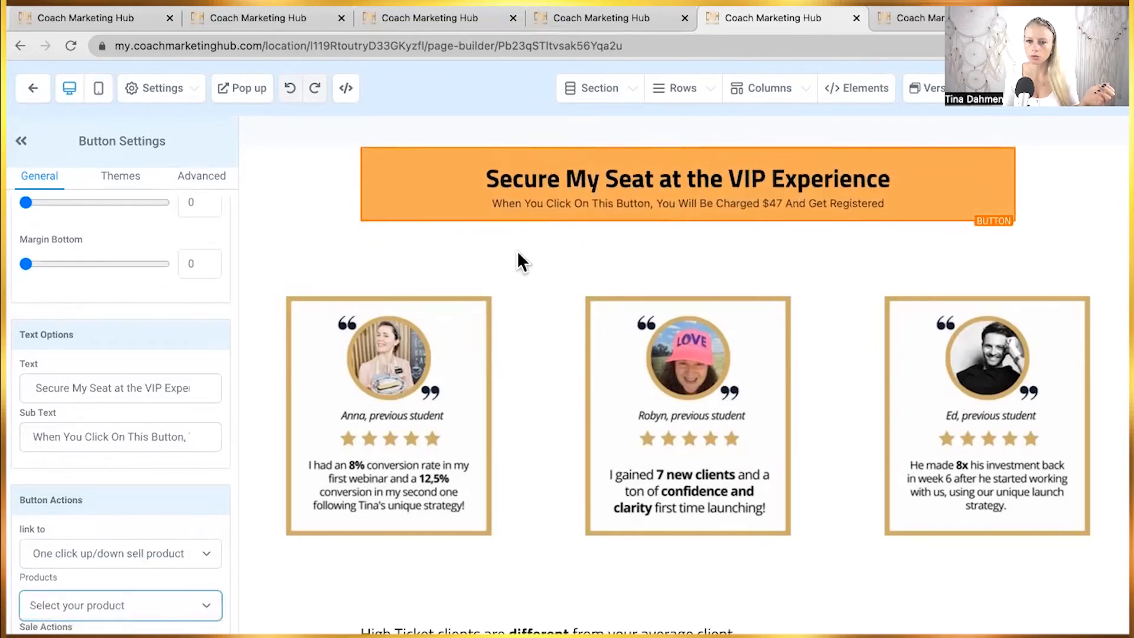
click(444, 13)
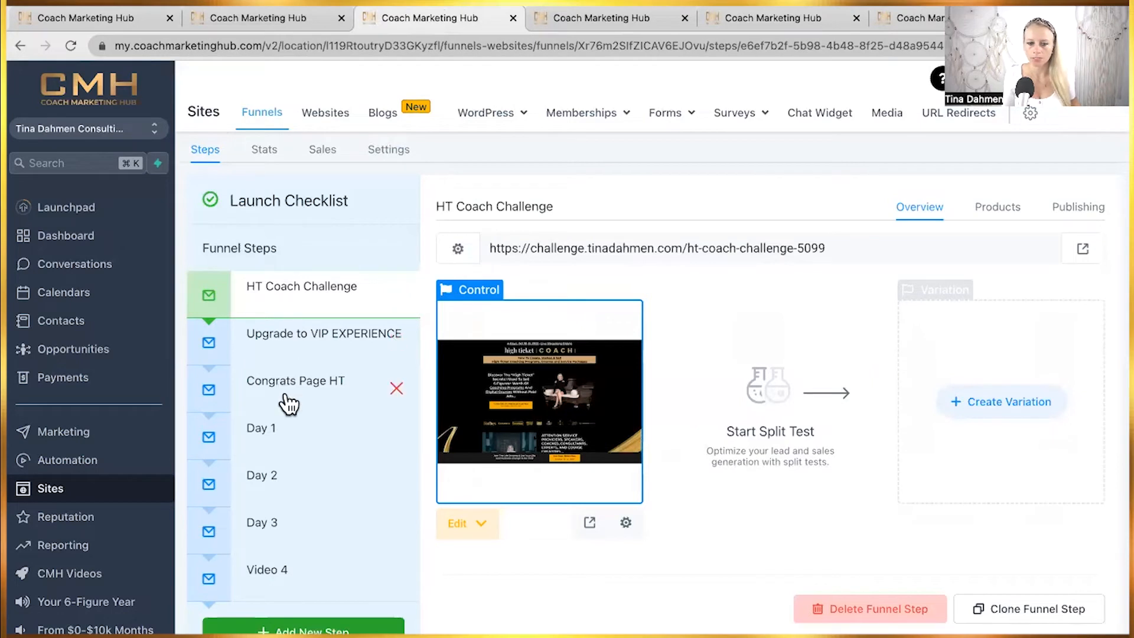
click(299, 293)
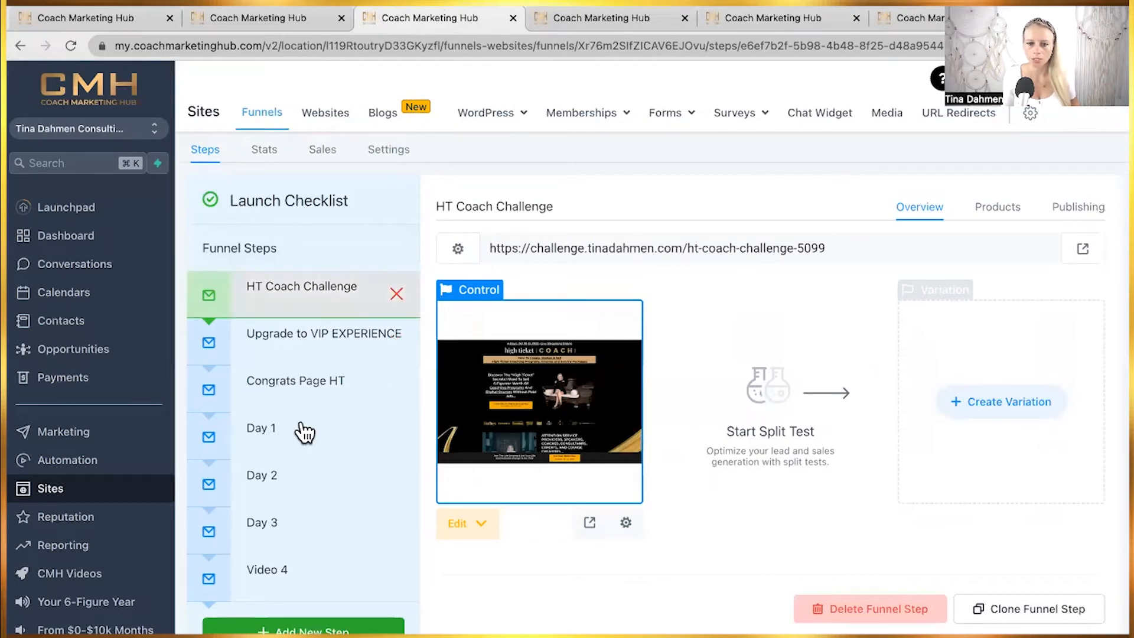
click(298, 339)
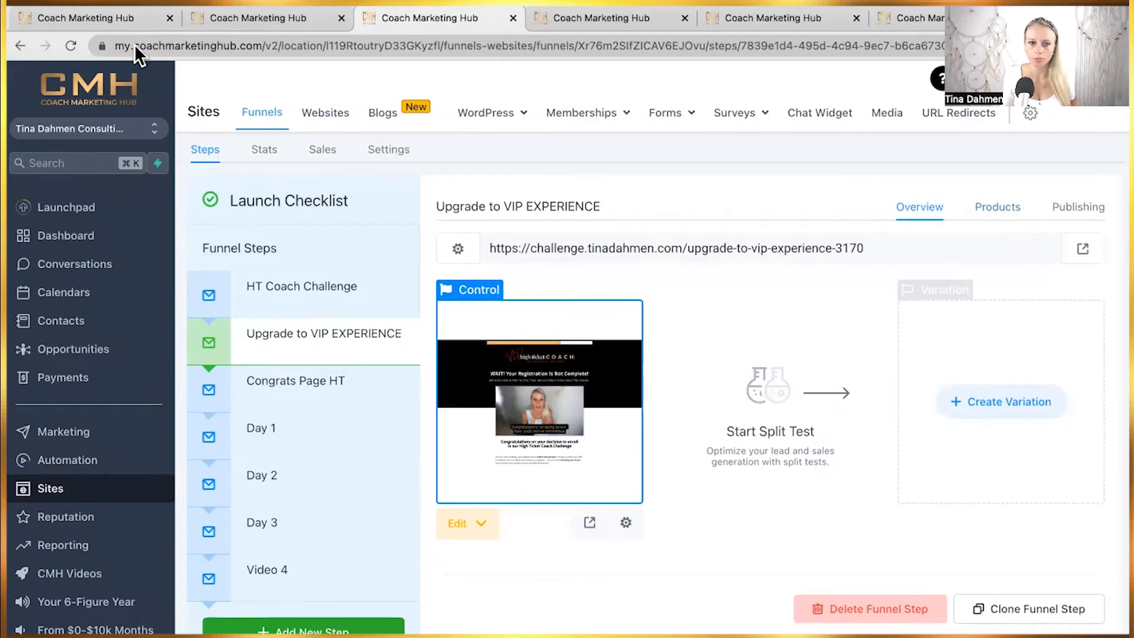
Switch to the Payments product list and start creating a new product.
click(285, 19)
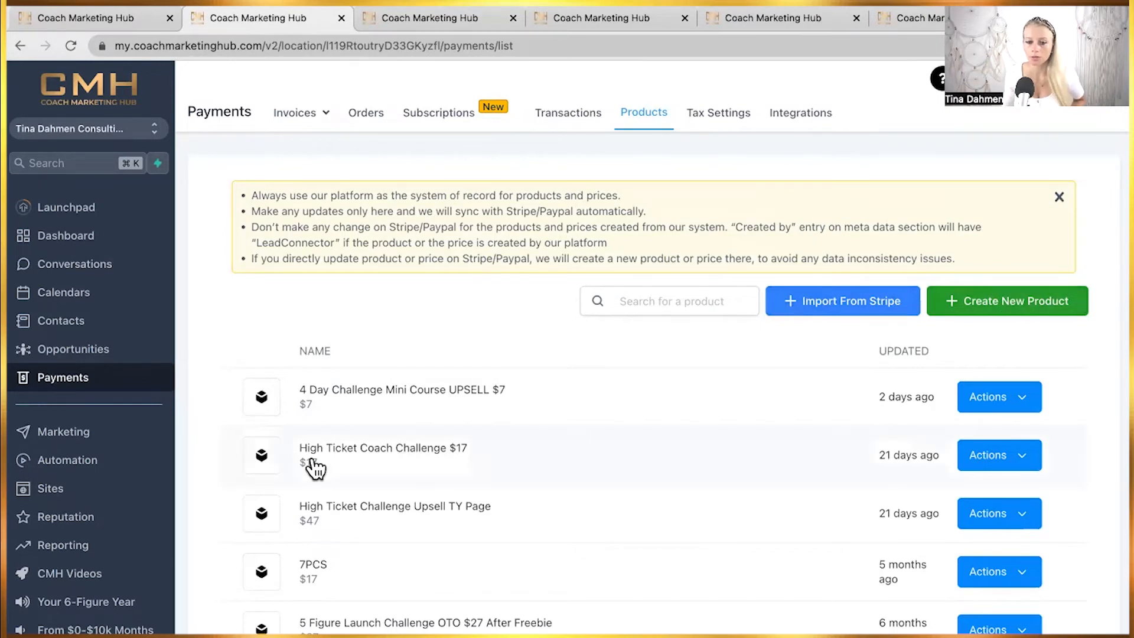
click(977, 313)
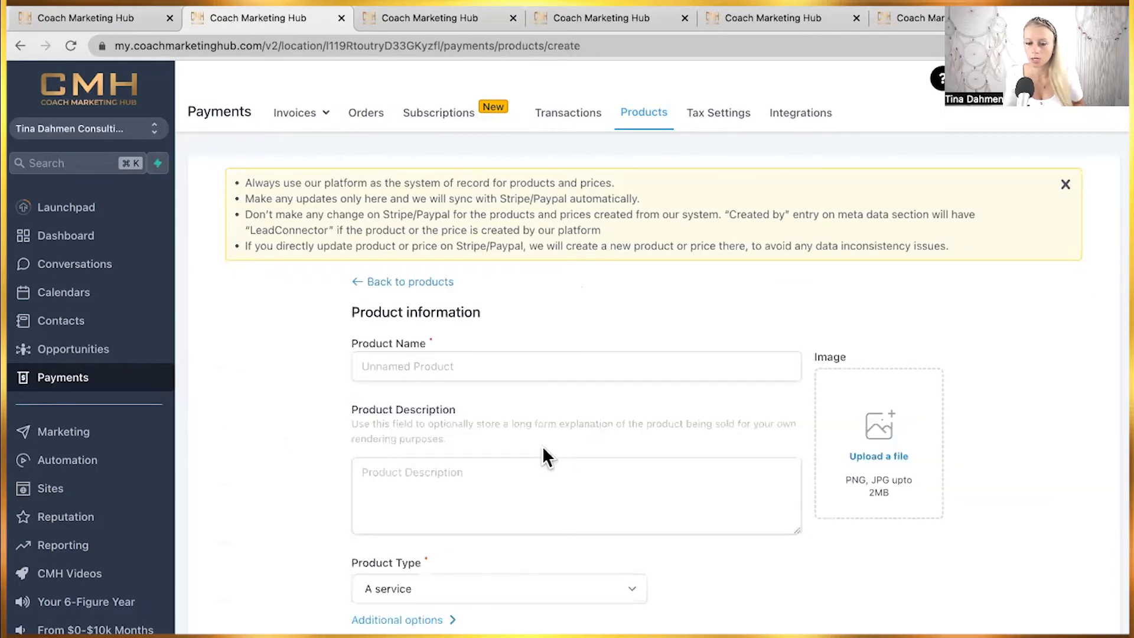
scroll(352, 406, down, 3)
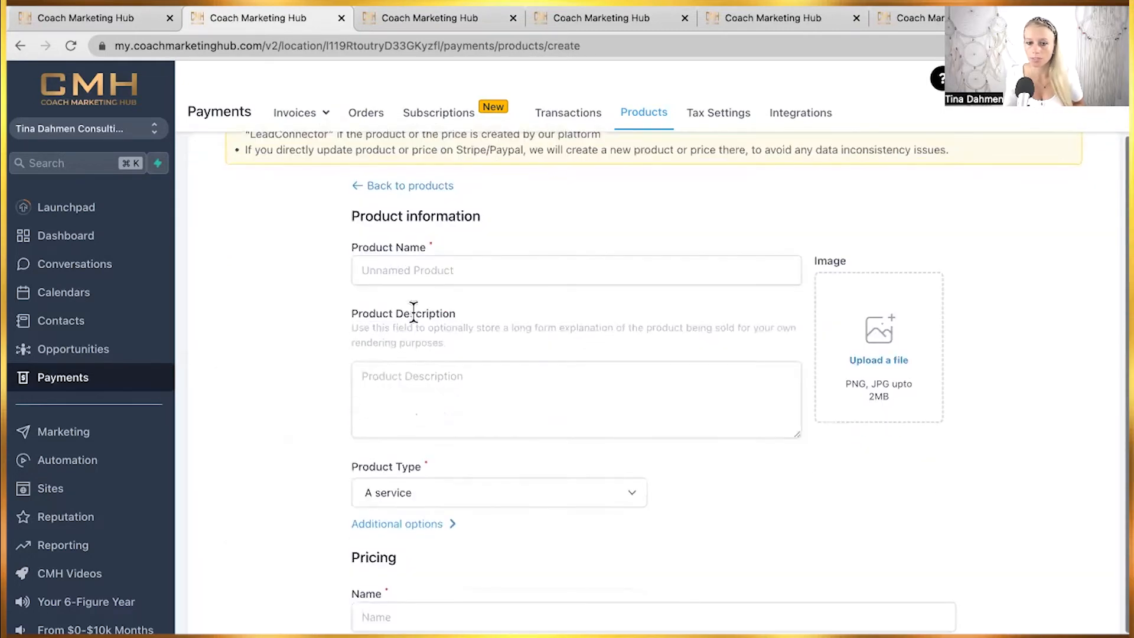
click(394, 274)
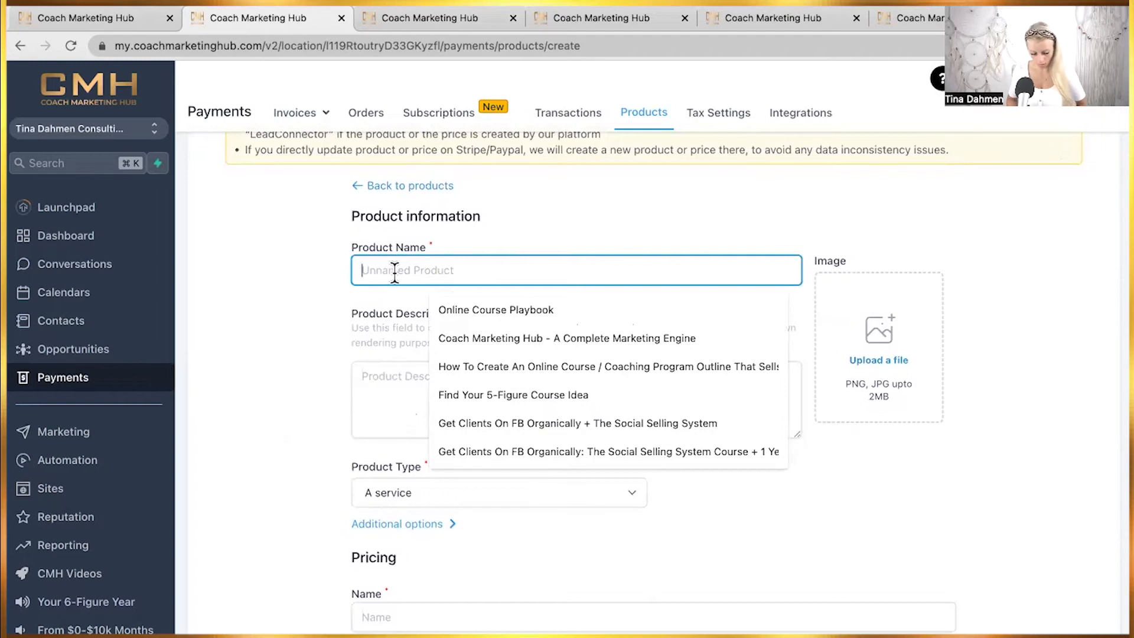
text(Mini Course )
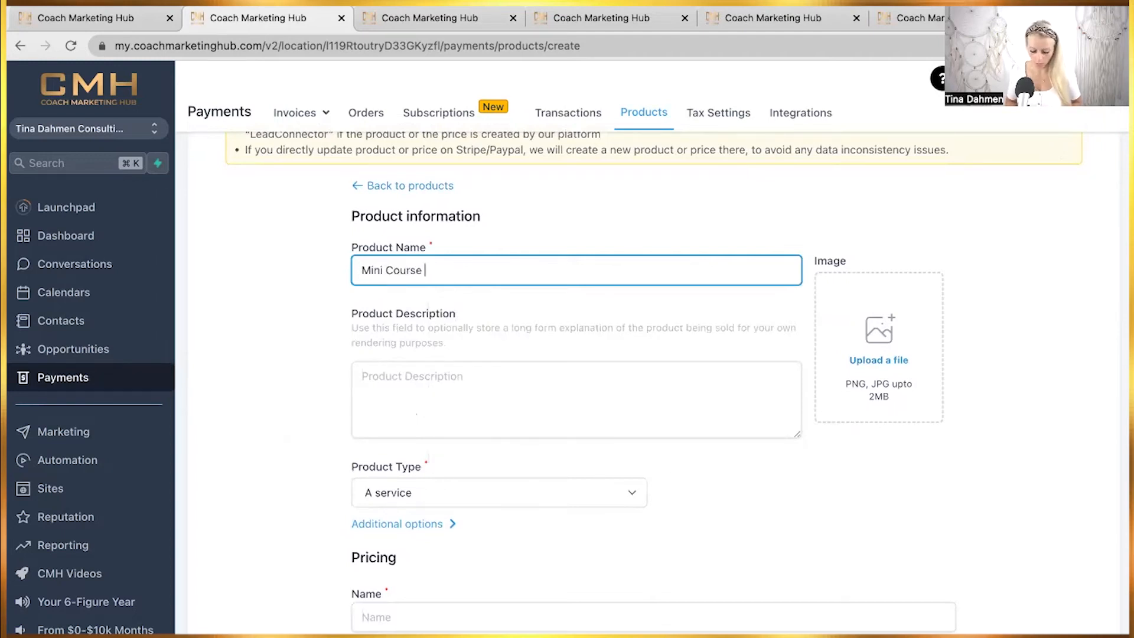
text($19)
key(BackSpace)
text(7)
key(super+a)
key(super+x)
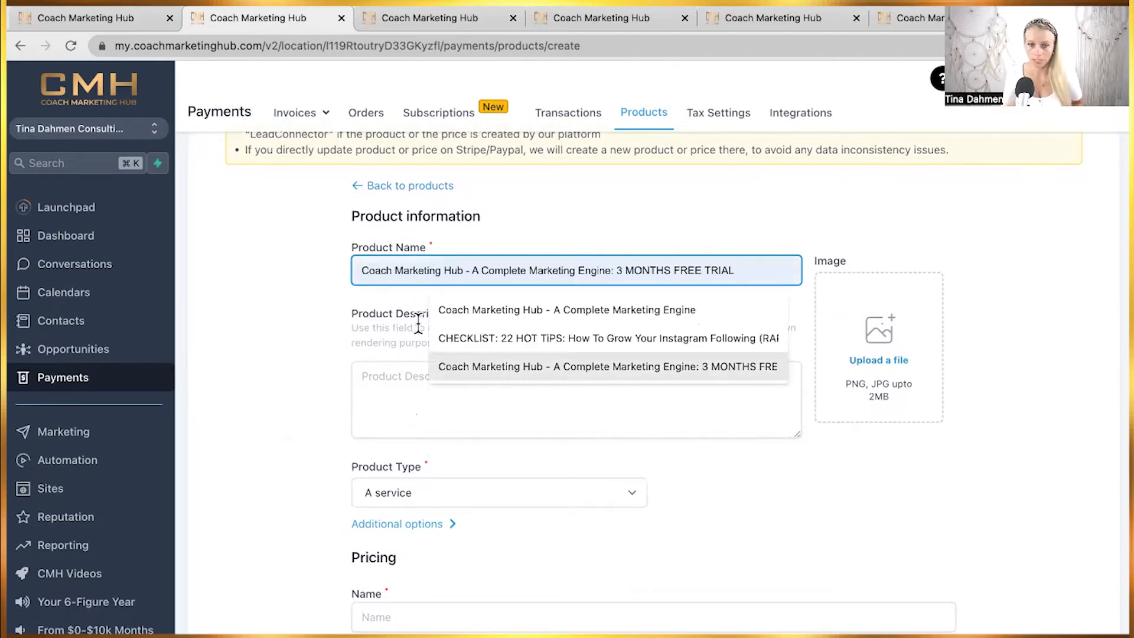
key(super+v)
key(super+a)
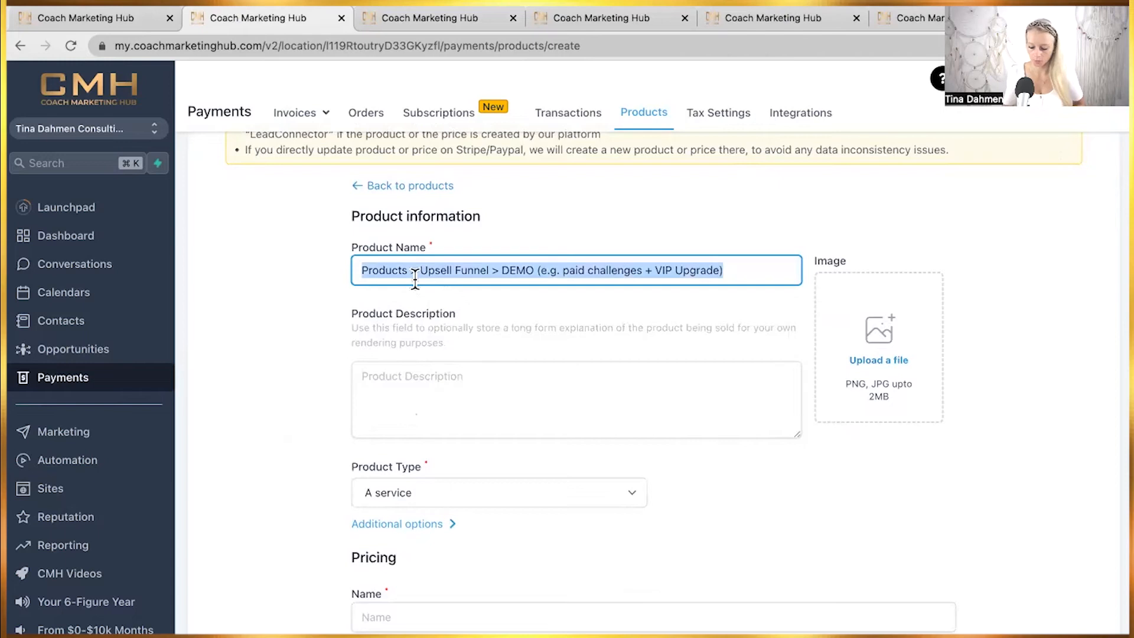
key(super+x)
Name the product "Mini Course $17" and use the same text as its product description.
text(Mini )
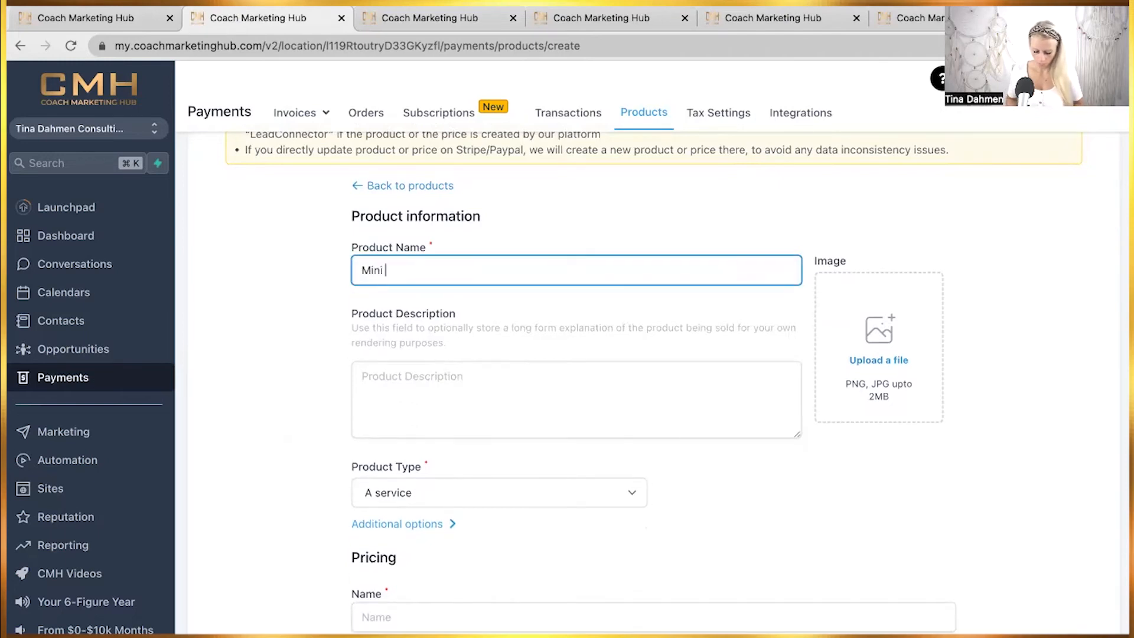
text(Course $17)
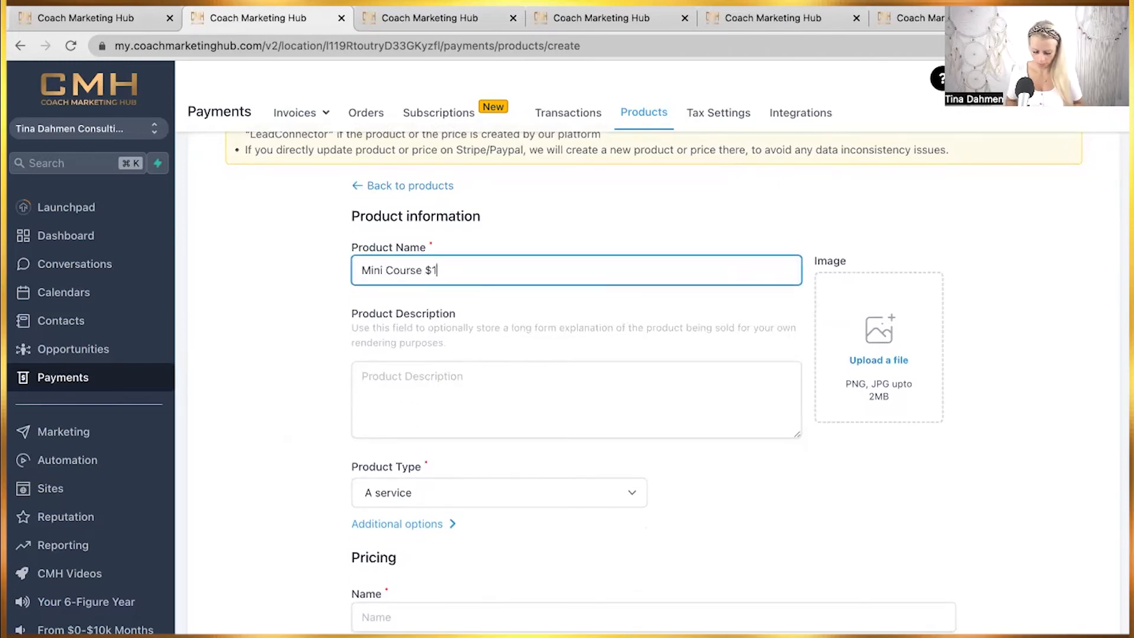
key(super+a)
key(super+c)
click(451, 397)
key(super+v)
Set the product type to Digital goods and expand its additional options to the empty statement descriptor.
scroll(295, 416, down, 3)
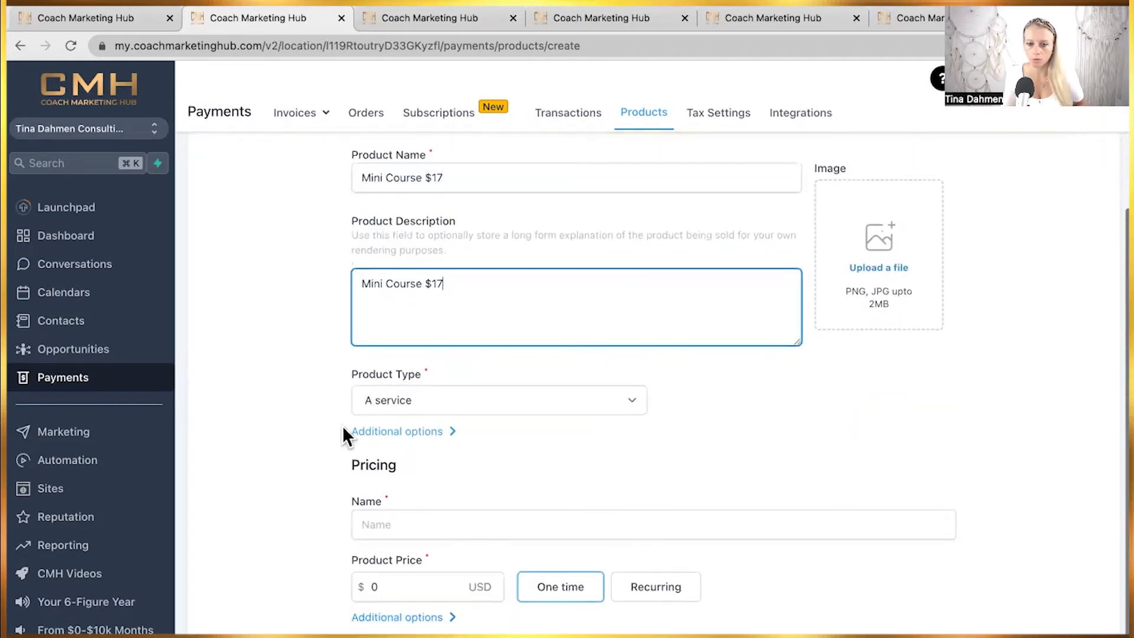
click(449, 400)
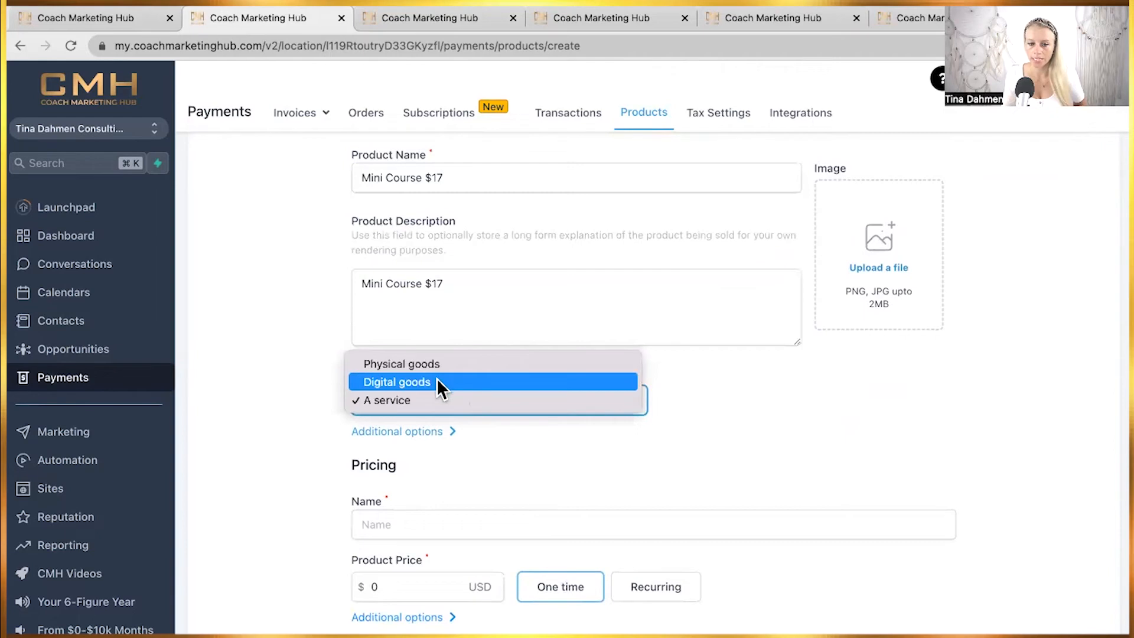
click(438, 382)
click(445, 434)
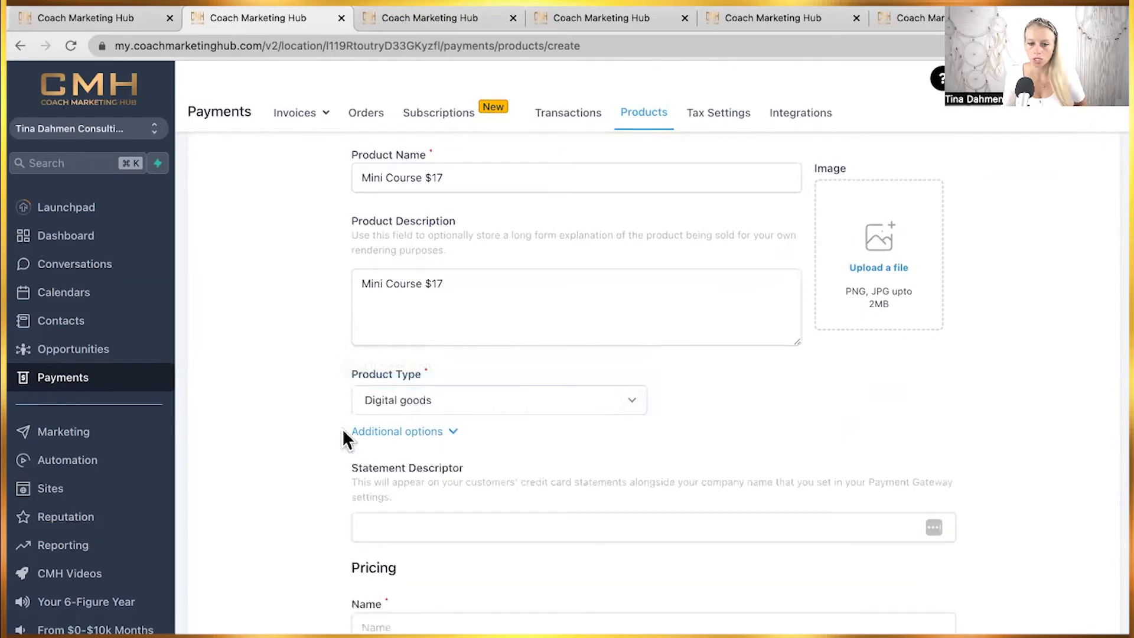
scroll(328, 502, down, 3)
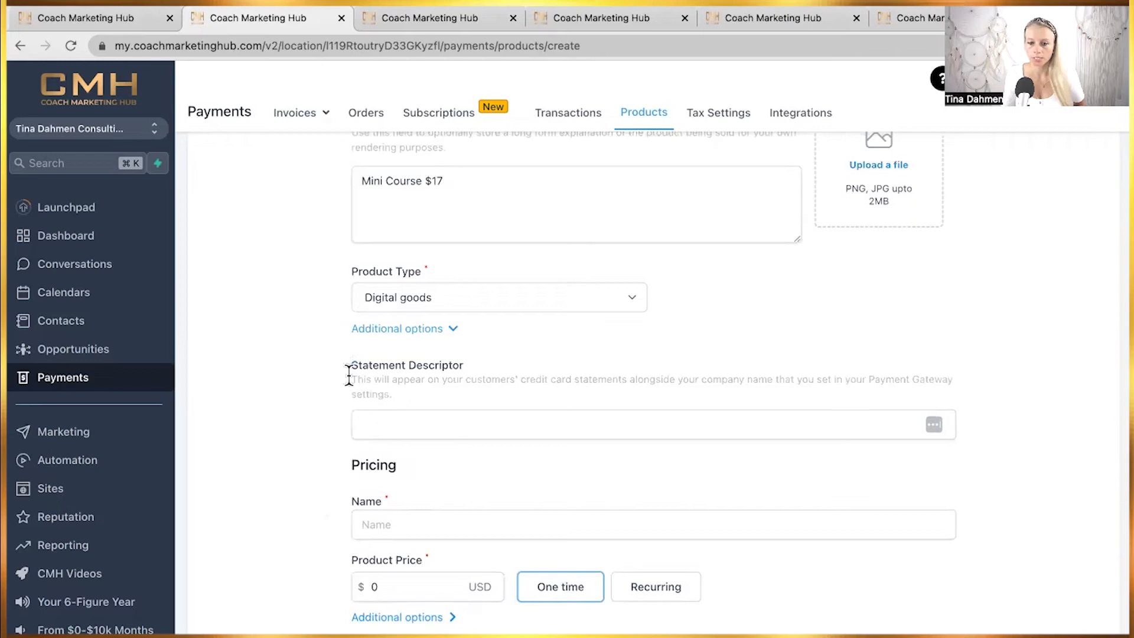
click(381, 431)
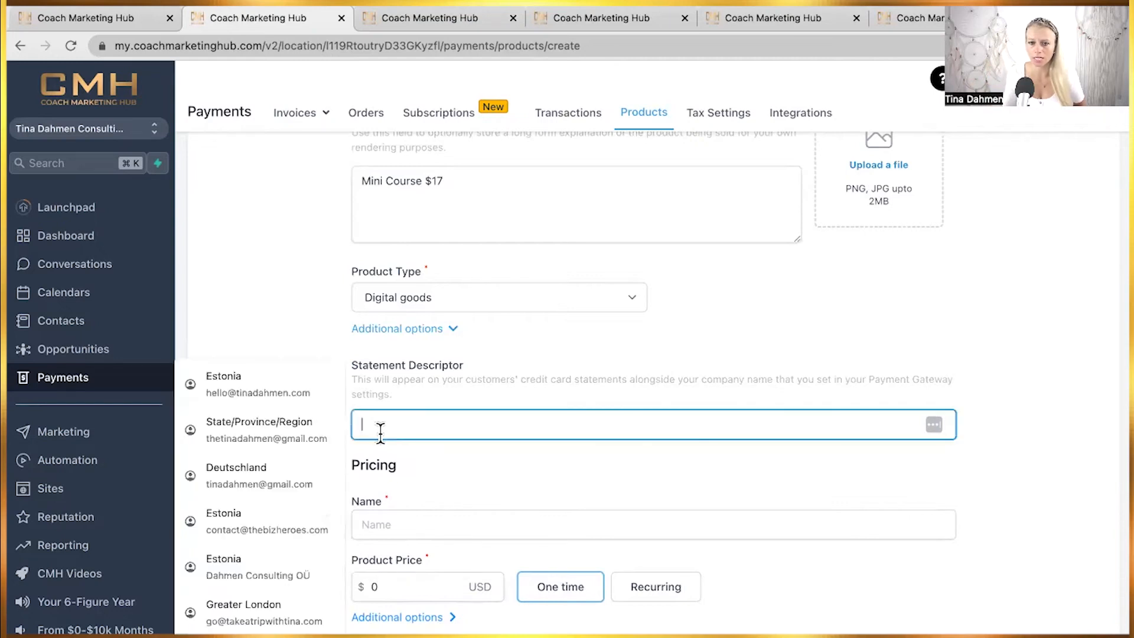
click(479, 477)
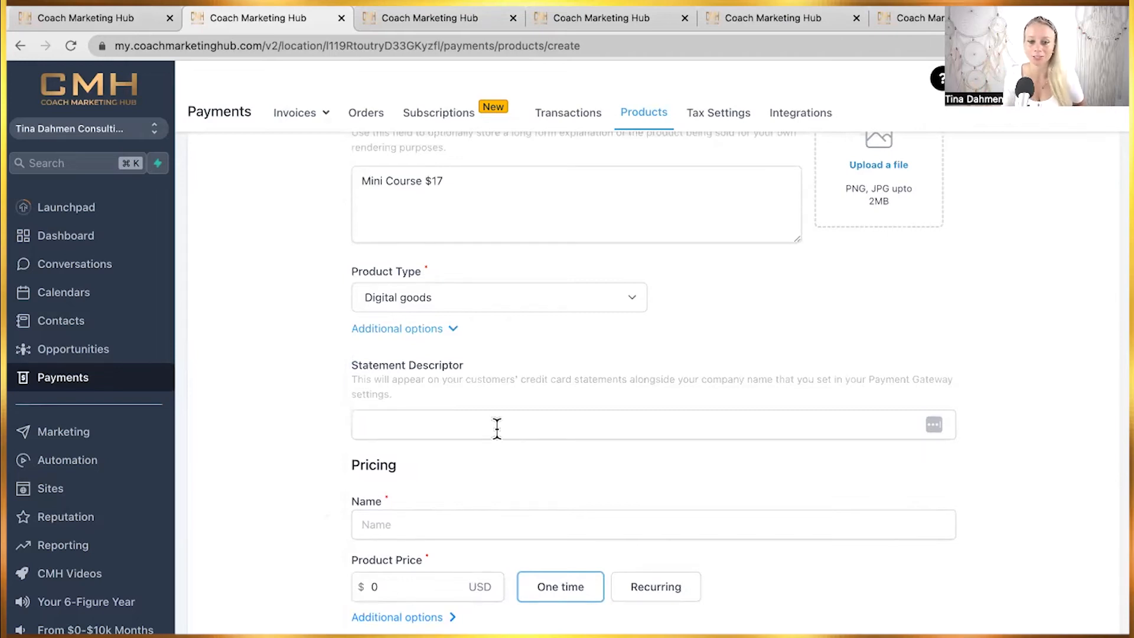
Name the price "Mini Course $17" and set the product price to 17 USD.
click(387, 523)
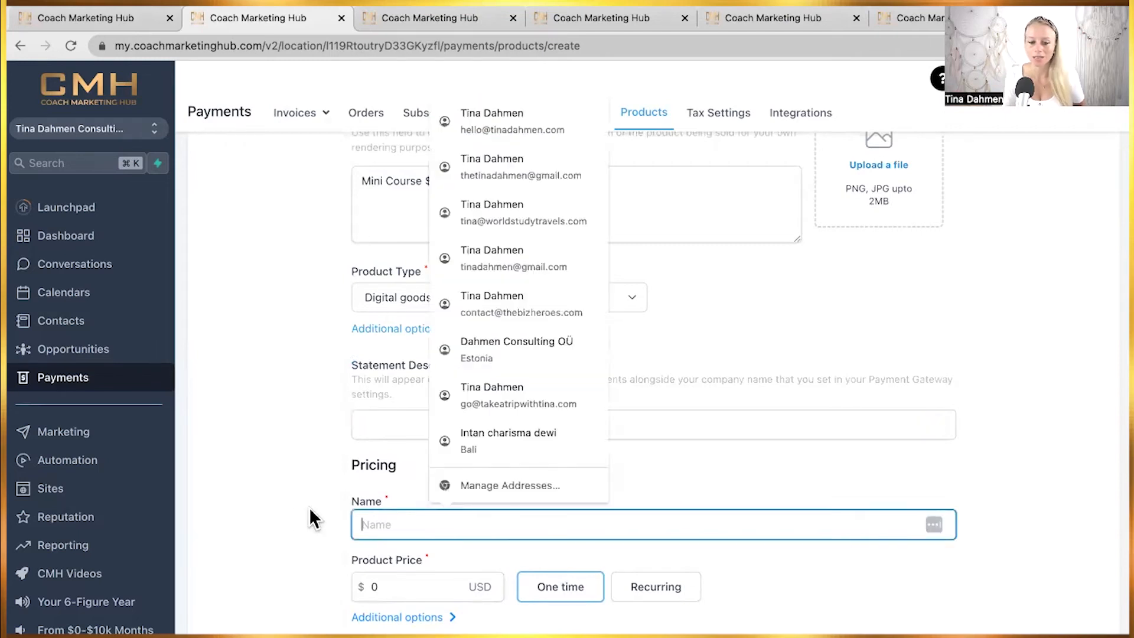
key(super+v)
click(392, 588)
key(BackSpace)
text(17)
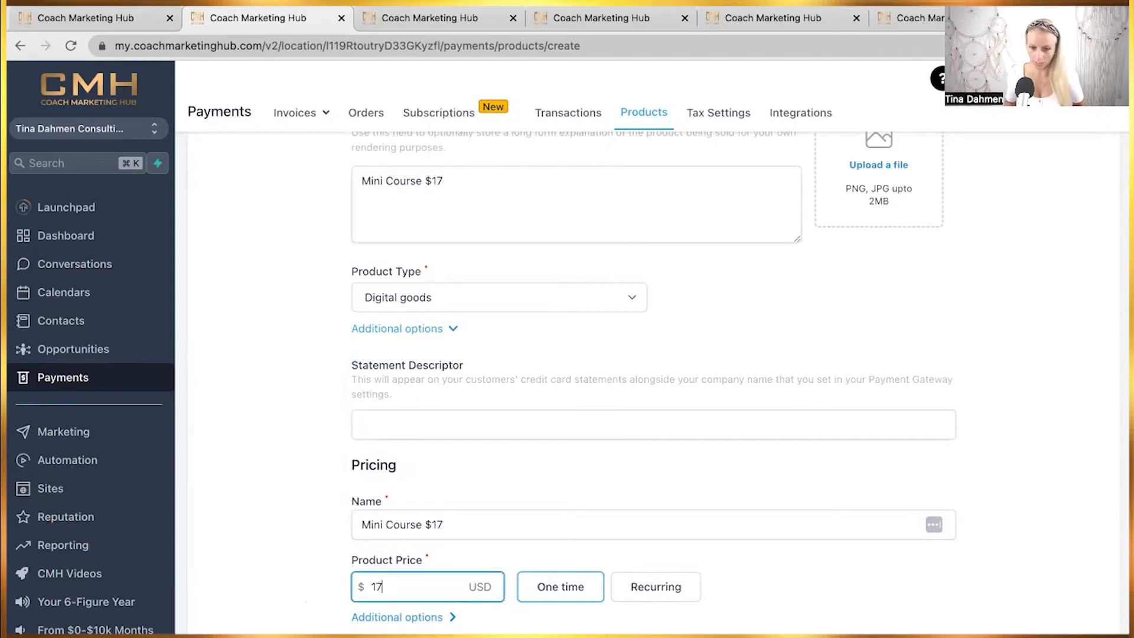
Expand the additional pricing options, try Recurring with a Monthly billing period, and set the price back to One time.
click(455, 618)
scroll(548, 546, down, 2)
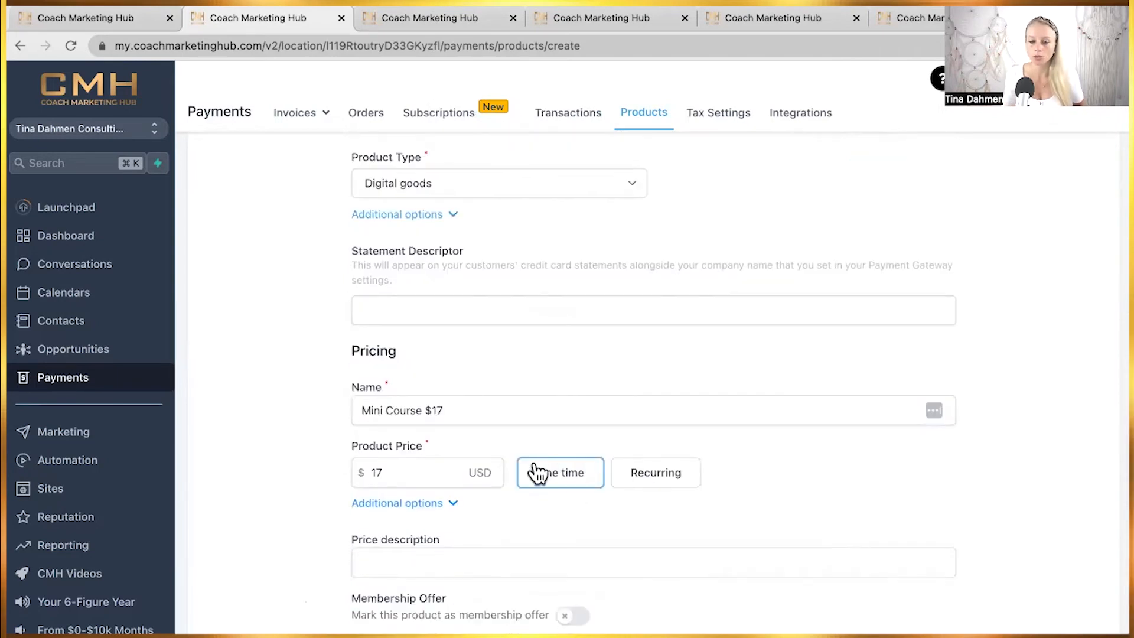
click(673, 481)
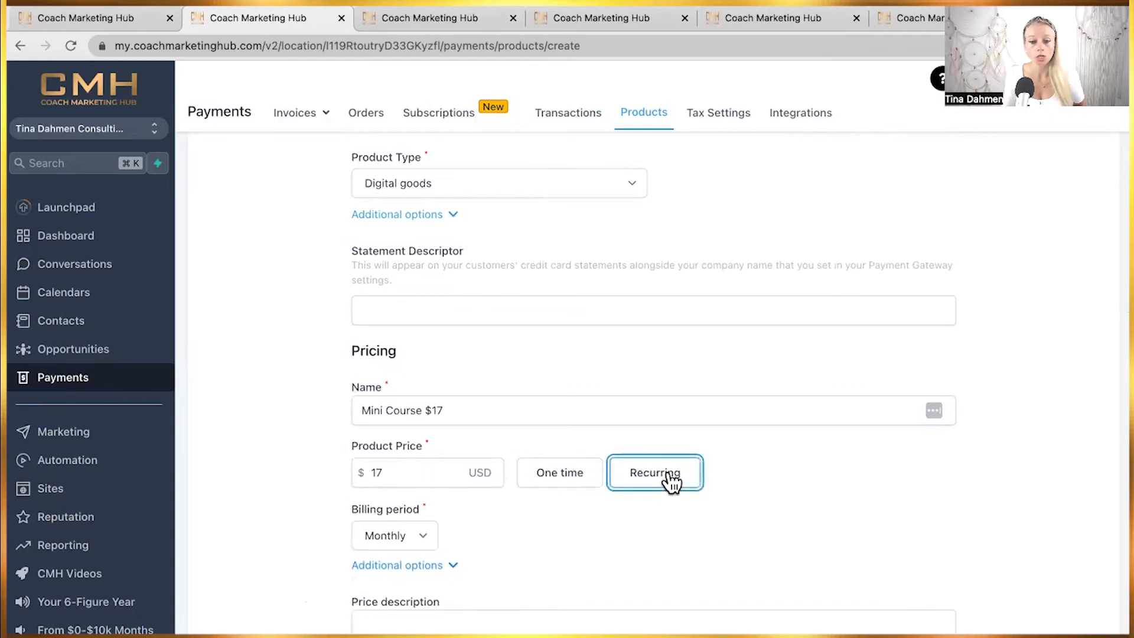
click(423, 537)
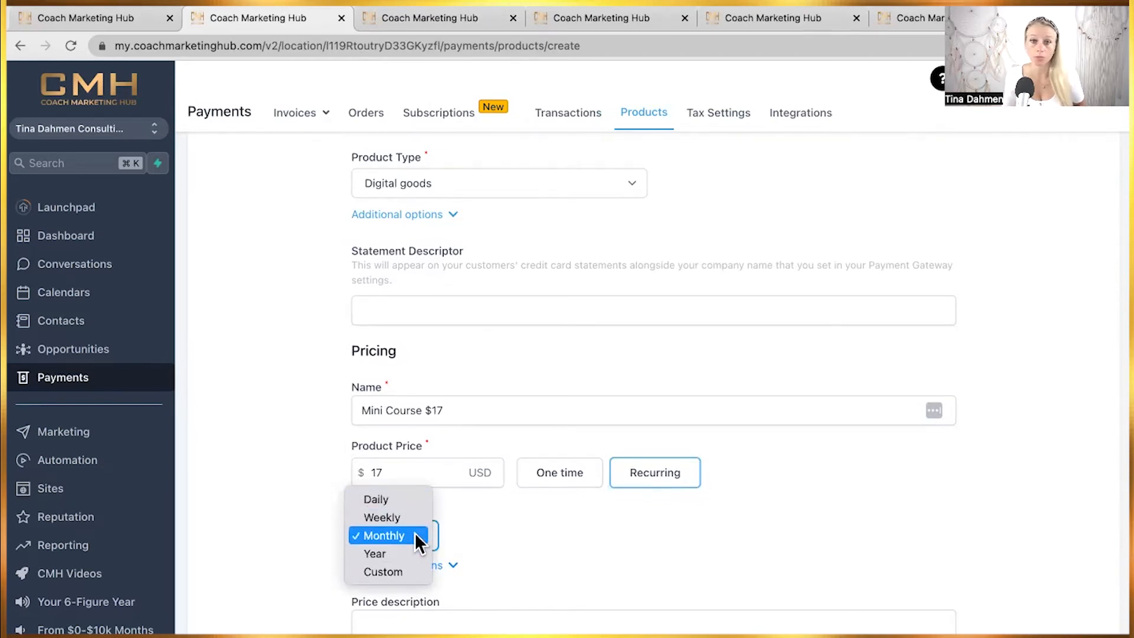
click(416, 537)
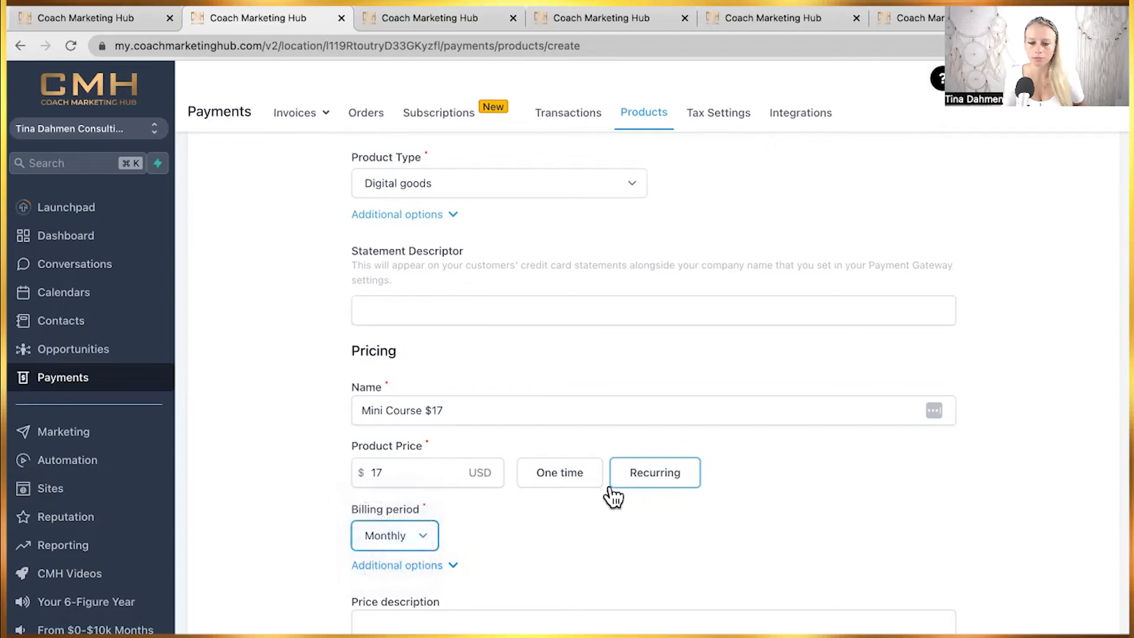
click(576, 482)
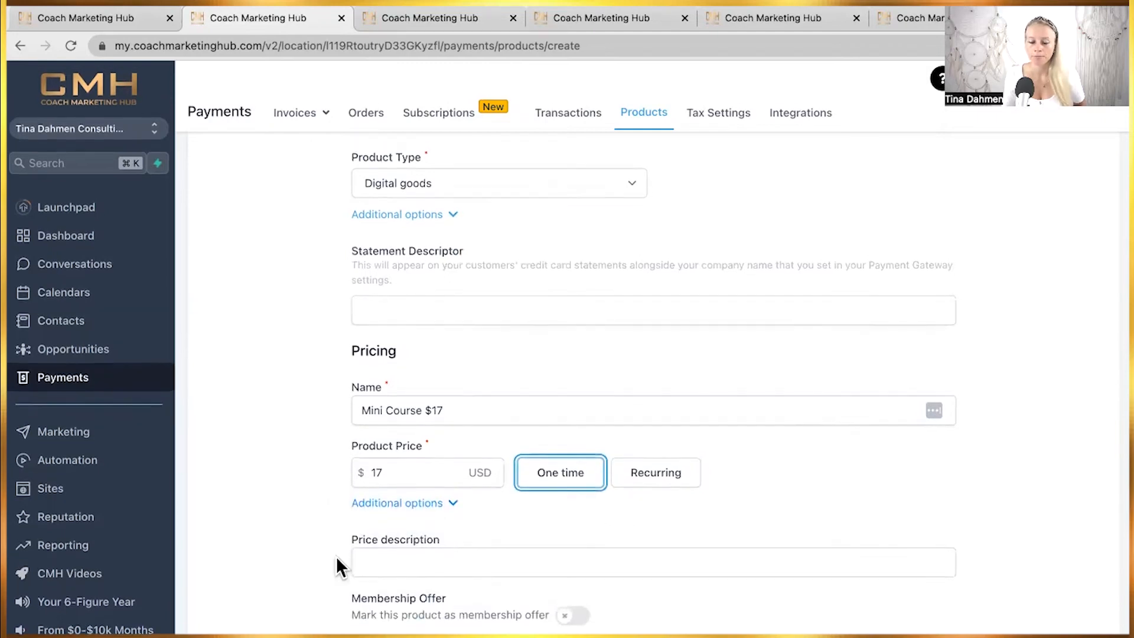
Enter "One Time Payment" as the price description, and return to the product list without saving the product.
click(396, 564)
text(One )
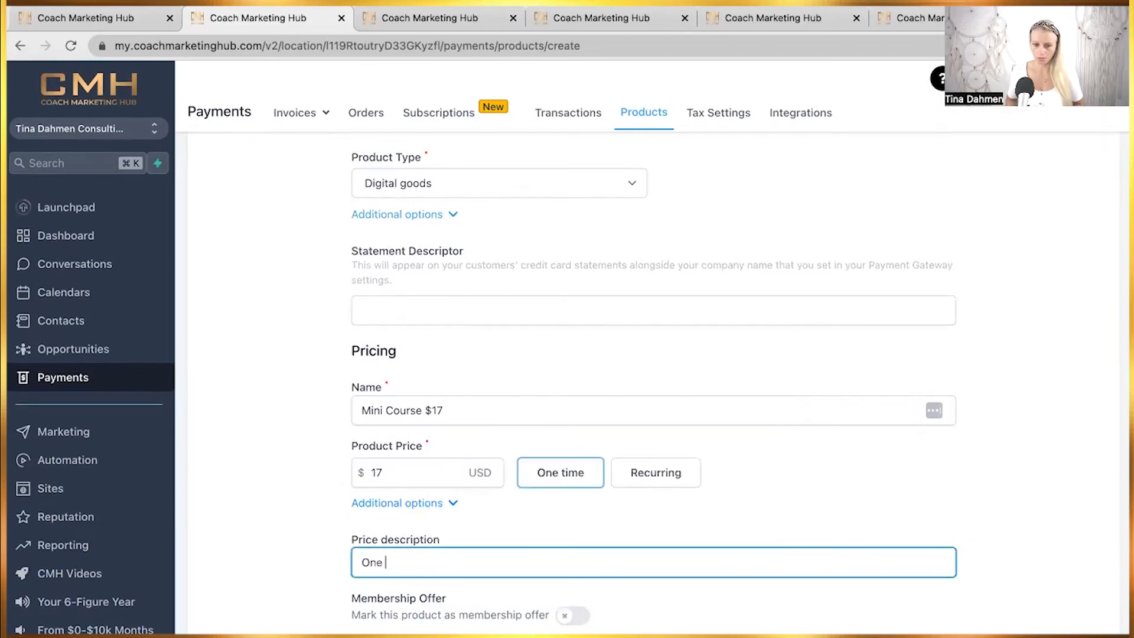
text(Time Payment)
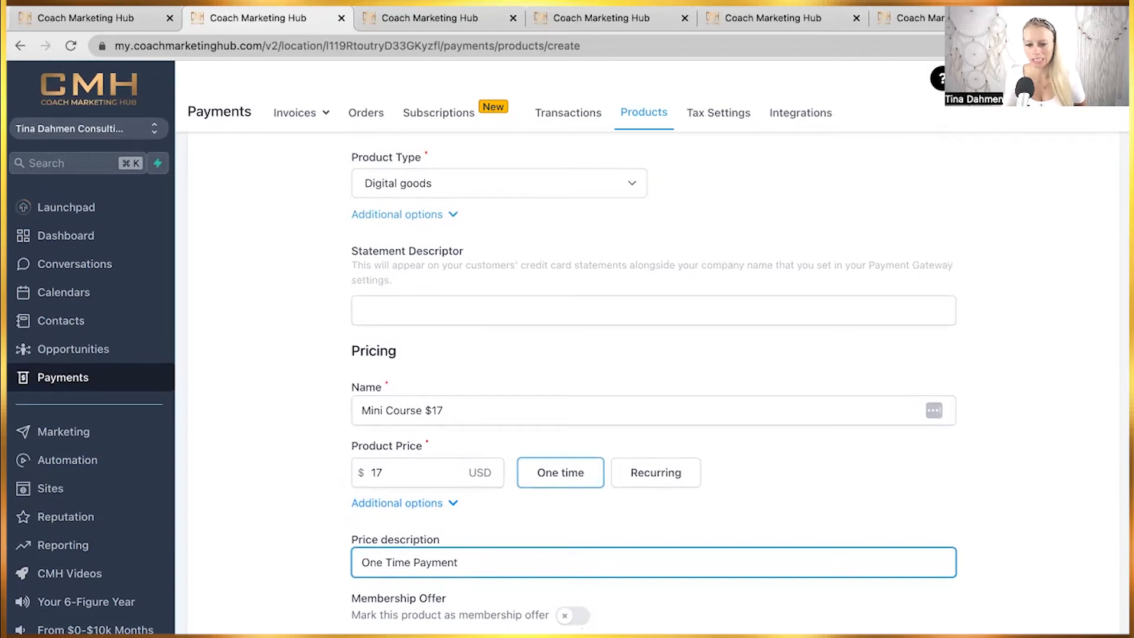
scroll(769, 462, up, 7)
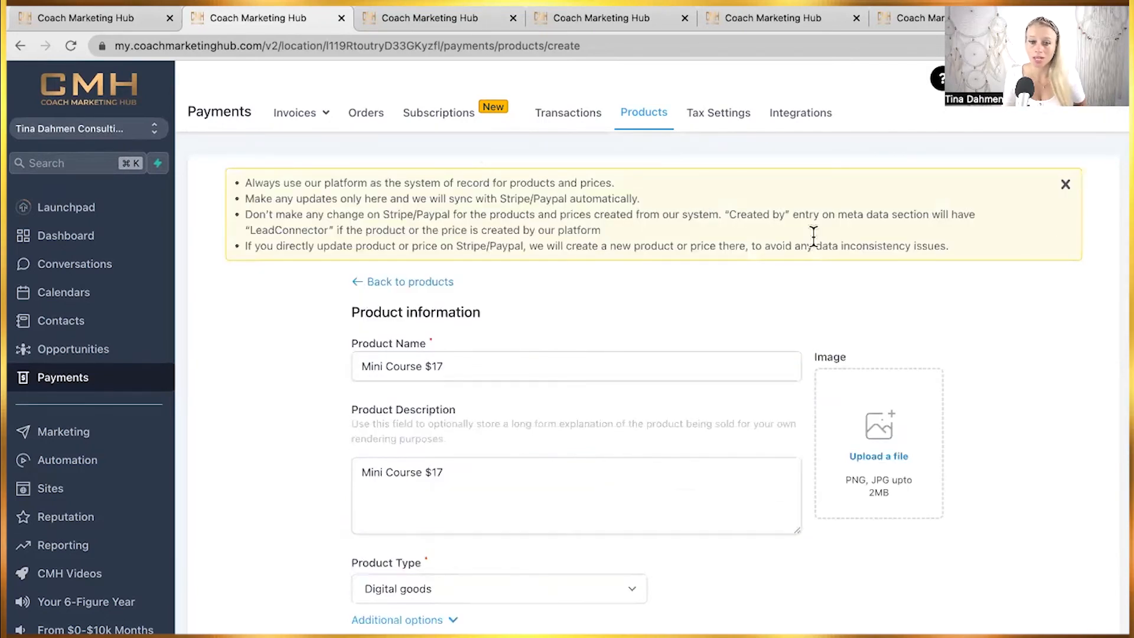
click(659, 118)
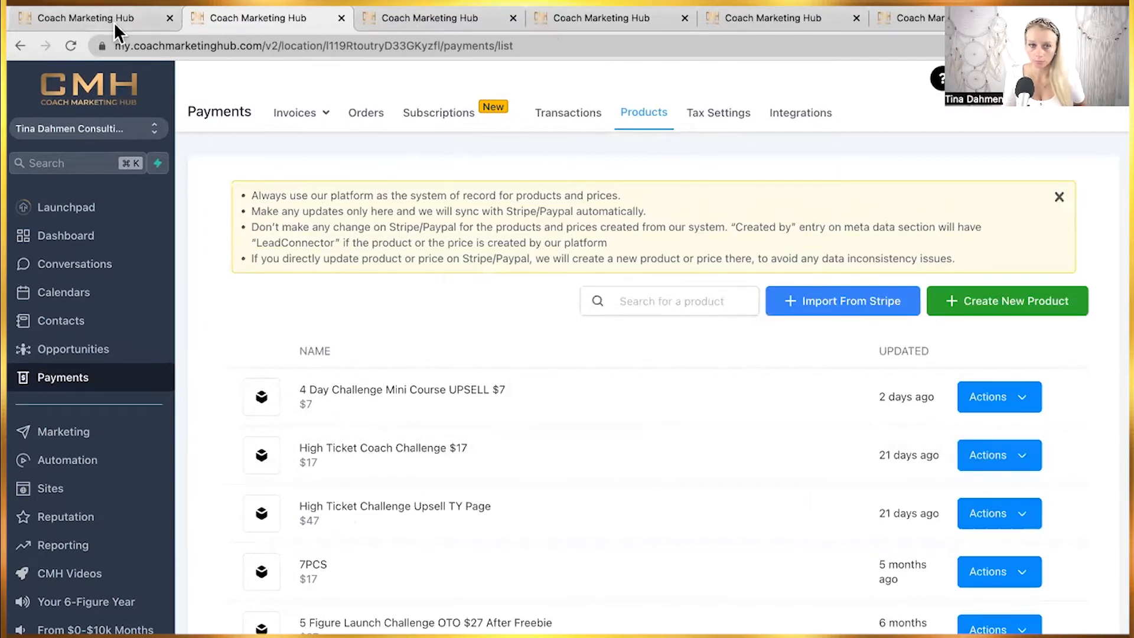
Switch back to the challenge funnel and open the product settings of its HT Coach Challenge step.
click(286, 19)
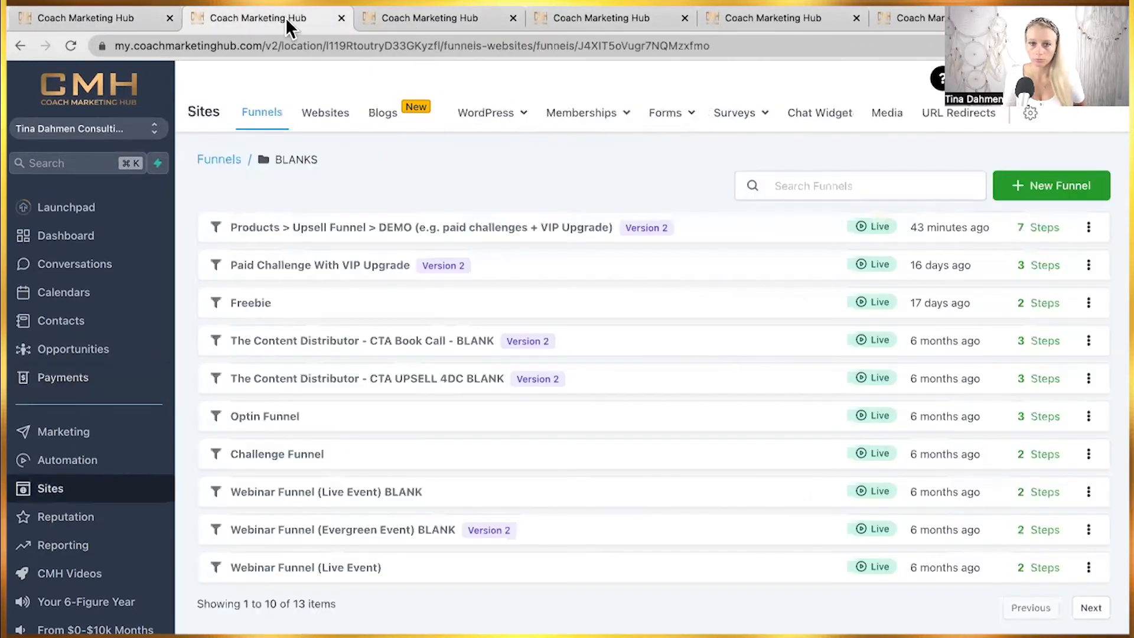
click(416, 18)
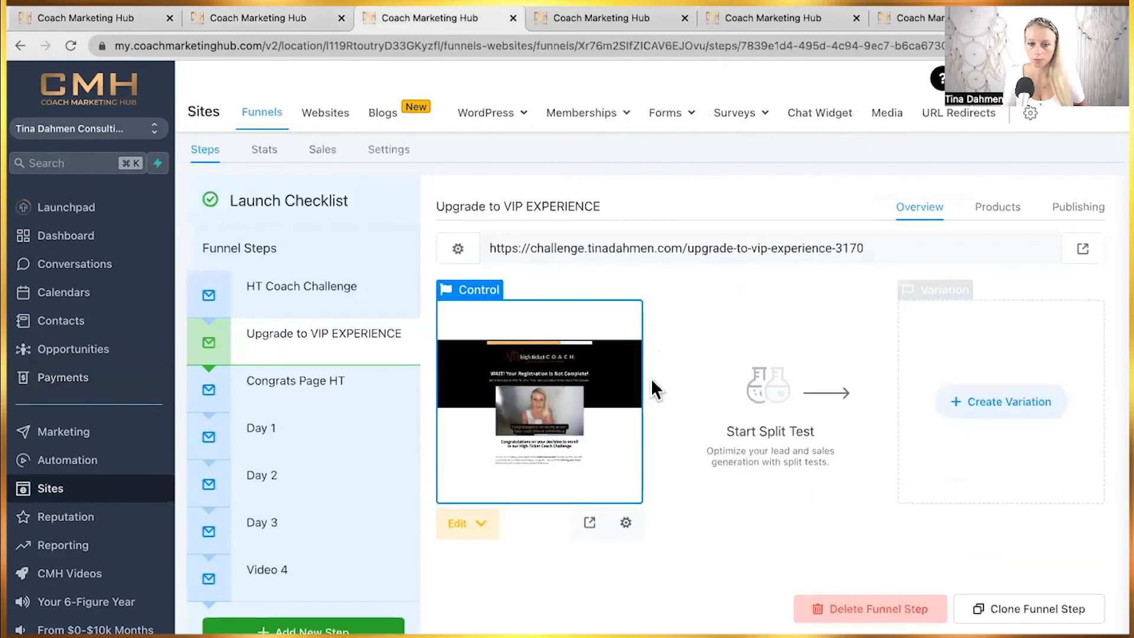
click(324, 316)
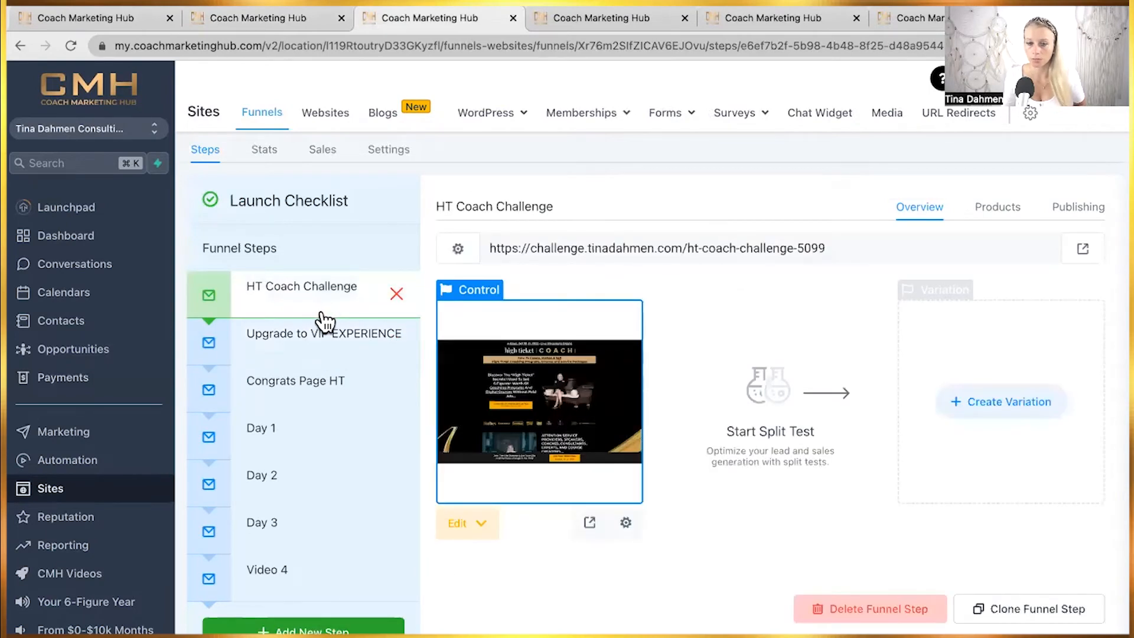
click(1011, 211)
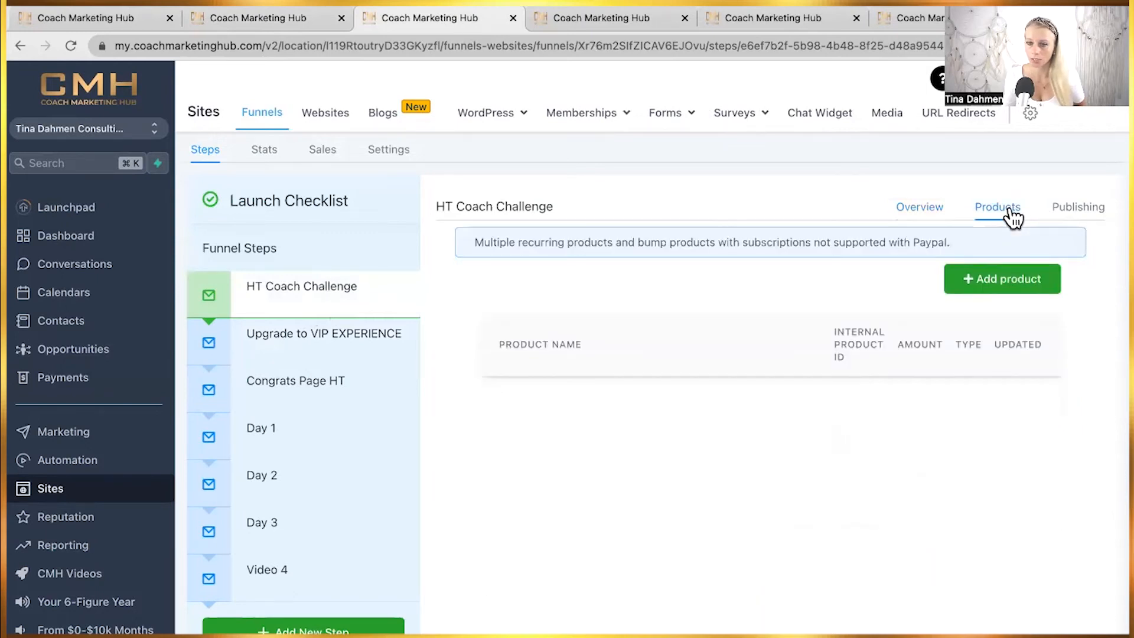
Add a product to the HT Coach Challenge step, entering "HT $17" as both product name and price display override.
click(1011, 293)
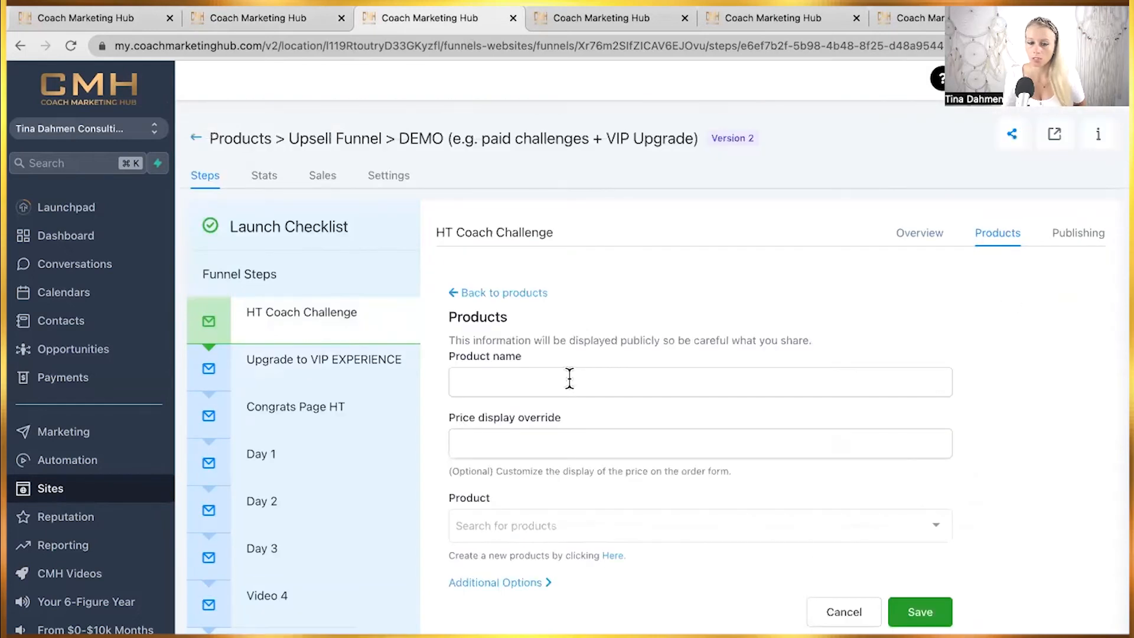
click(569, 381)
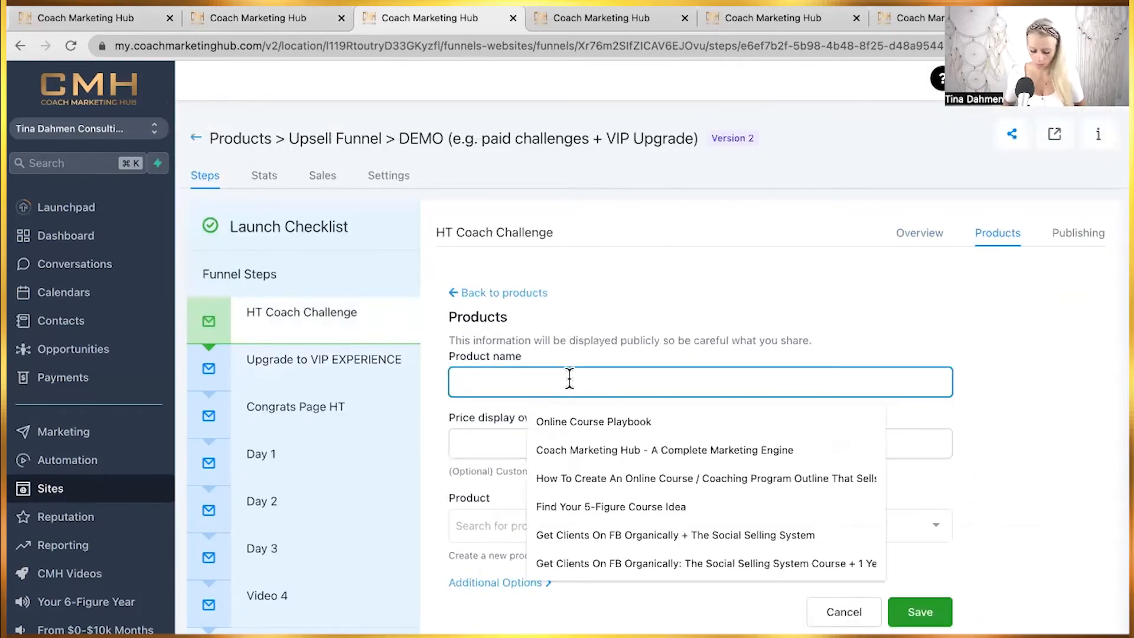
text(HT $17)
key(super+a)
key(super+c)
click(593, 450)
key(super+v)
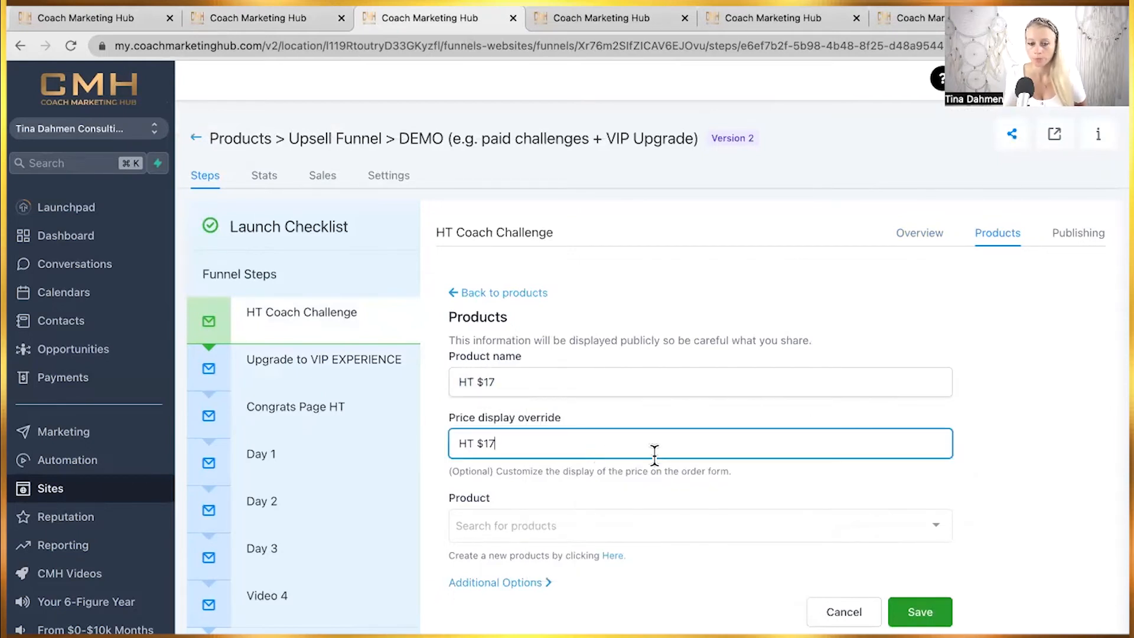
Assign the product High Ticket Coach Challenge $17 and its price of the same name, and expand the additional options.
scroll(602, 516, down, 1)
click(599, 508)
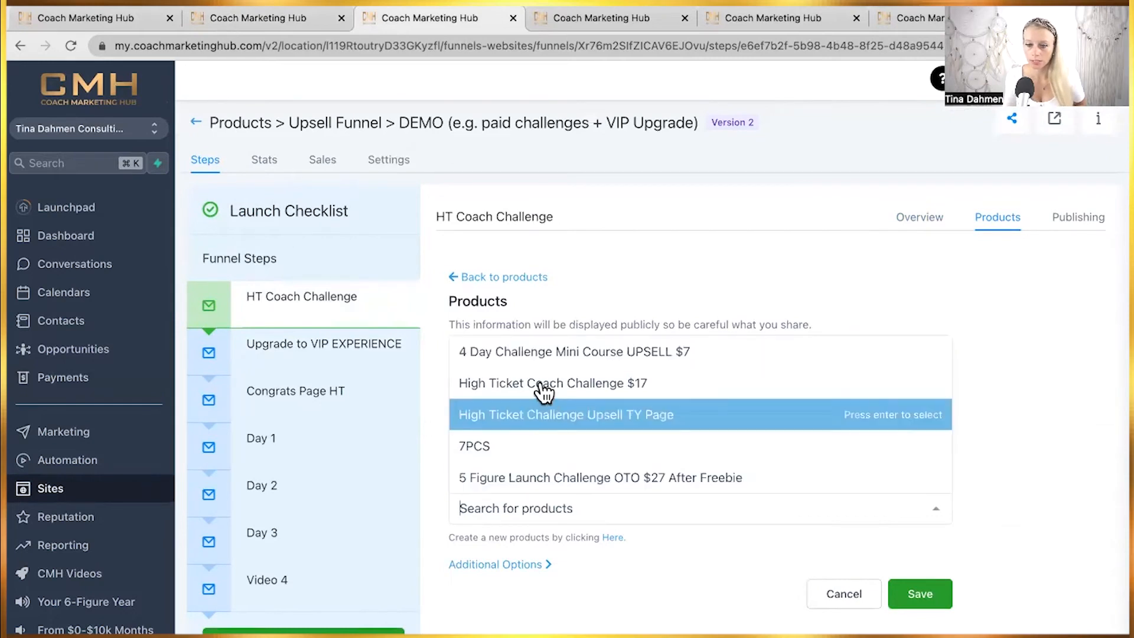
click(636, 397)
scroll(675, 590, down, 2)
click(544, 567)
scroll(747, 532, down, 1)
click(725, 456)
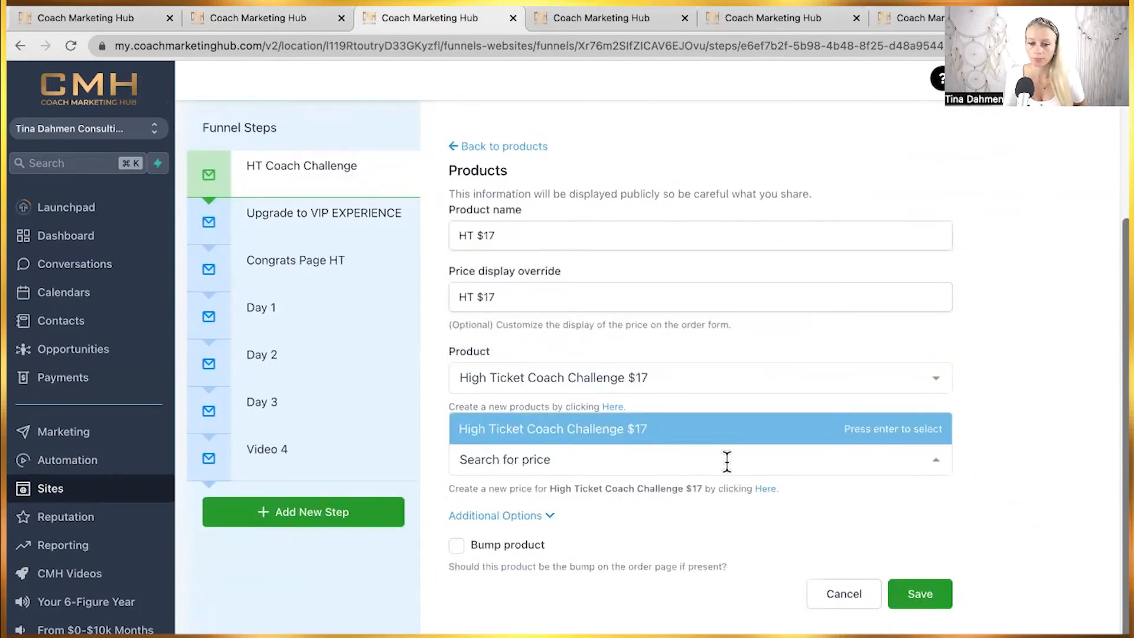
click(576, 437)
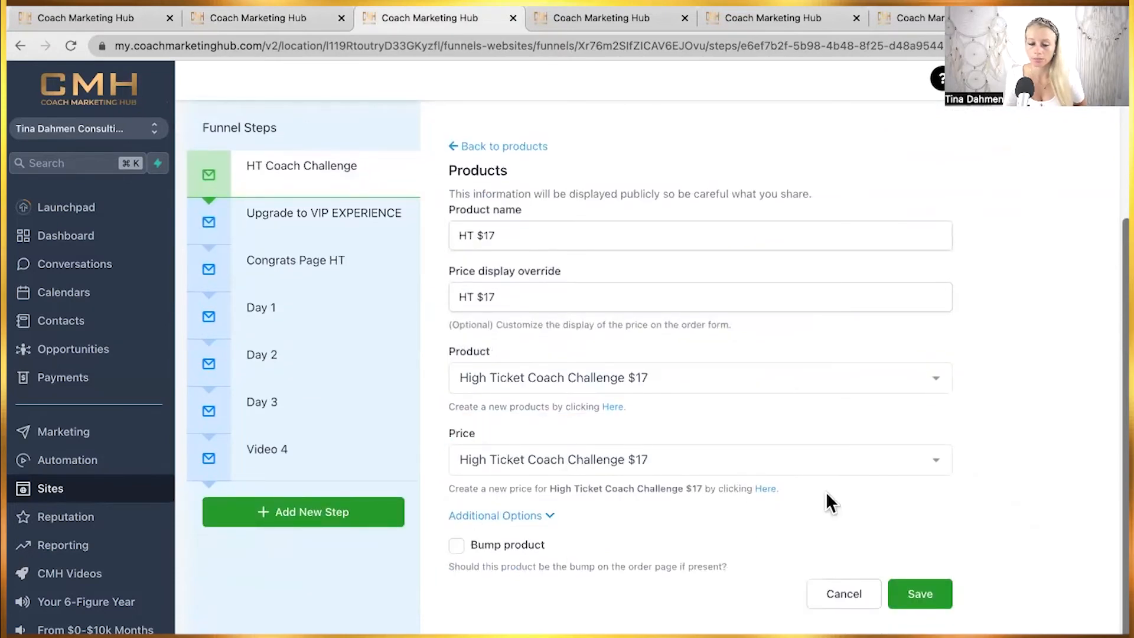
Check the Bump product setting in the additional options, leave it disabled, and save the HT $17 product.
click(547, 515)
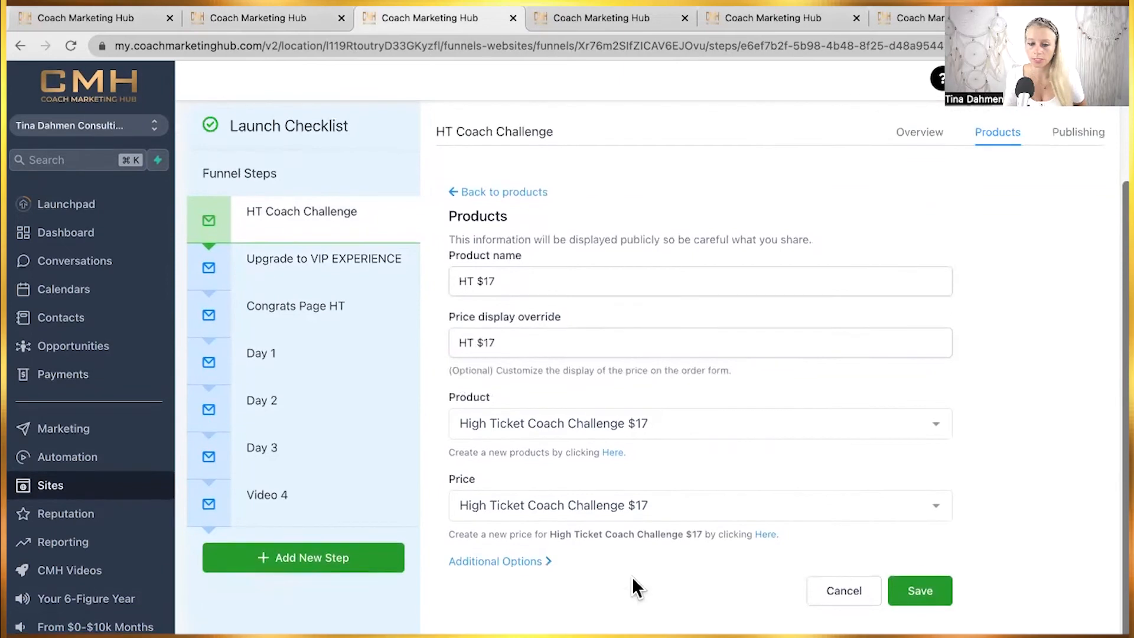
click(532, 564)
scroll(490, 552, down, 1)
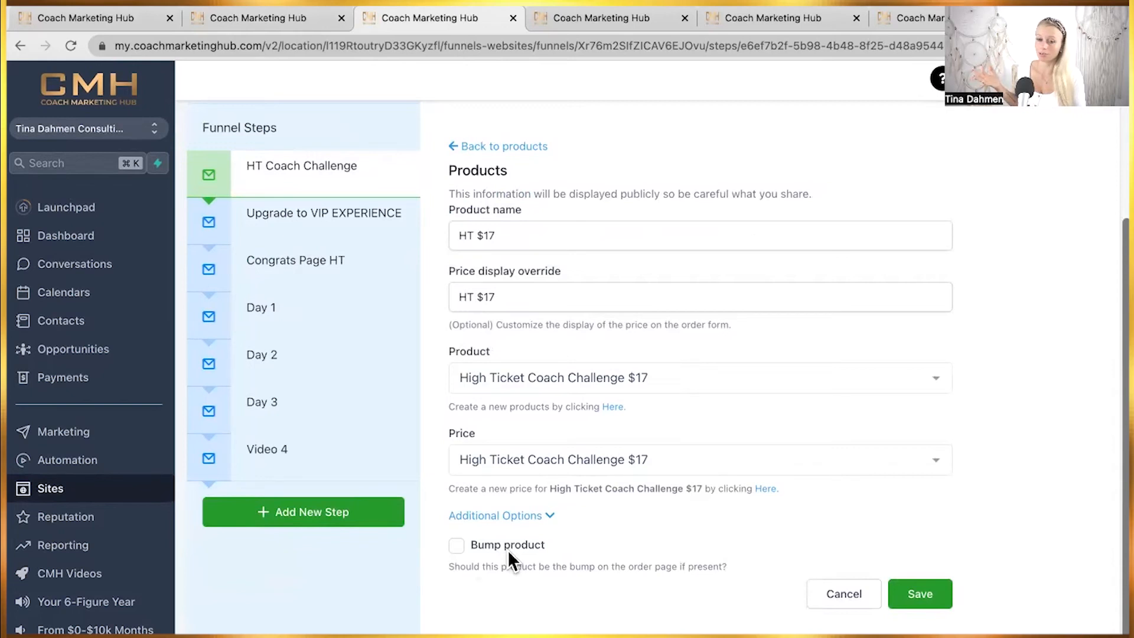
click(455, 544)
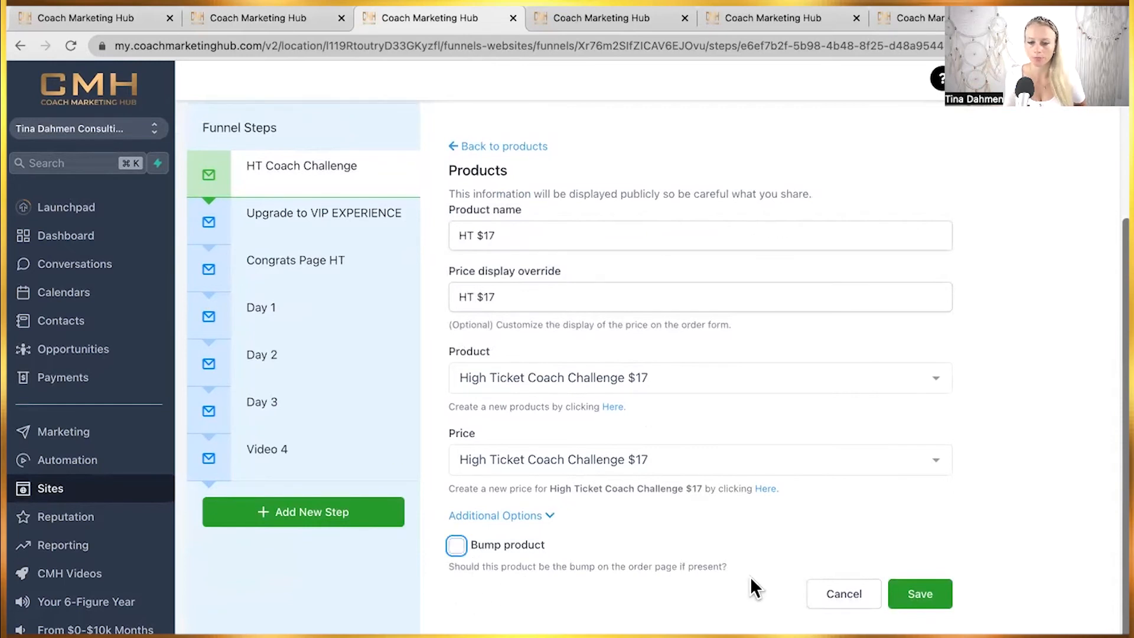
scroll(715, 465, up, 3)
scroll(716, 465, down, 3)
click(921, 597)
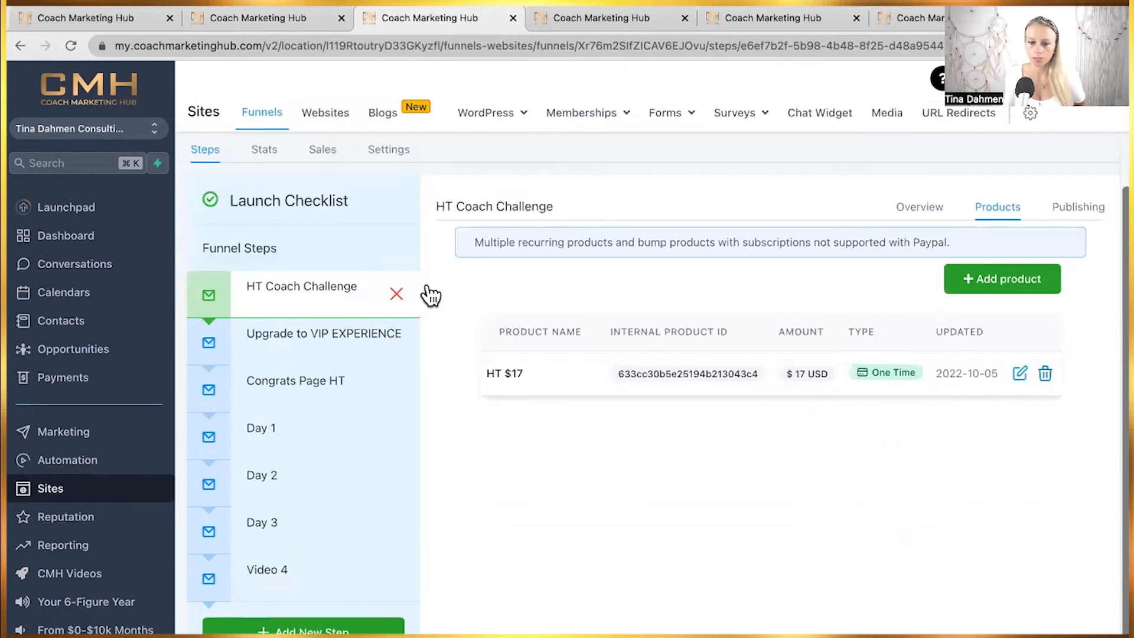
Add a product to the Upgrade to VIP EXPERIENCE step, entering "VIP Experience $47" as product name and price display override.
click(273, 351)
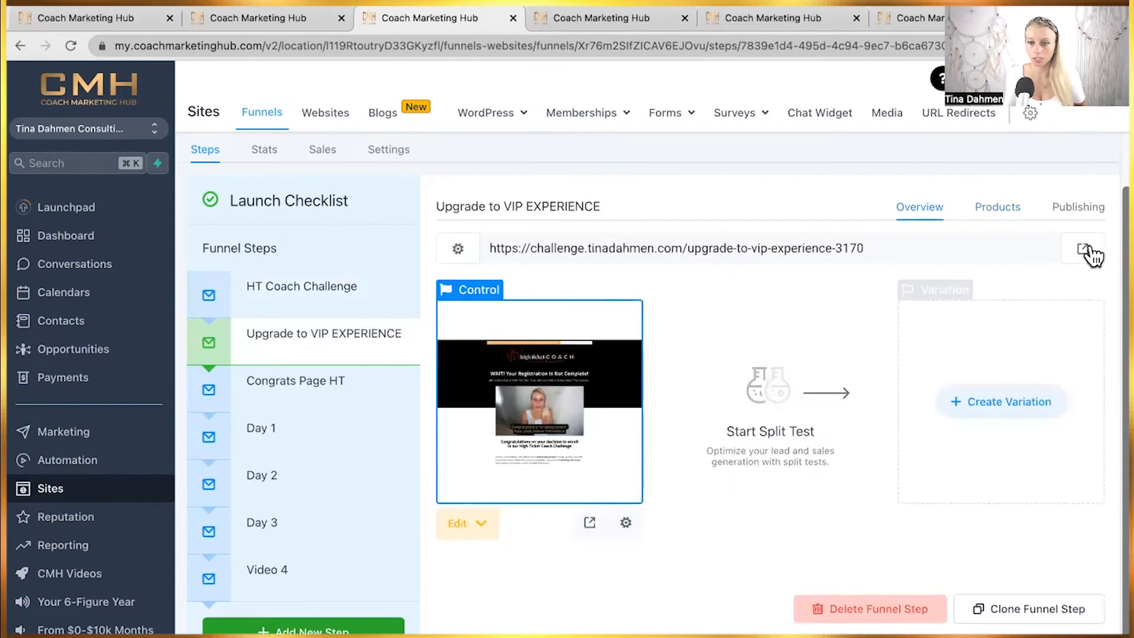
click(1002, 213)
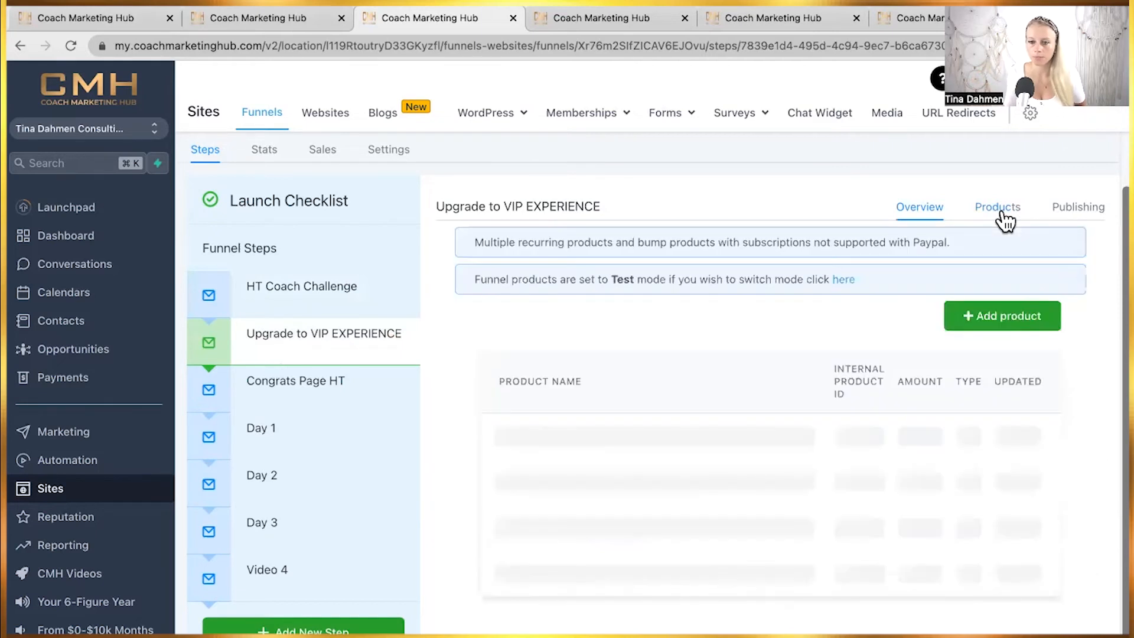
click(978, 288)
click(609, 381)
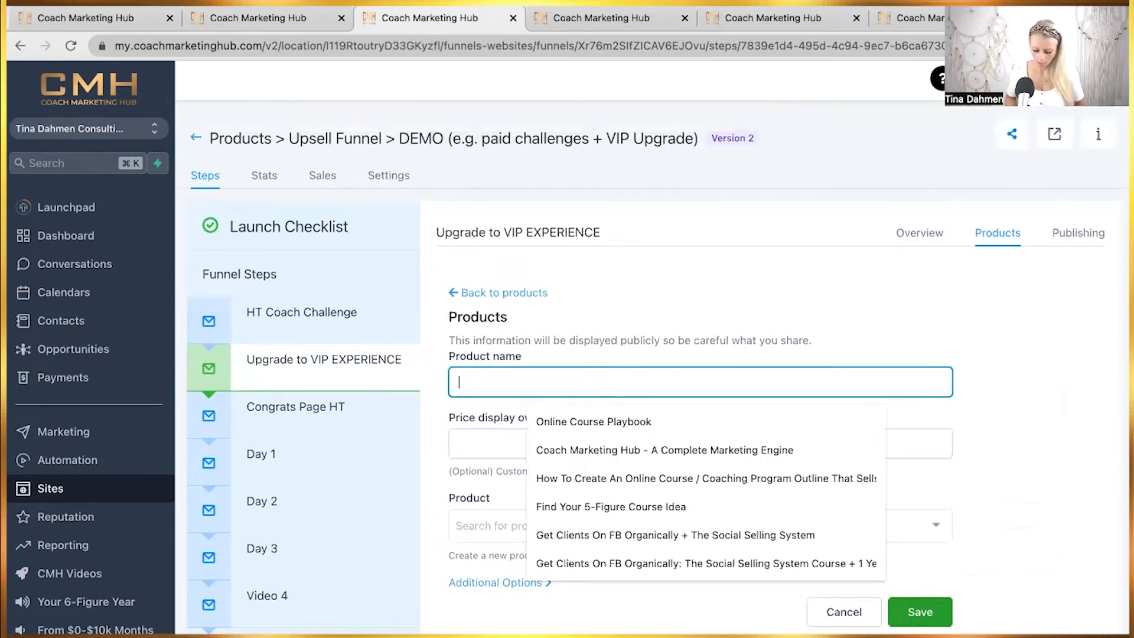
text(VIP Experience $47)
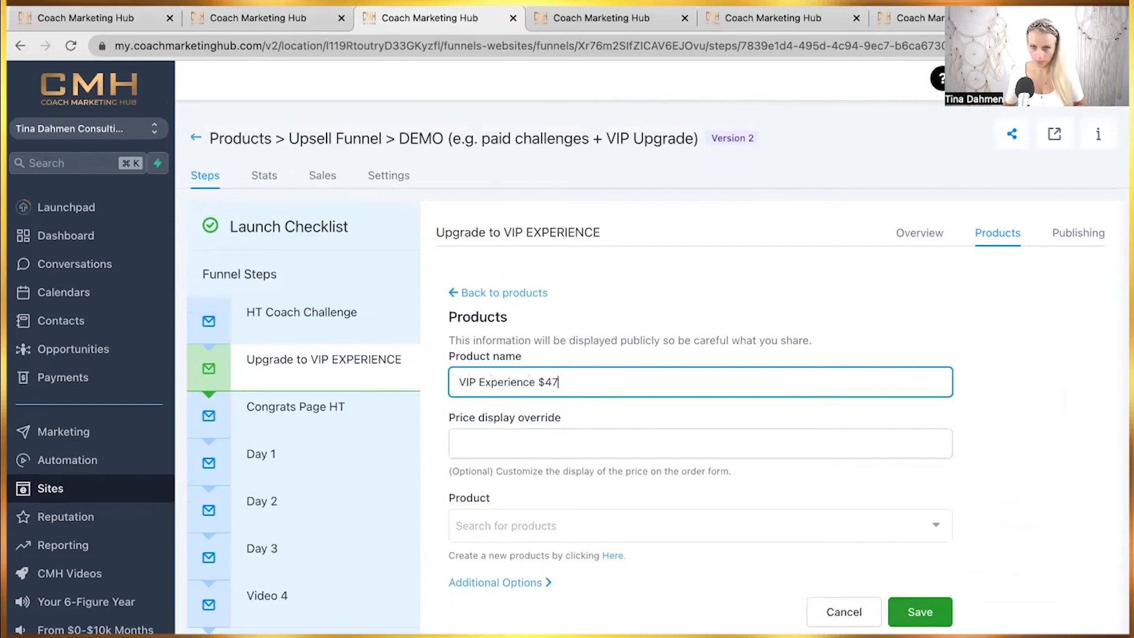
click(587, 446)
text(VIP Experience $47)
Assign the product High Ticket Challenge Upsell TY Page and select its only available price.
scroll(643, 496, down, 1)
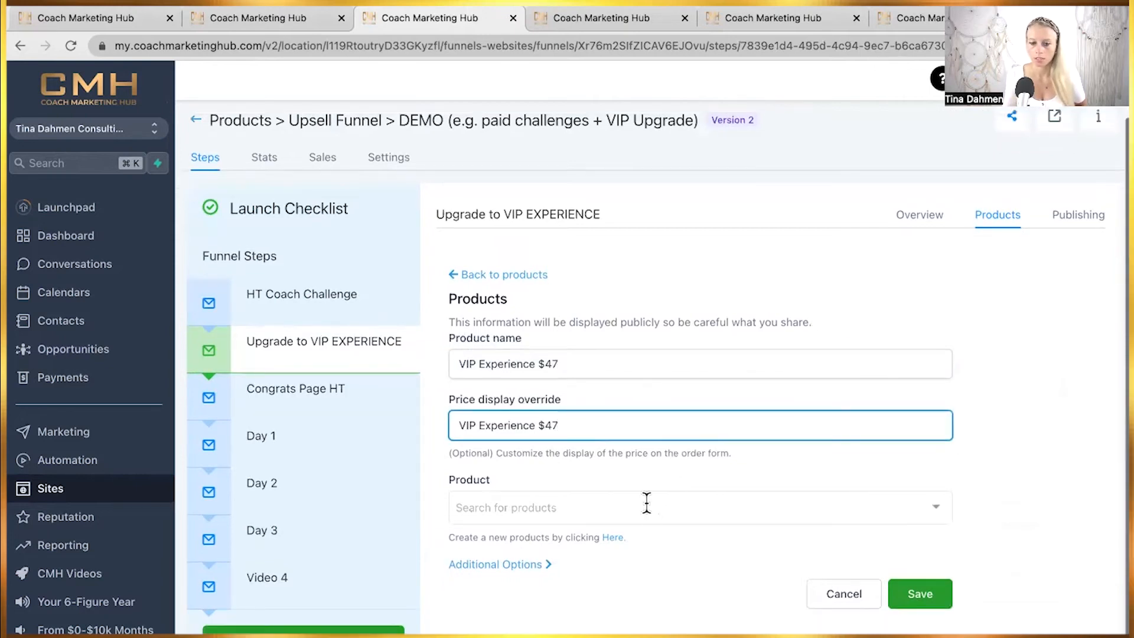
click(647, 503)
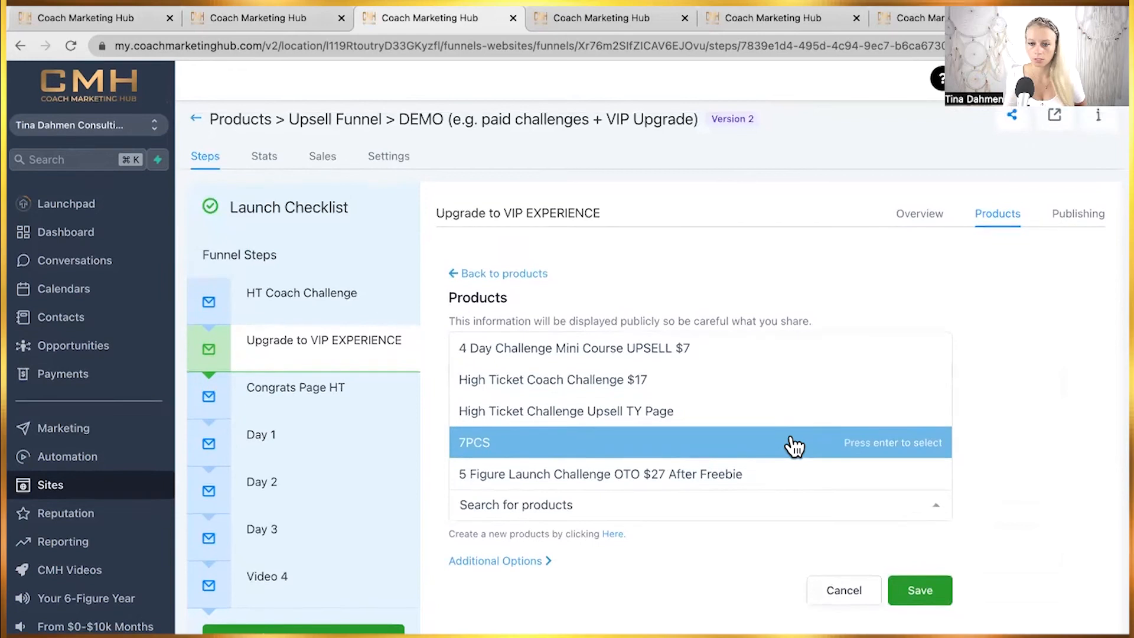
scroll(762, 422, up, 1)
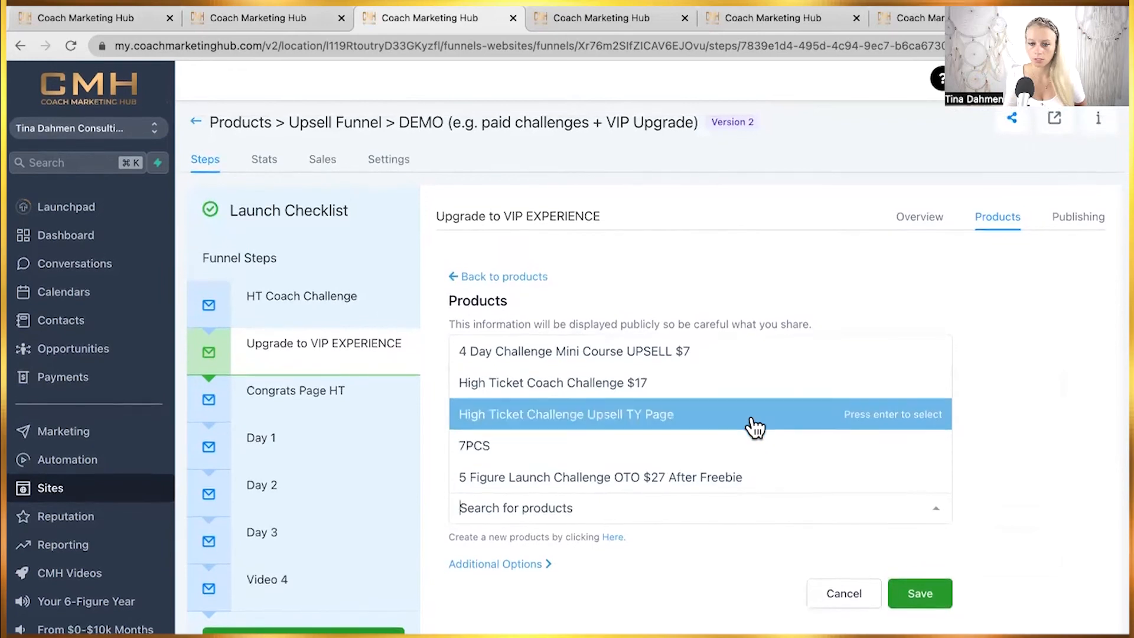
click(658, 424)
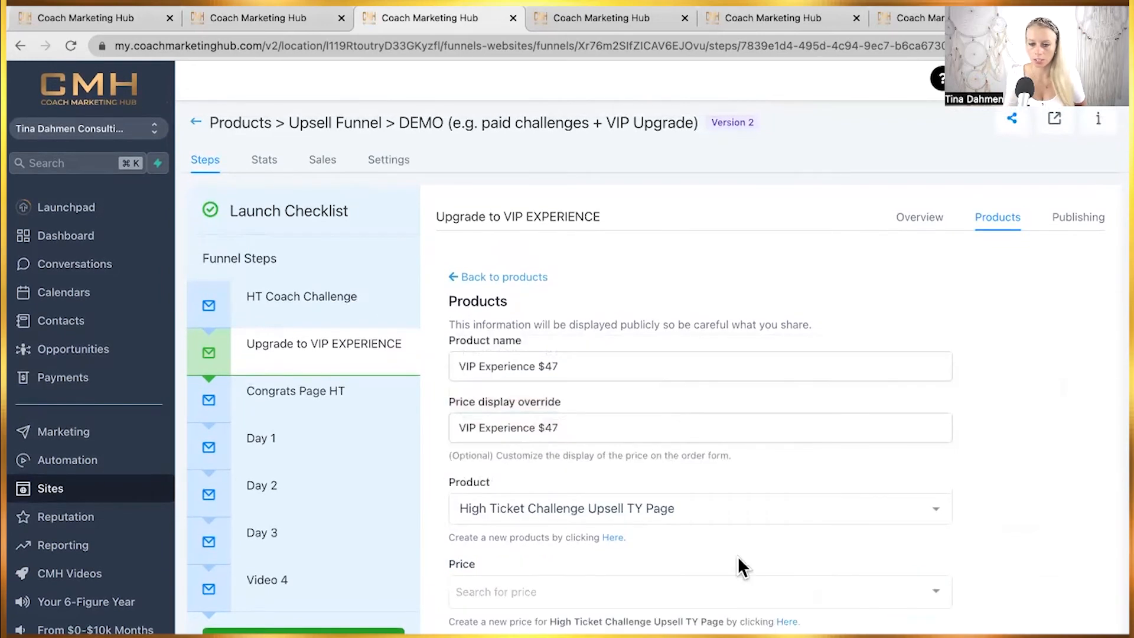
scroll(667, 559, down, 3)
click(585, 506)
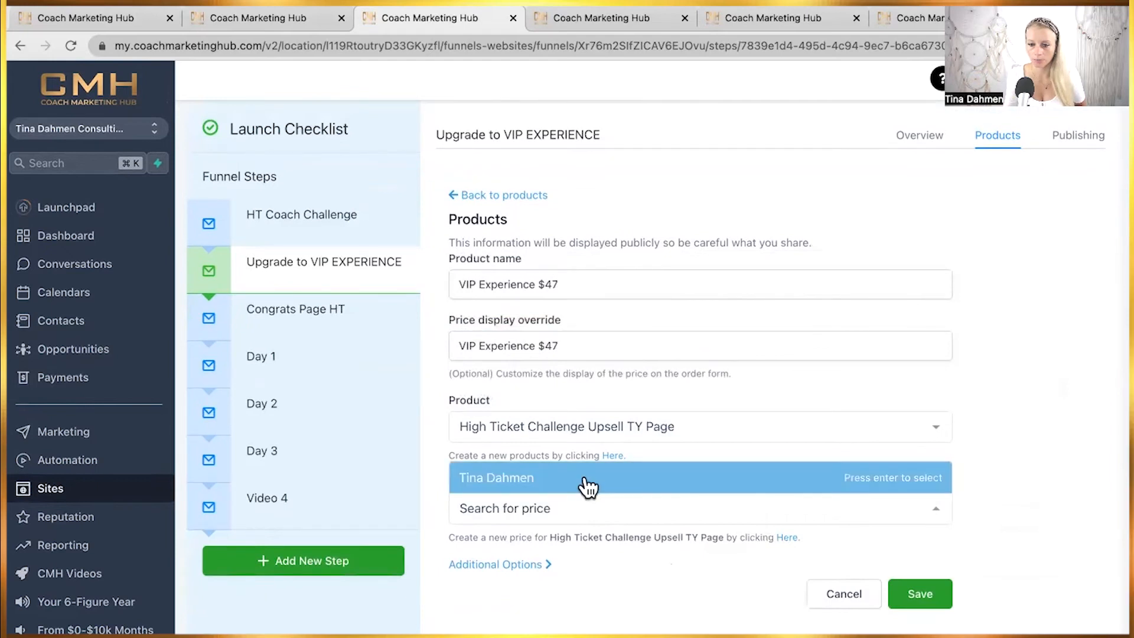
click(590, 484)
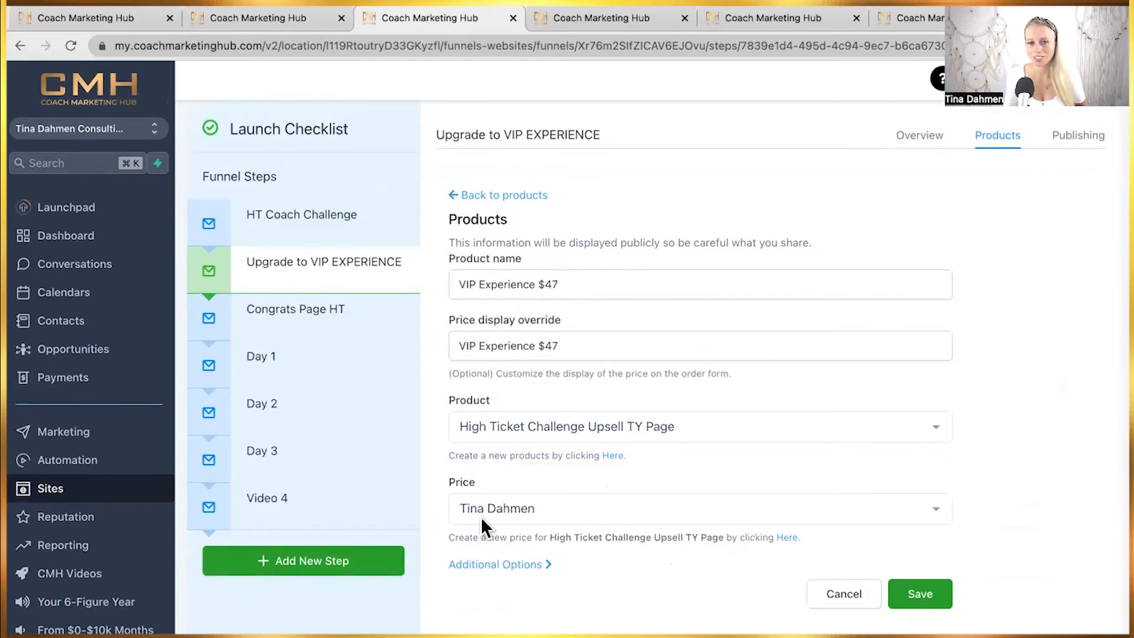
Expand the additional options, leave Bump product disabled, and save the VIP Experience $47 product.
click(532, 566)
scroll(534, 538, down, 1)
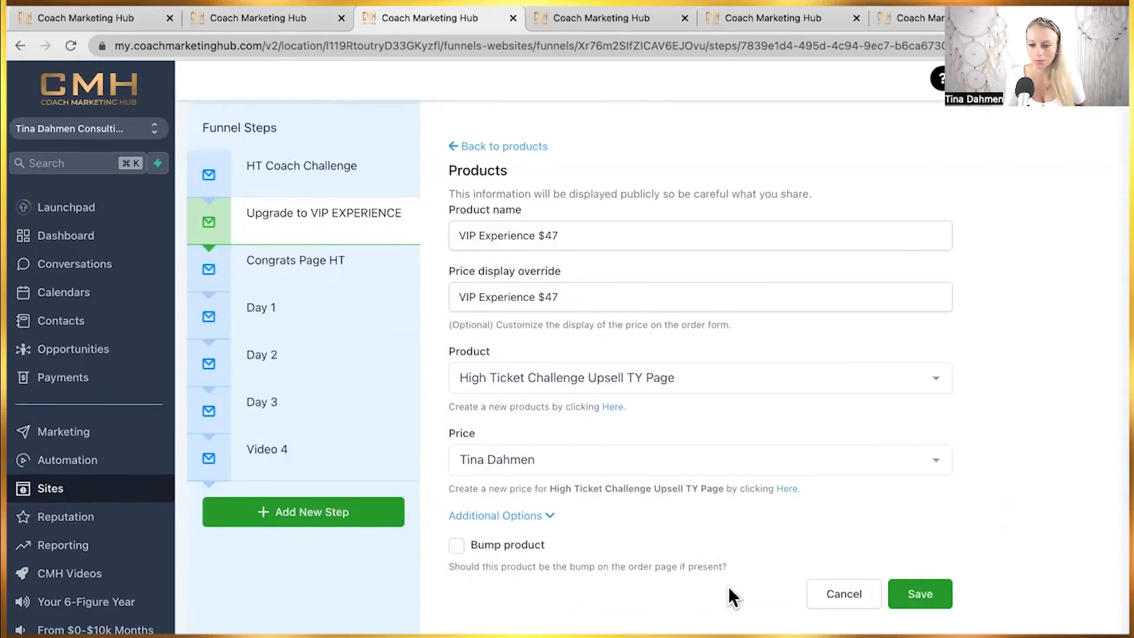
click(921, 595)
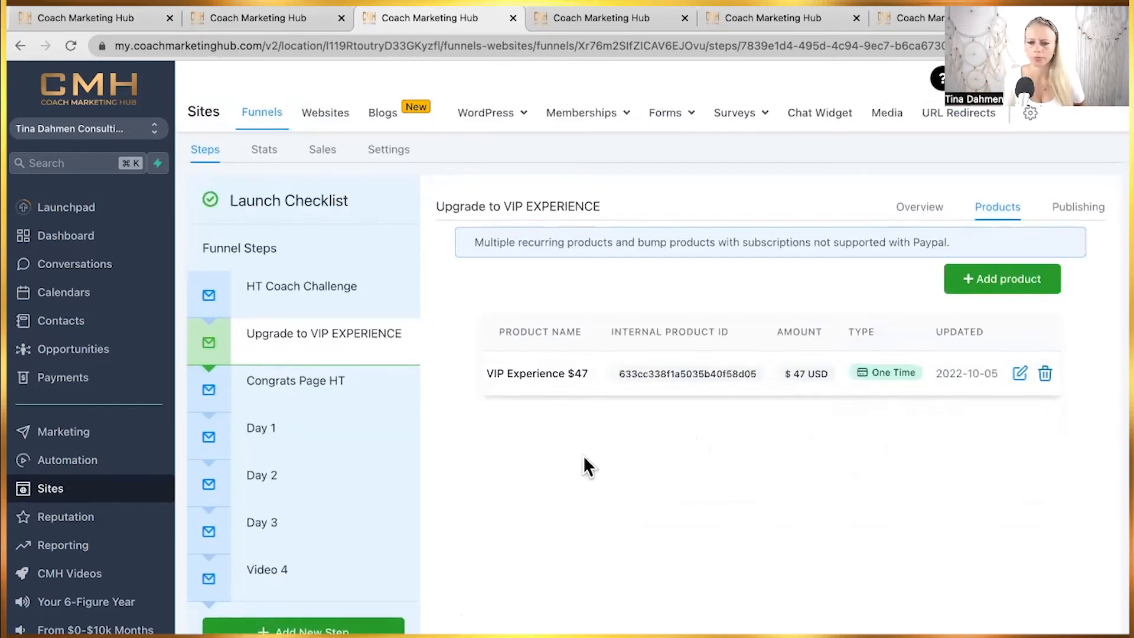
scroll(583, 455, up, 2)
scroll(525, 536, up, 1)
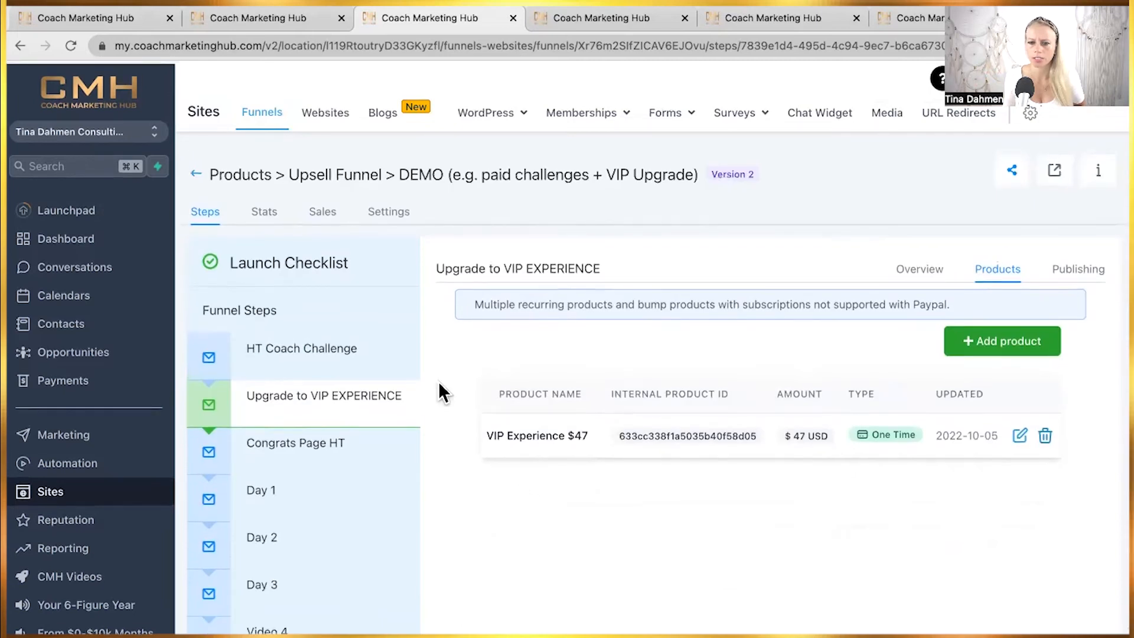
Switch to the VIP upsell page editor, check the button's product choices, and reload the page despite unsaved changes.
click(566, 22)
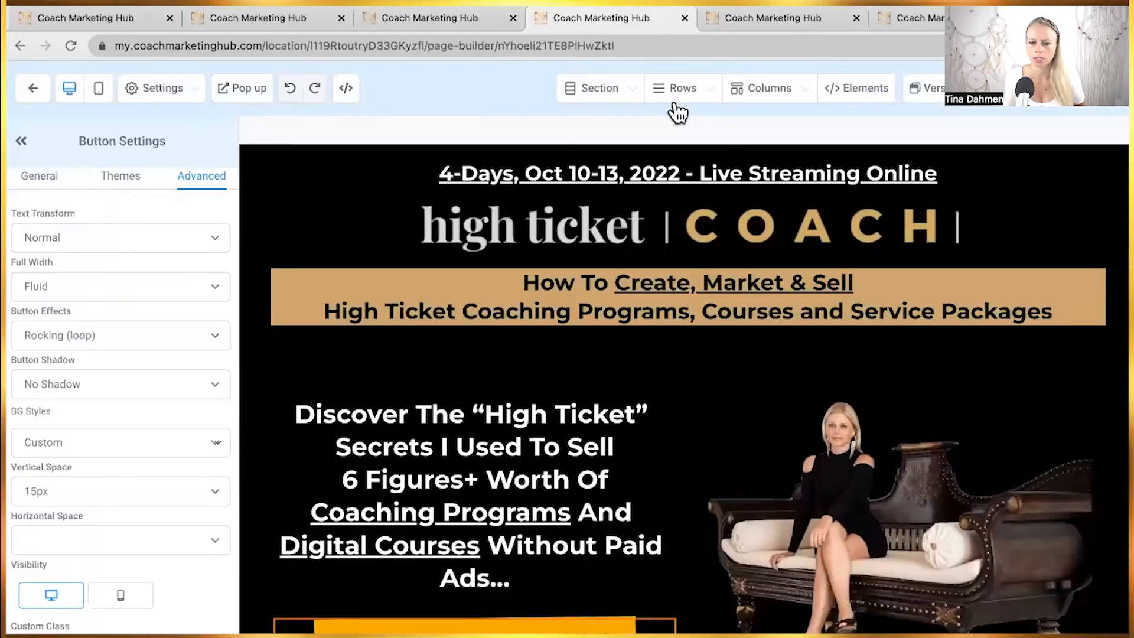
click(731, 19)
click(83, 604)
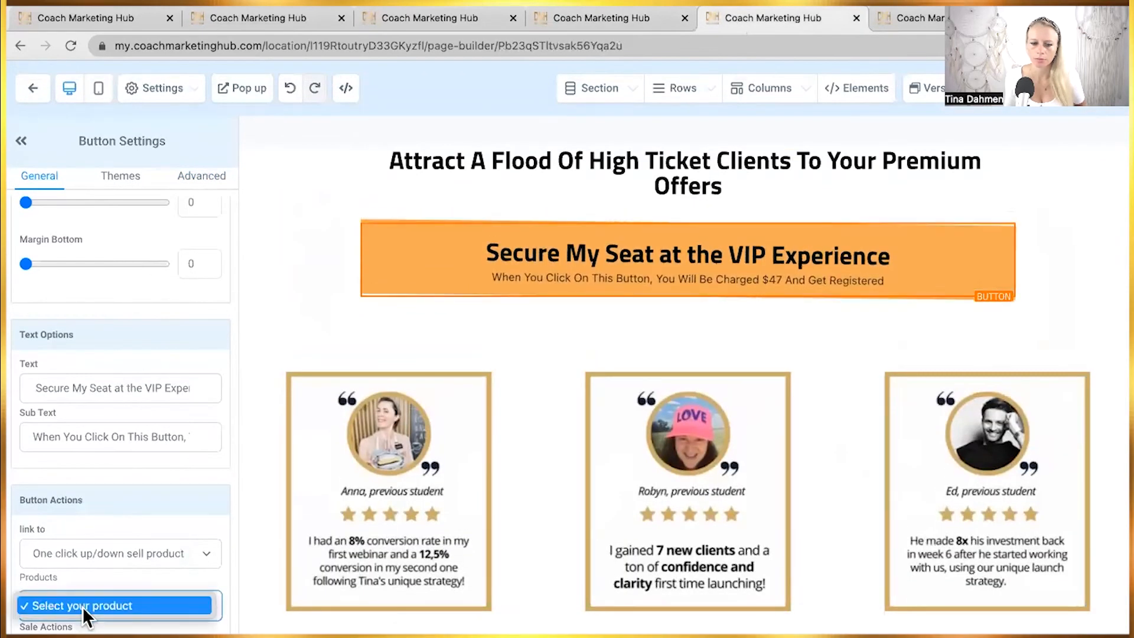
click(84, 606)
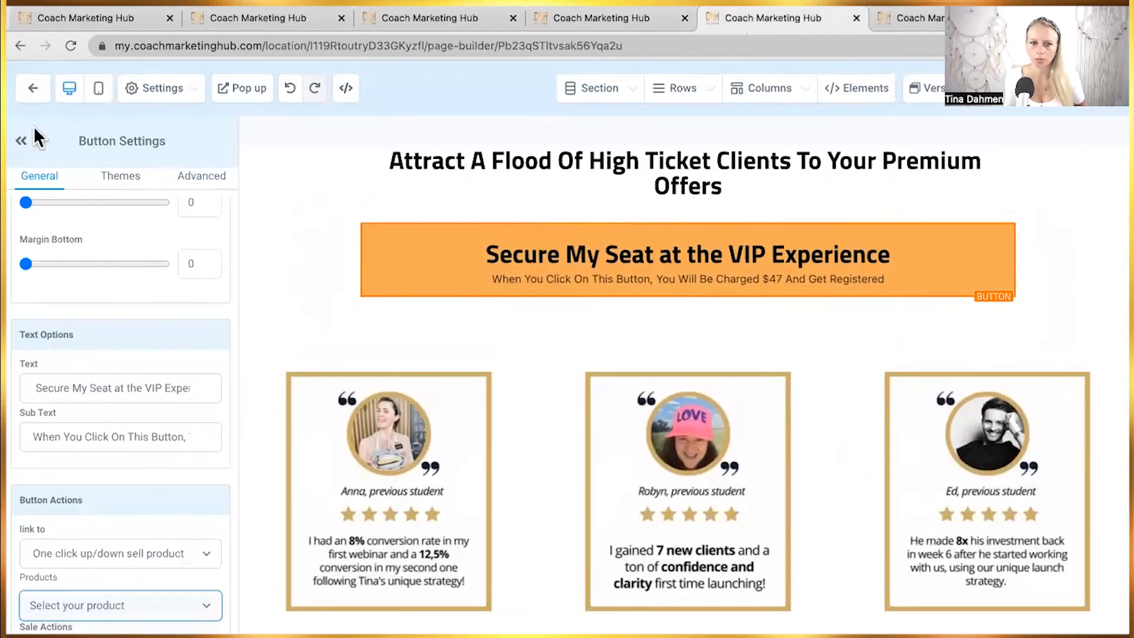
click(72, 41)
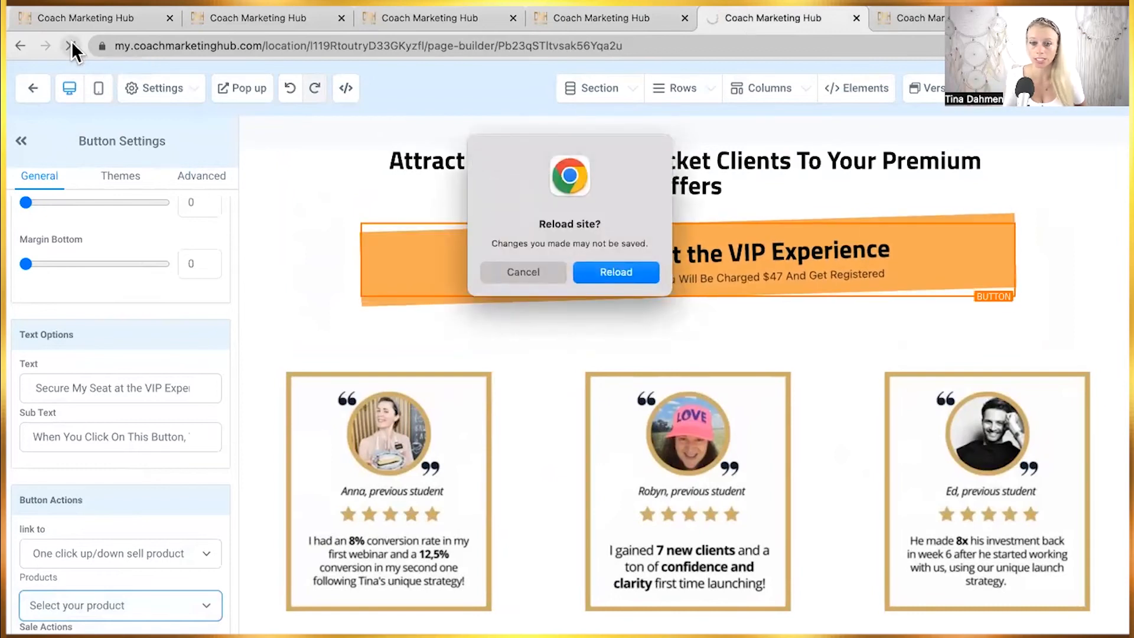
click(617, 273)
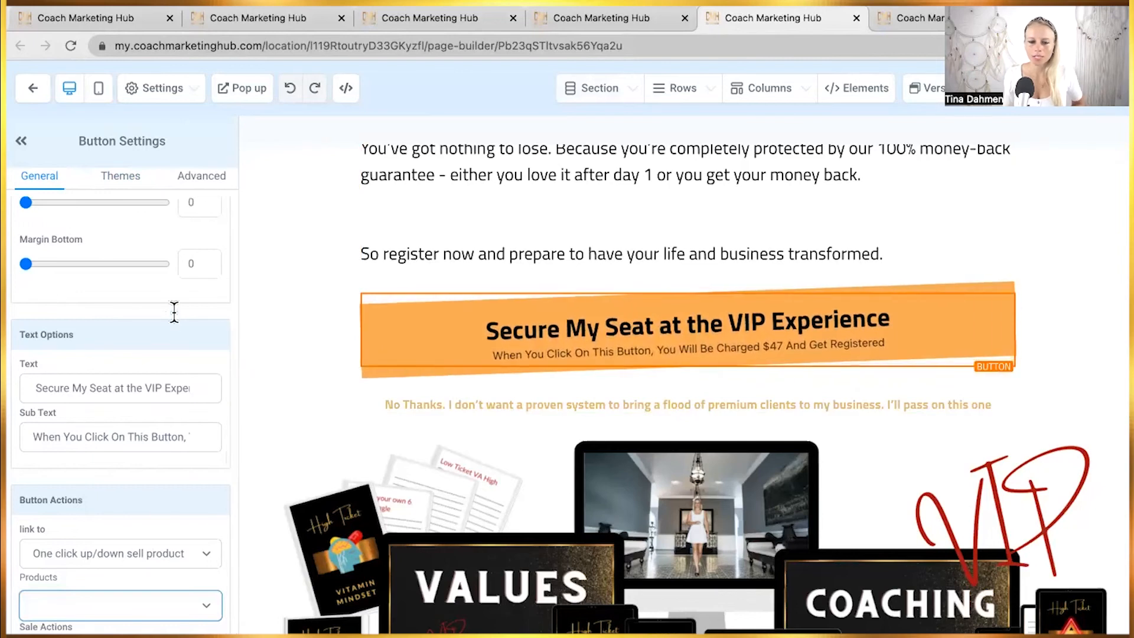
Keep the Secure My Seat button's action as One click up/down sell product and set its product to VIP Experience $47.
click(590, 340)
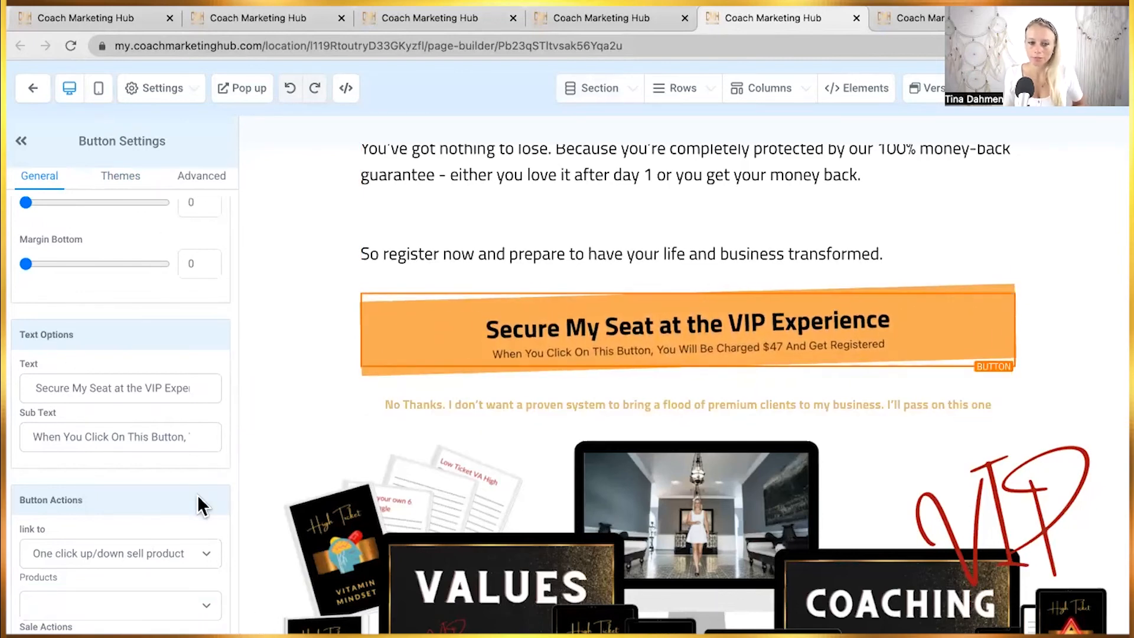
scroll(195, 497, up, 5)
scroll(167, 512, down, 5)
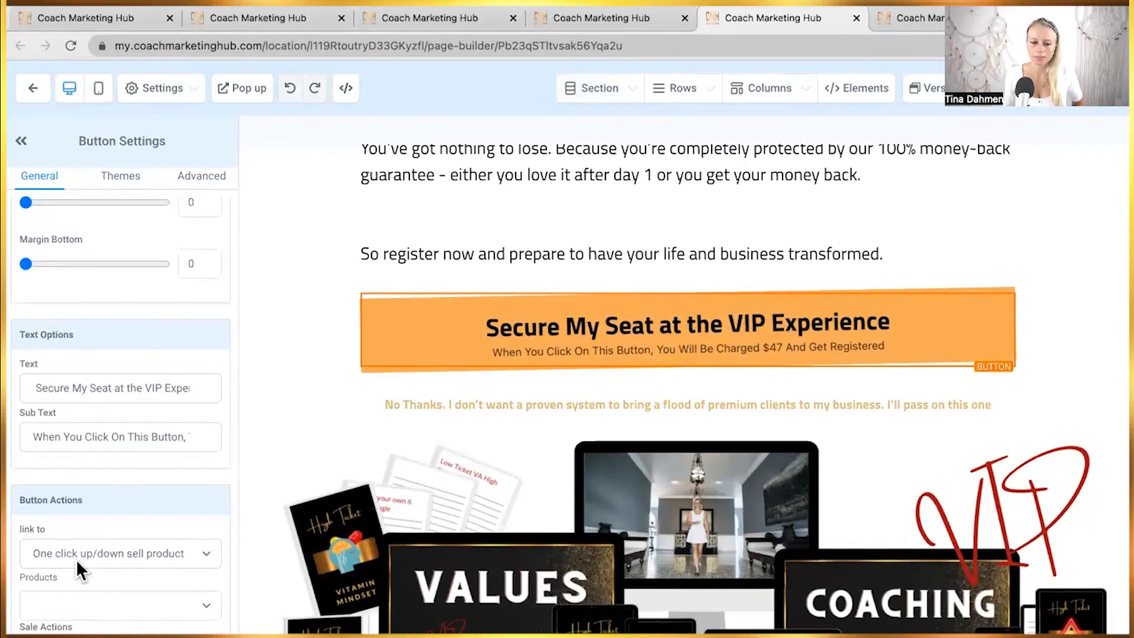
click(76, 552)
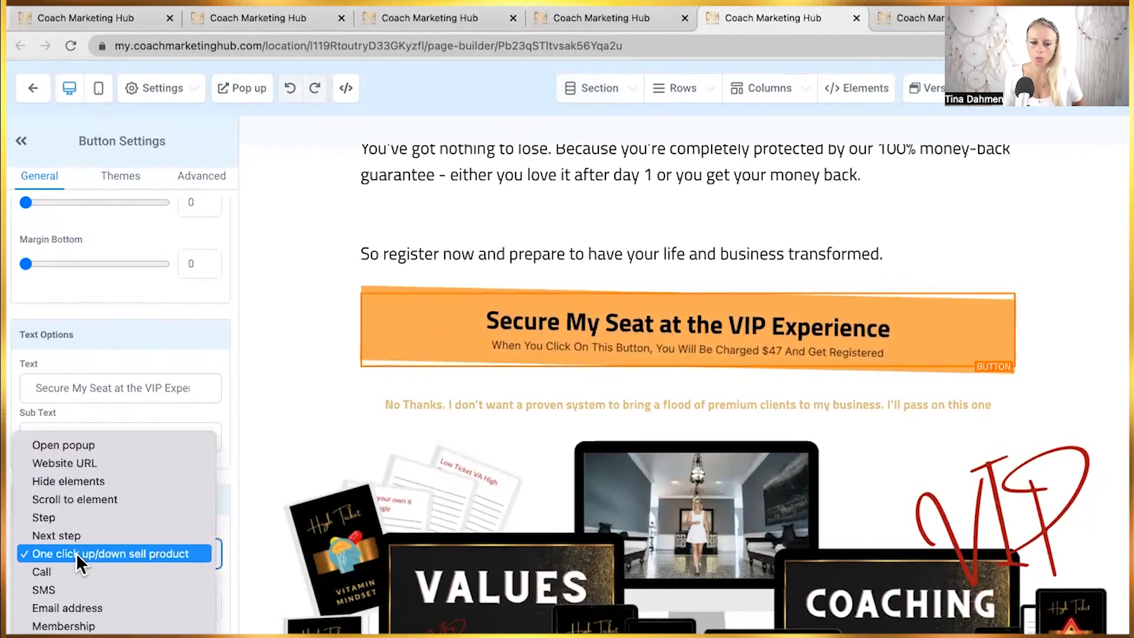
click(129, 554)
click(73, 606)
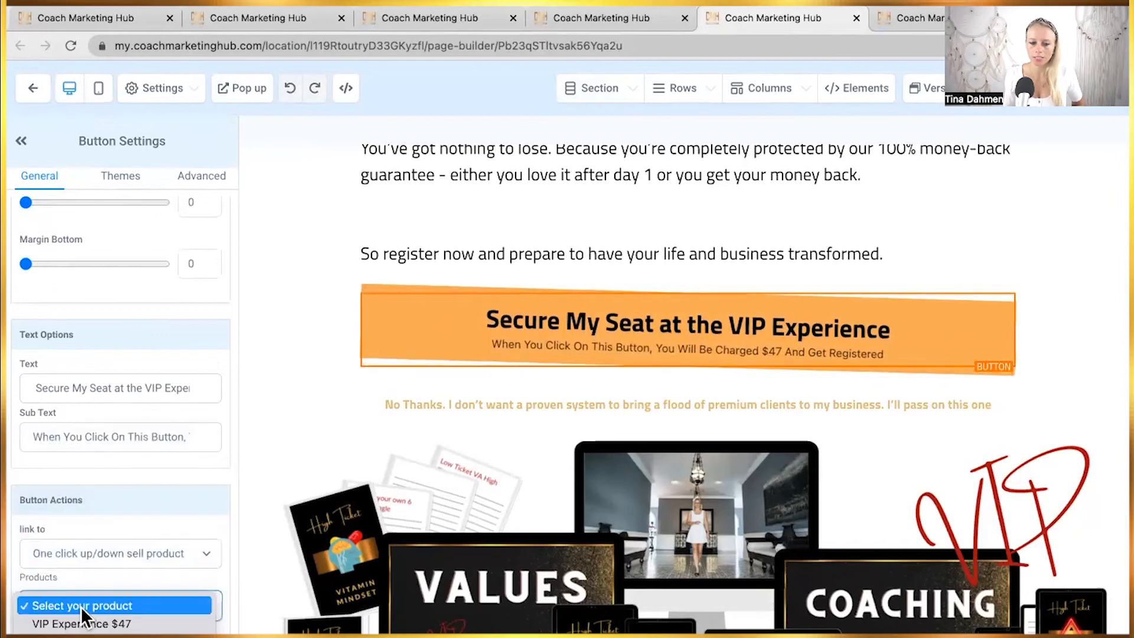
click(168, 625)
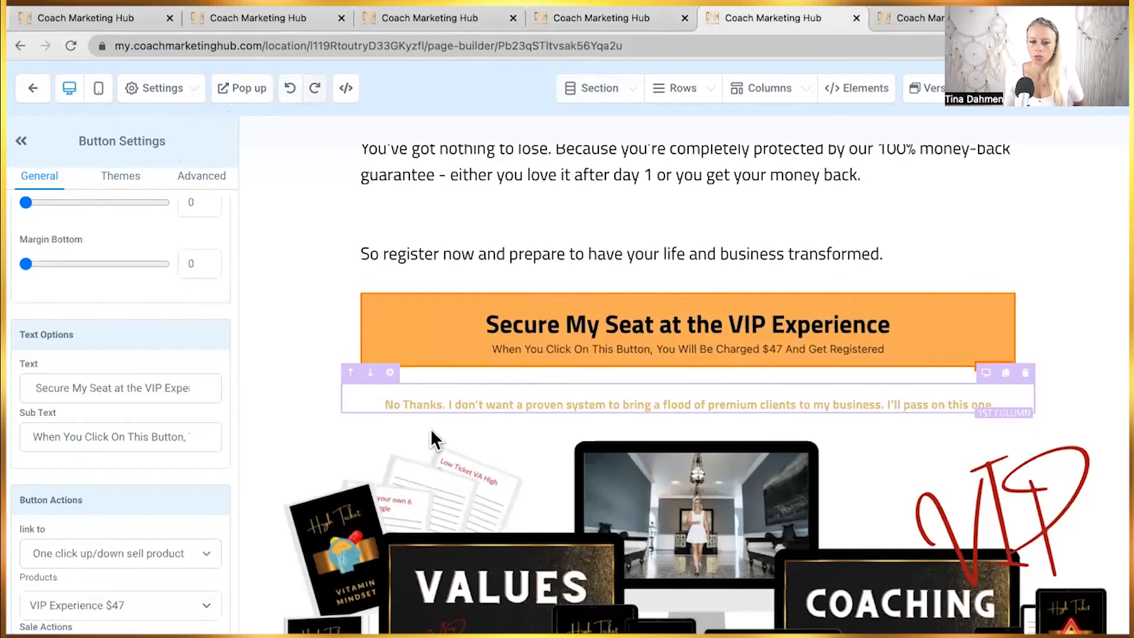
Open the No Thanks paragraph's link for checking, and select the URL of the Congrats Page HT funnel step in the other browser tab.
click(538, 408)
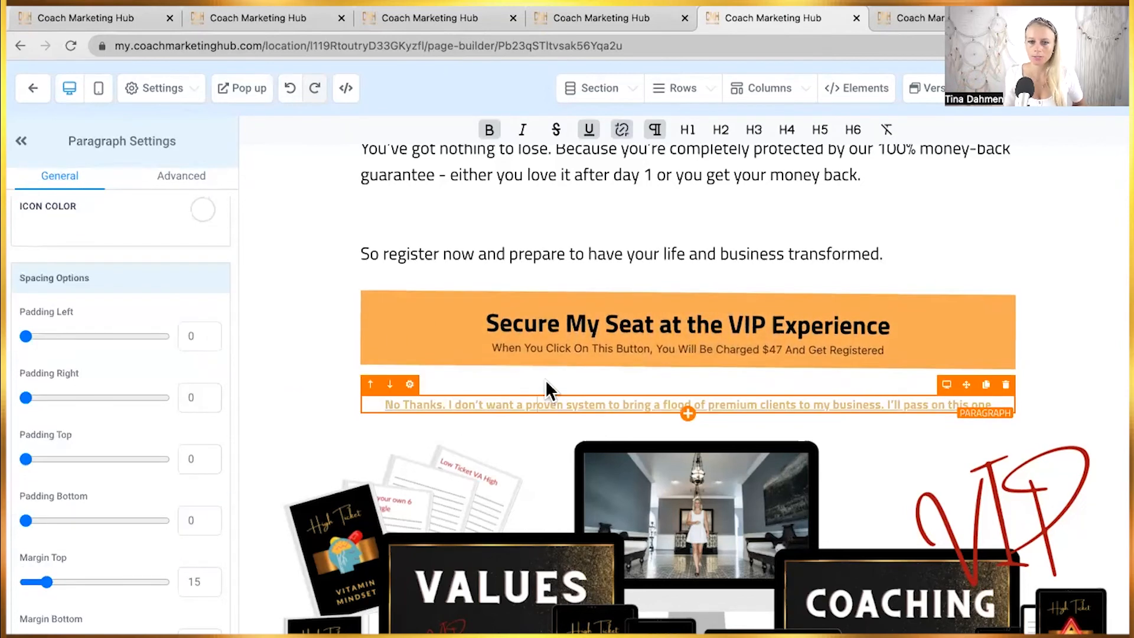
click(622, 131)
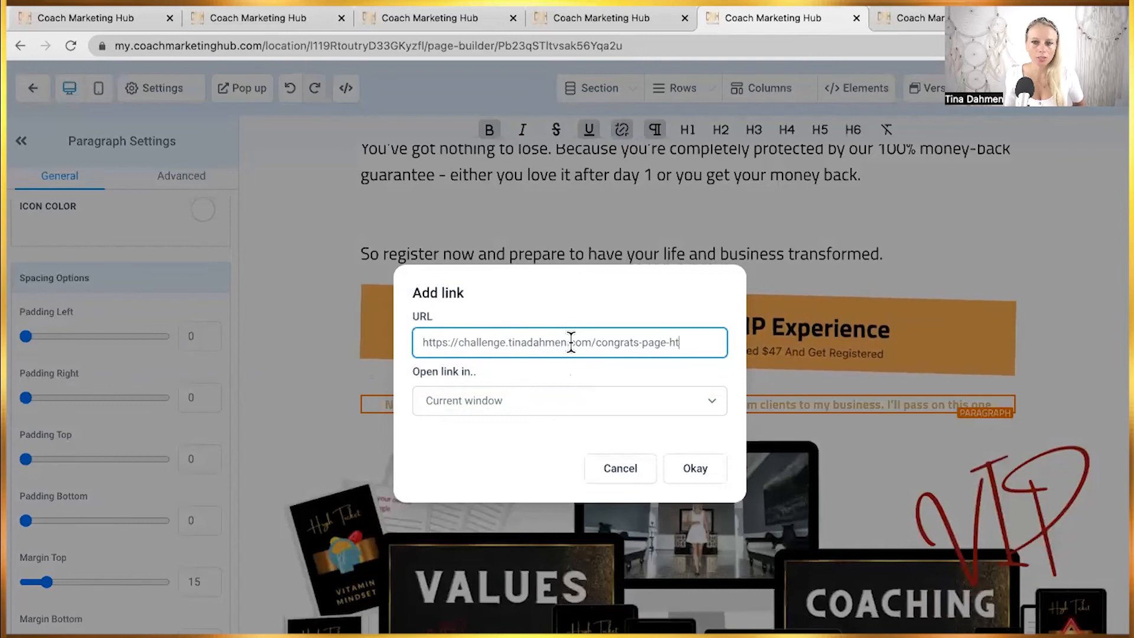
click(458, 20)
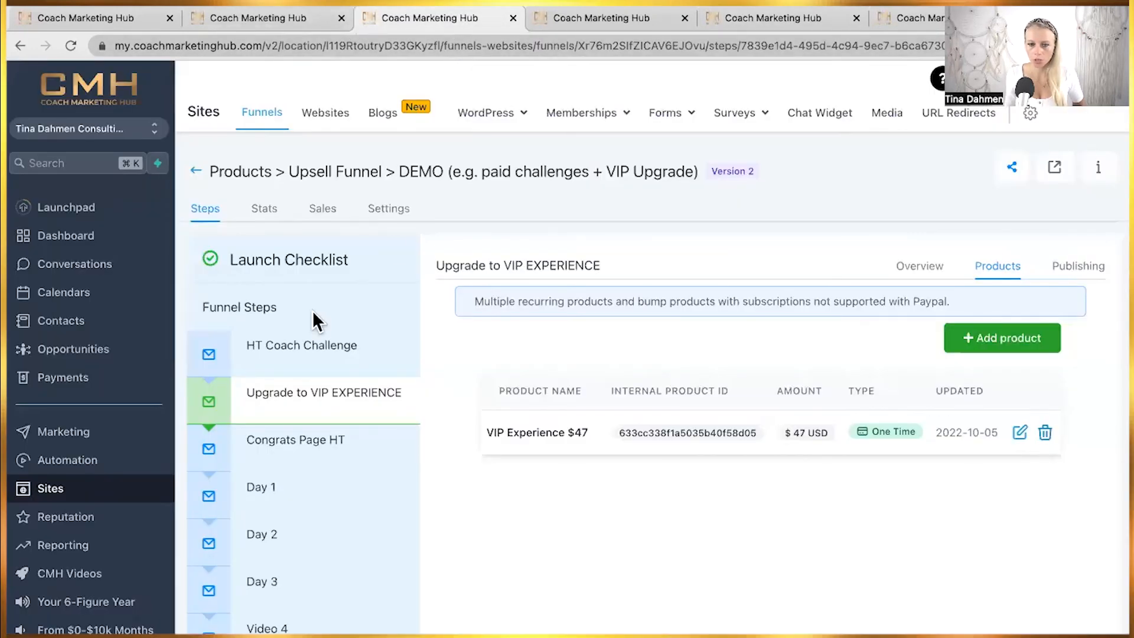
click(306, 456)
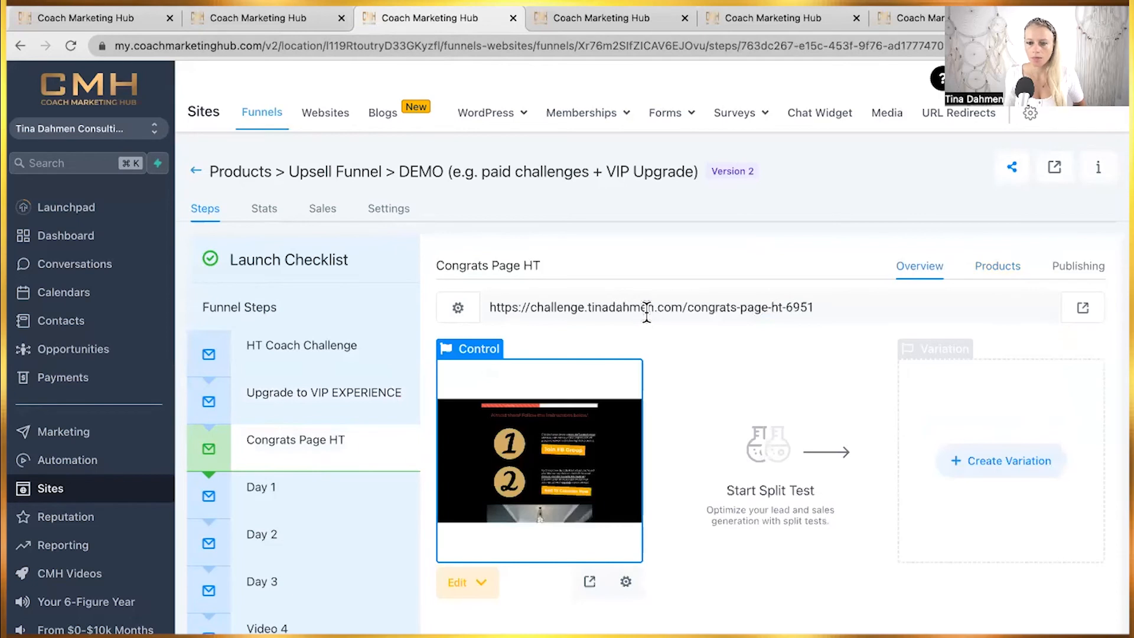
click(647, 307)
triple_click(630, 304)
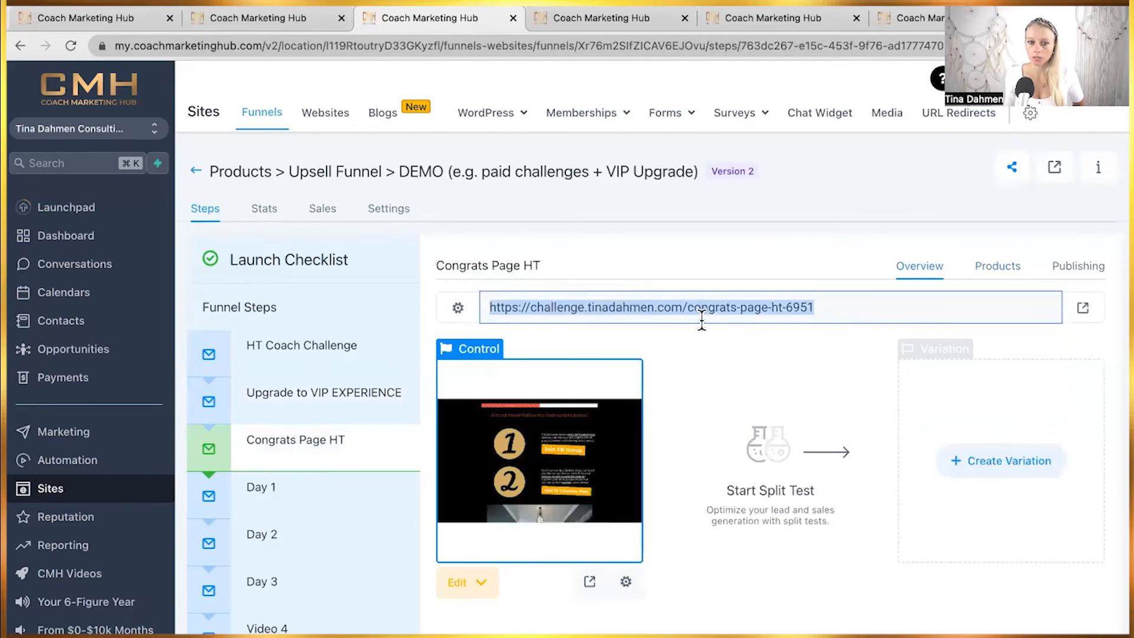
Check the domain choices in the funnel settings and keep the challenge subdomain selected.
click(398, 218)
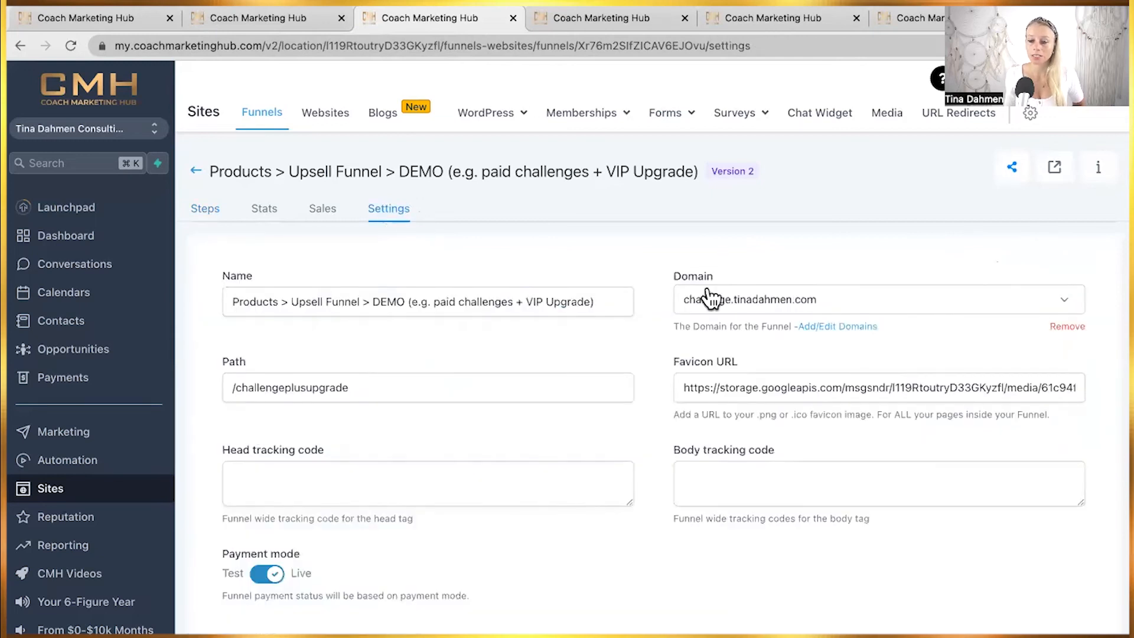
click(804, 305)
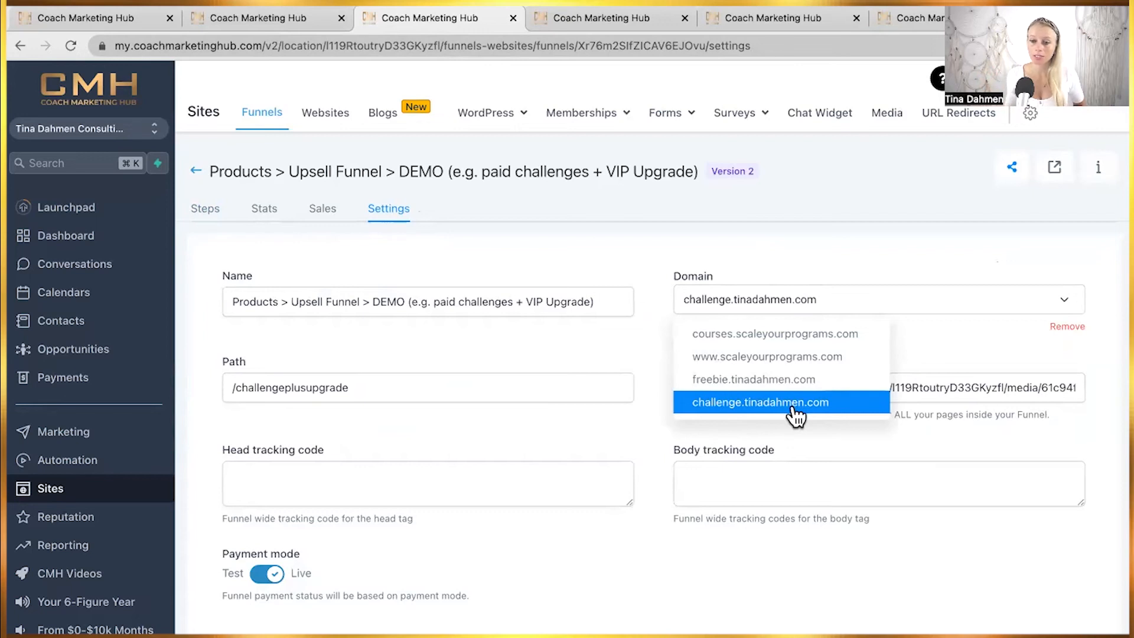
click(819, 420)
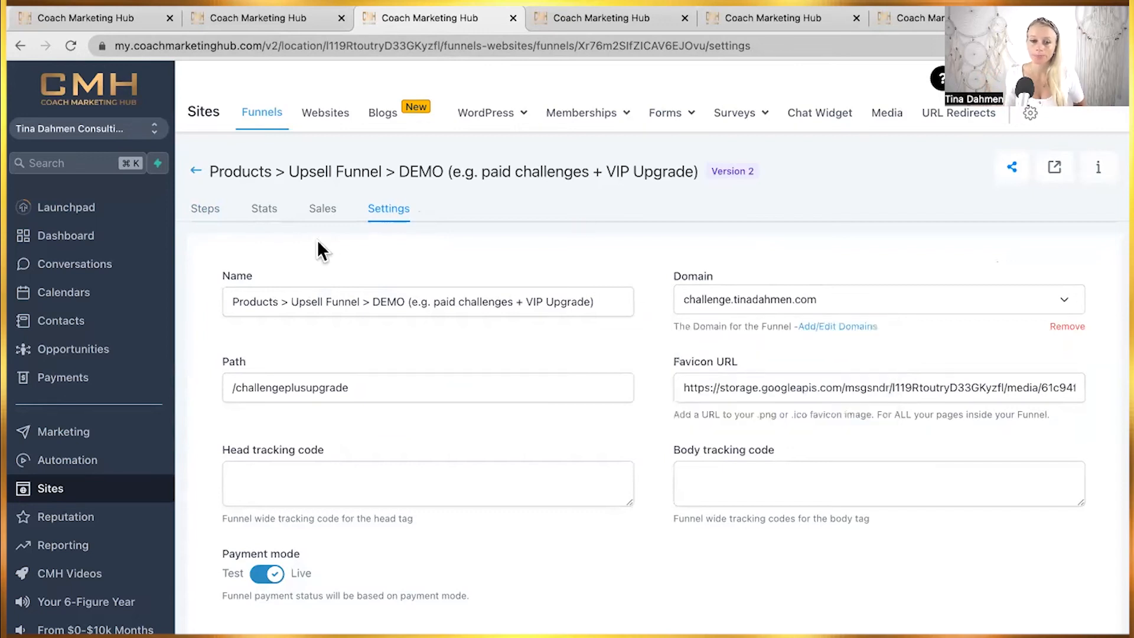
Select the Congrats Page HT step's URL again and return to the VIP upsell page editor.
click(207, 212)
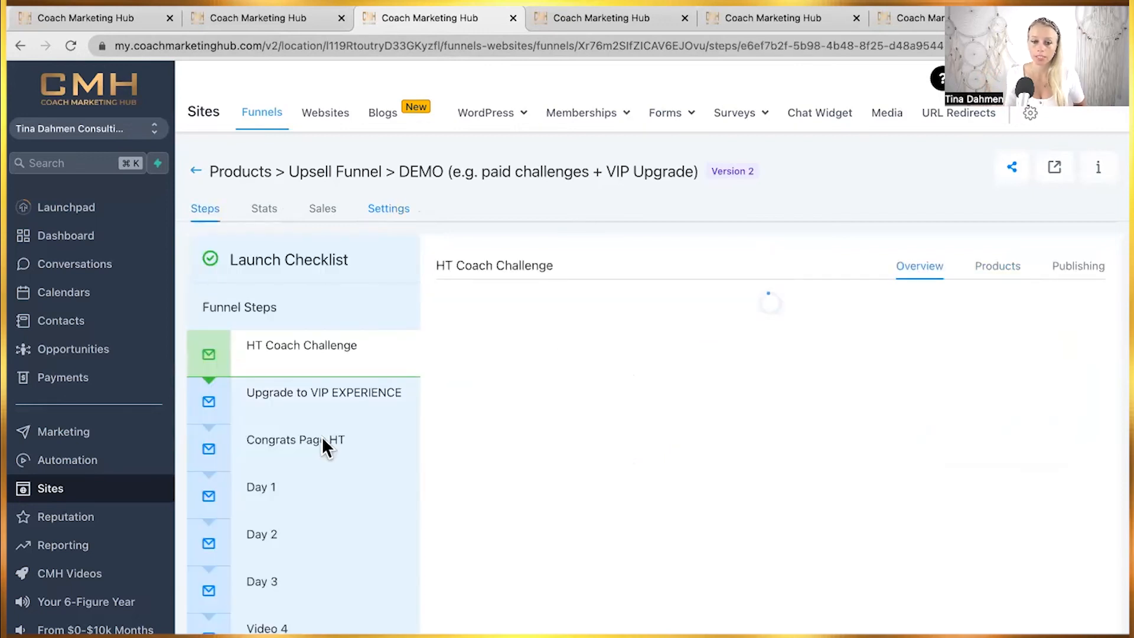
click(296, 456)
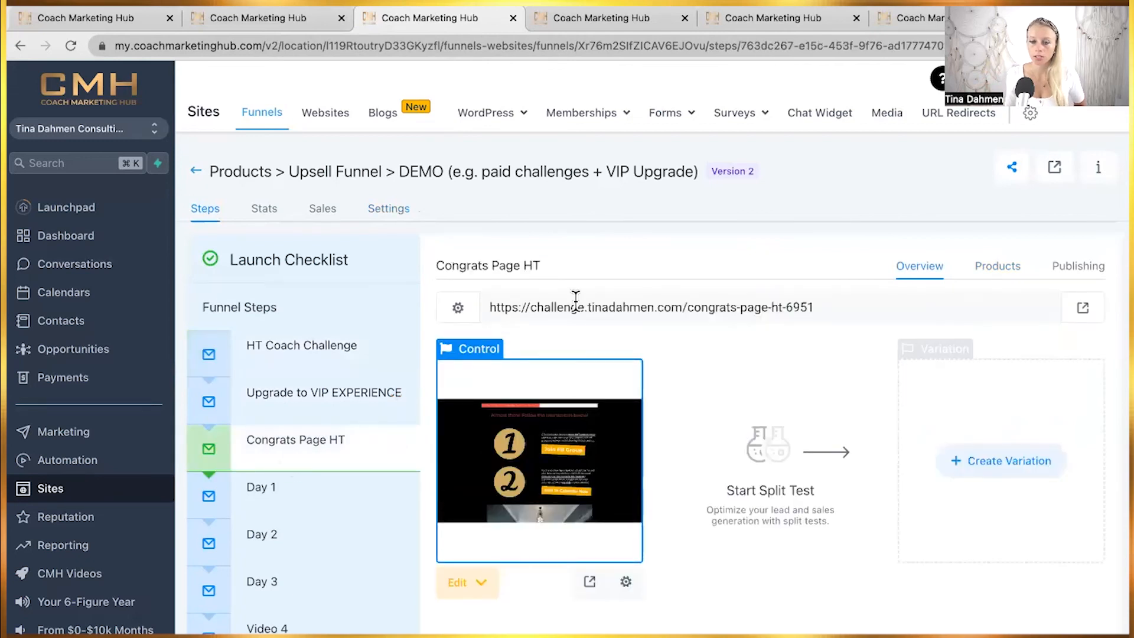
triple_click(576, 302)
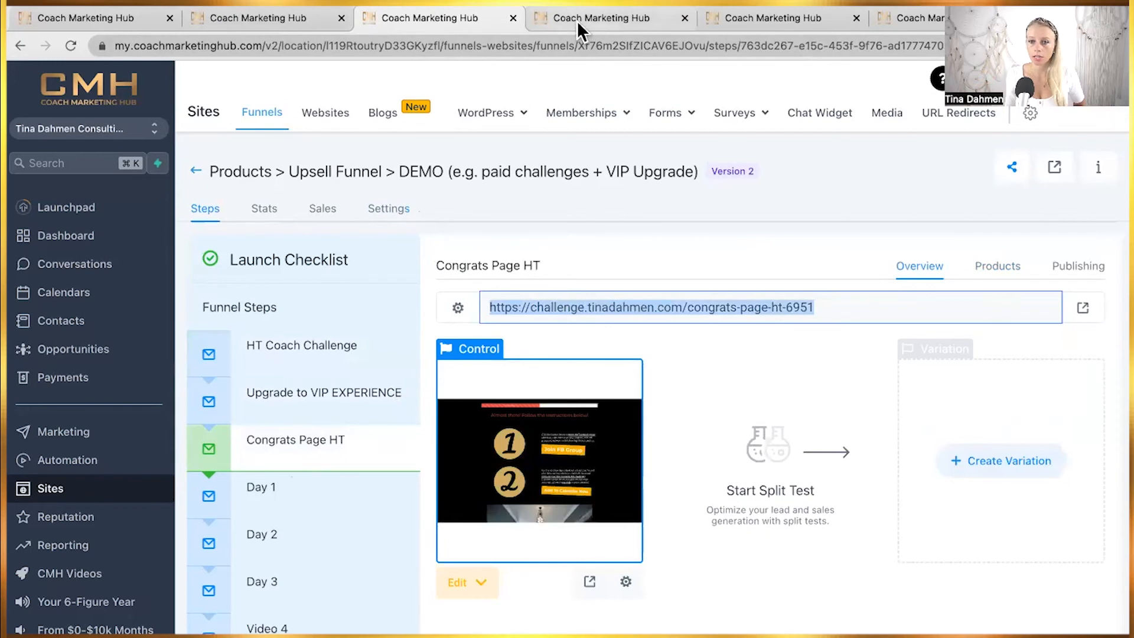
click(576, 20)
click(774, 19)
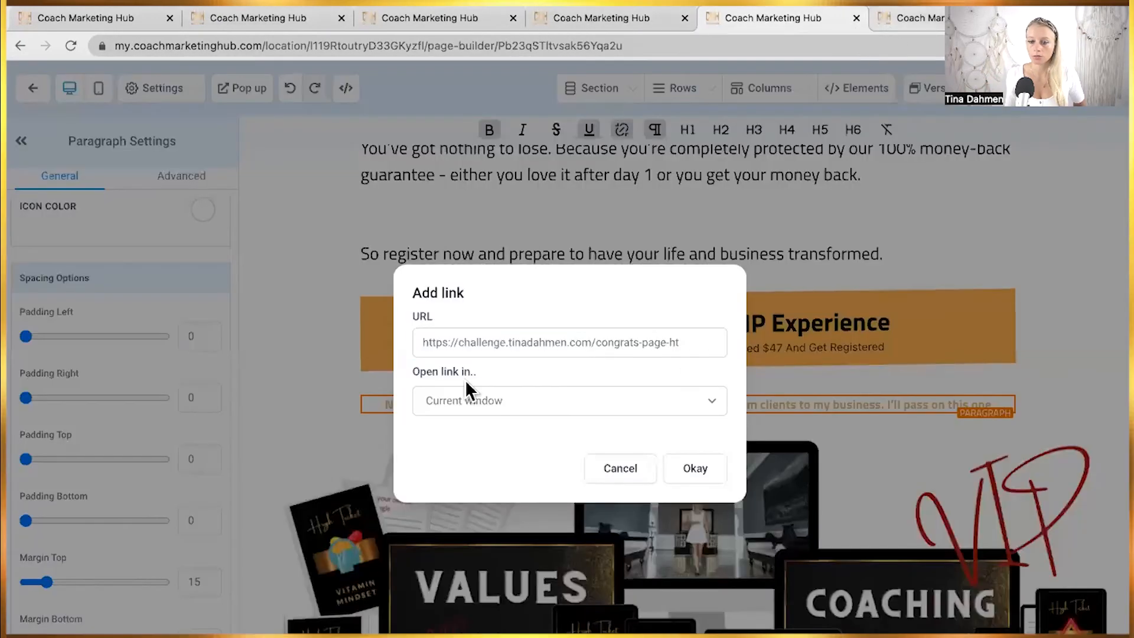
Reopen the No Thanks paragraph's link and keep the congrats-page-ht URL opening in the current window.
click(620, 470)
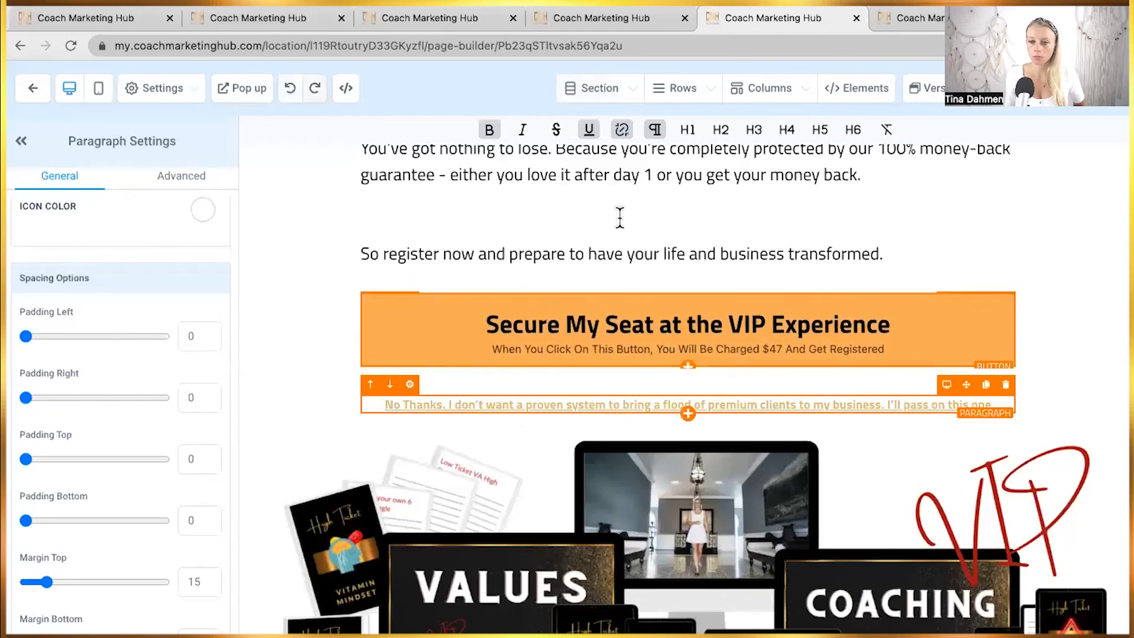
click(621, 130)
click(621, 129)
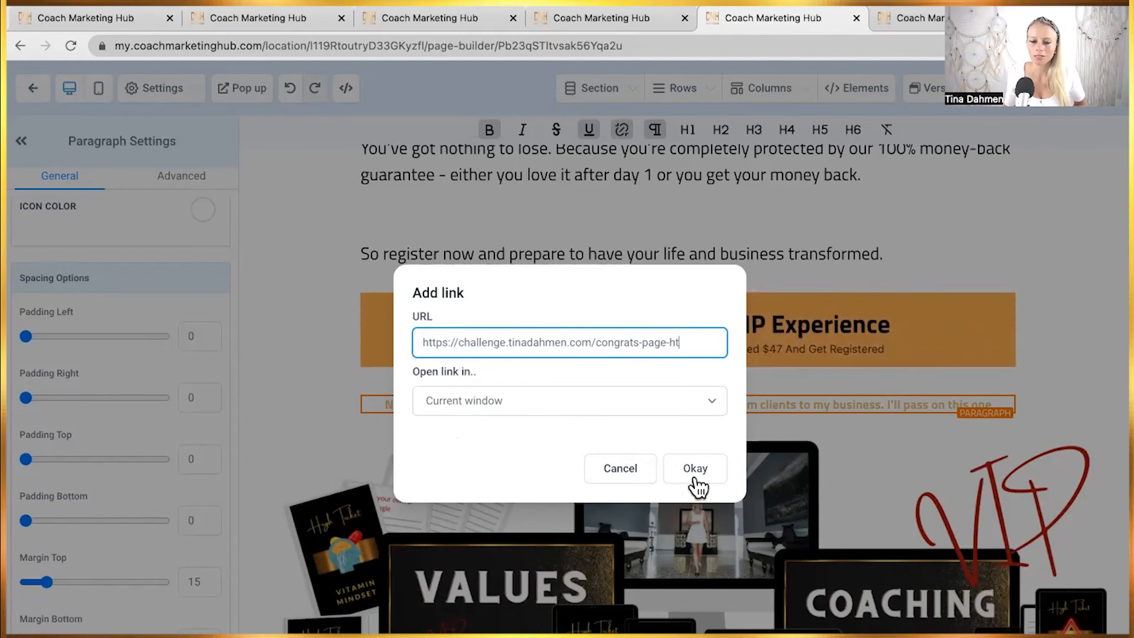
click(666, 505)
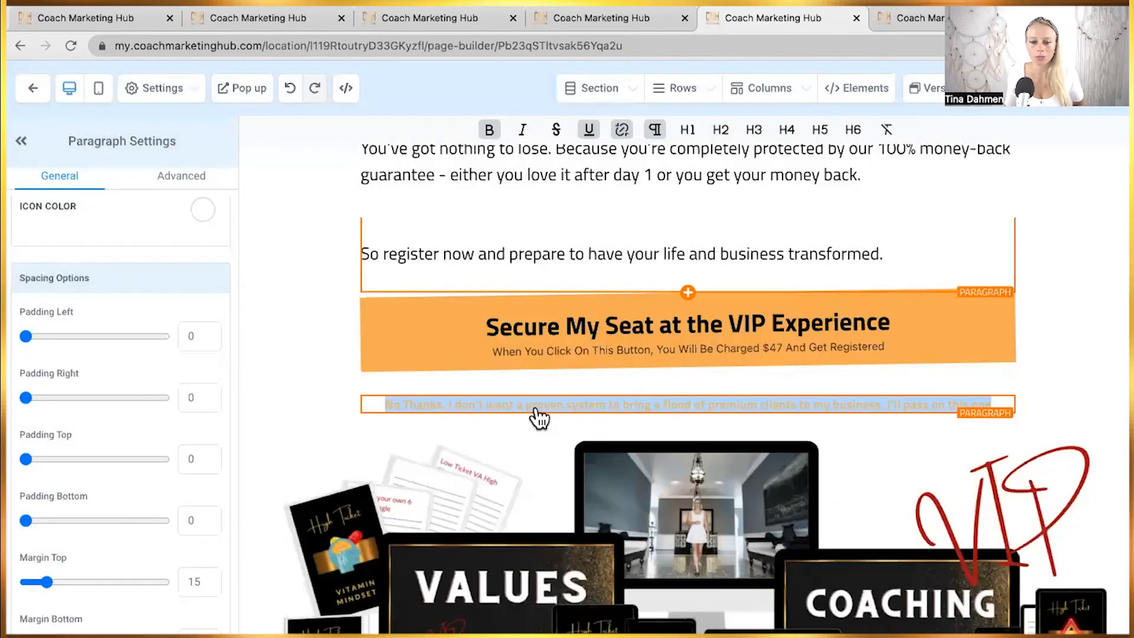
Switch to the congrats page editor and review its numbered instructions, Join FB Group button and Add To Calendar Now button.
click(894, 20)
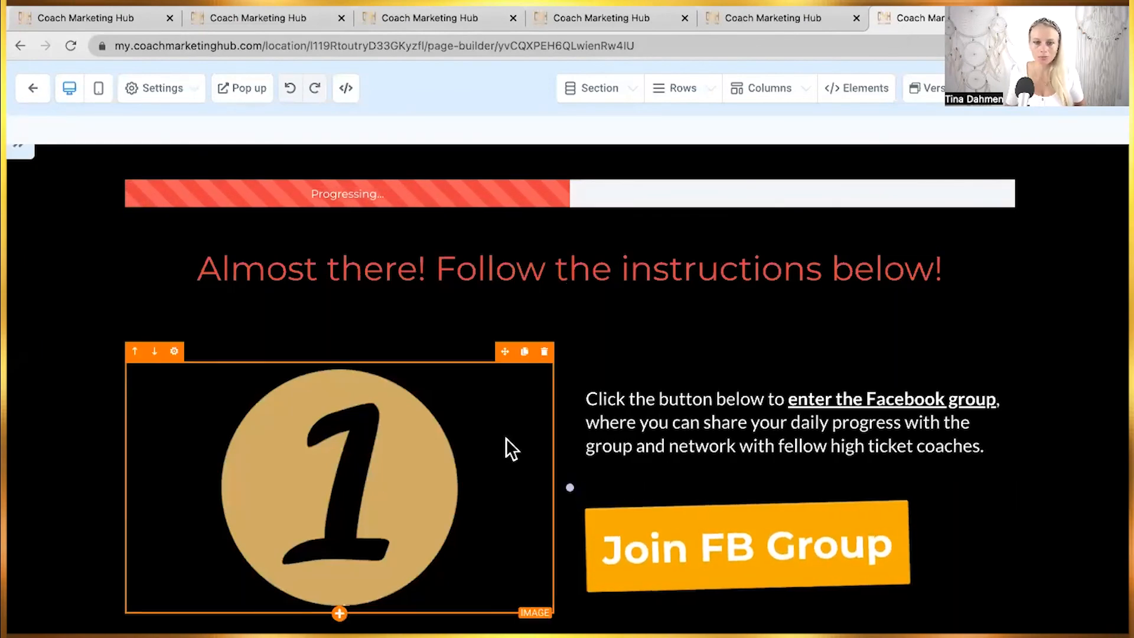
scroll(703, 496, down, 7)
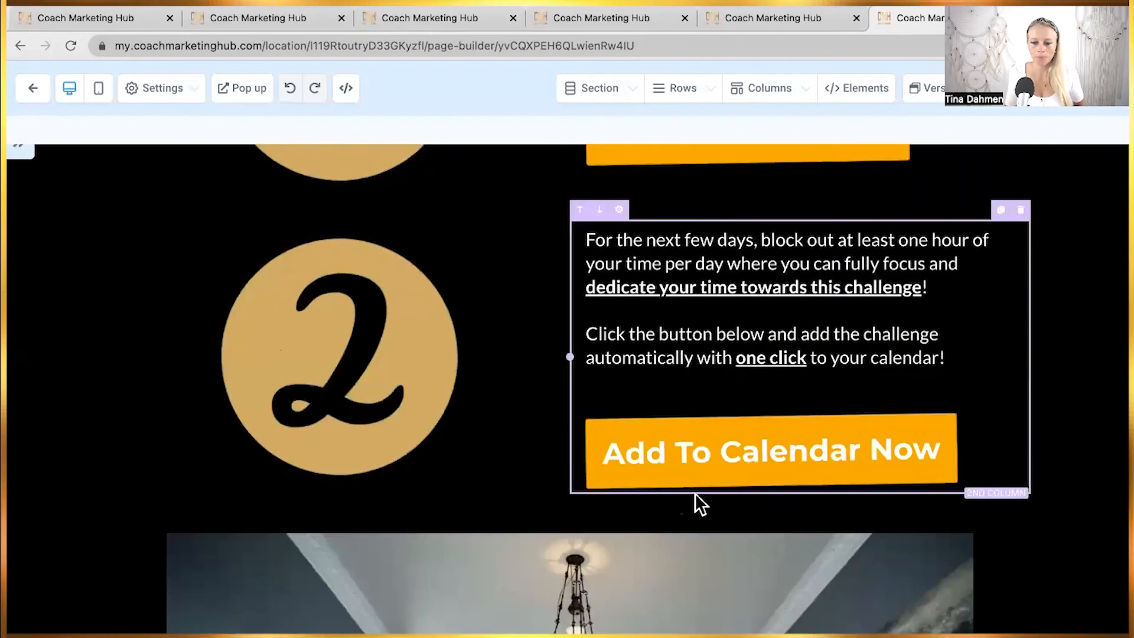
scroll(732, 522, down, 6)
scroll(731, 524, up, 14)
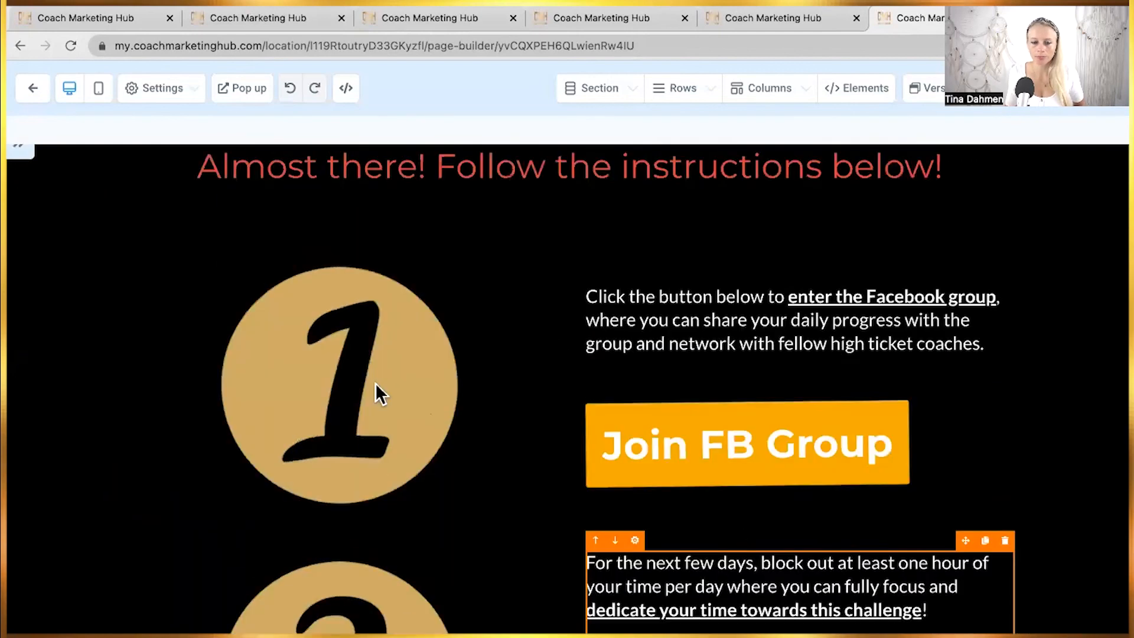
Select the progress bar above the Almost there headline and insert a one-column row beneath it.
click(380, 193)
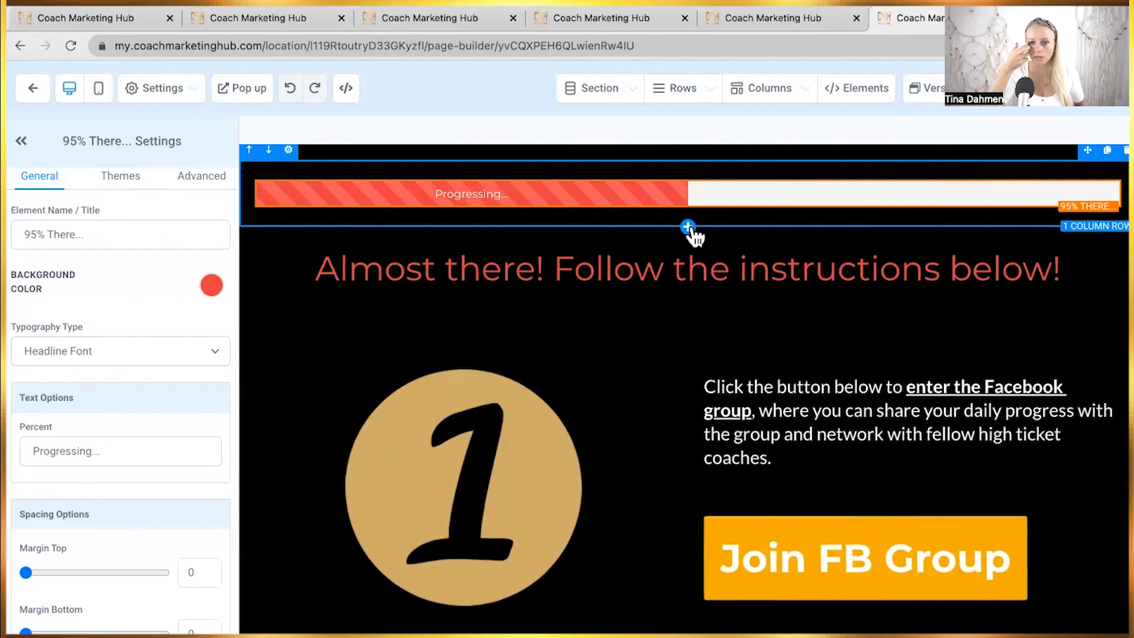
click(688, 227)
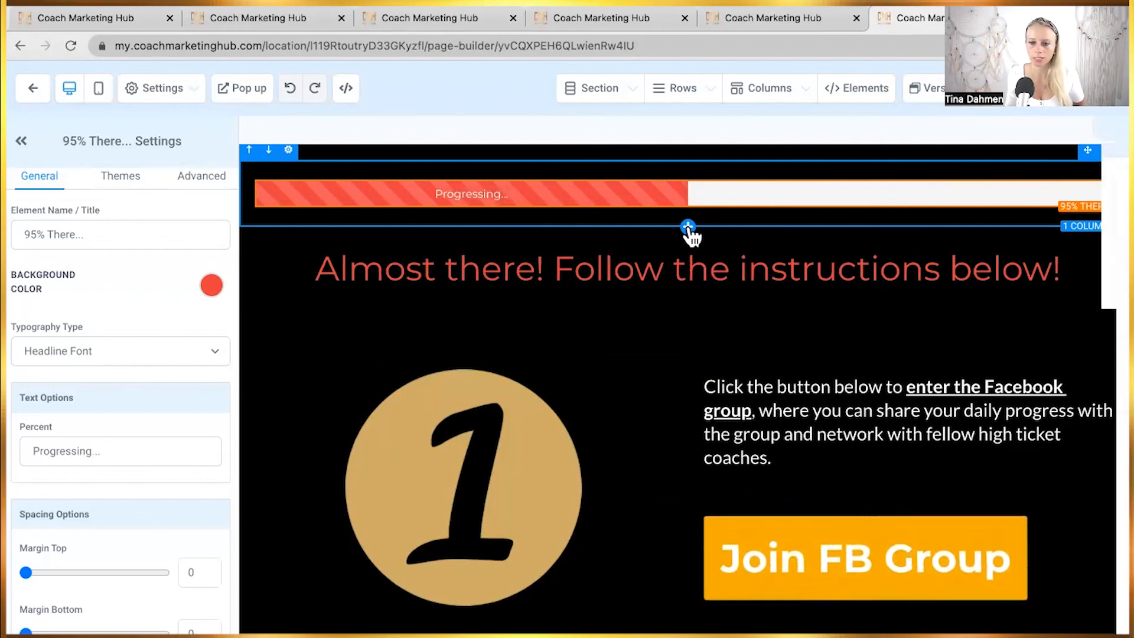
click(937, 206)
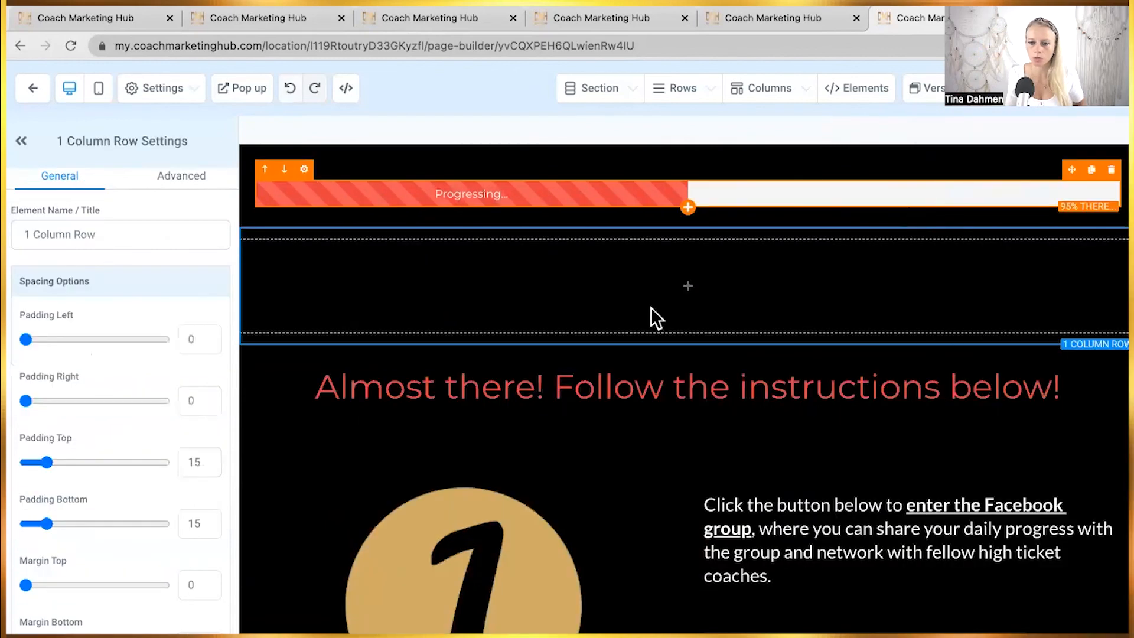
Insert a Progress Bar element into the empty one-column row above the Almost there headline.
click(699, 290)
scroll(893, 360, down, 3)
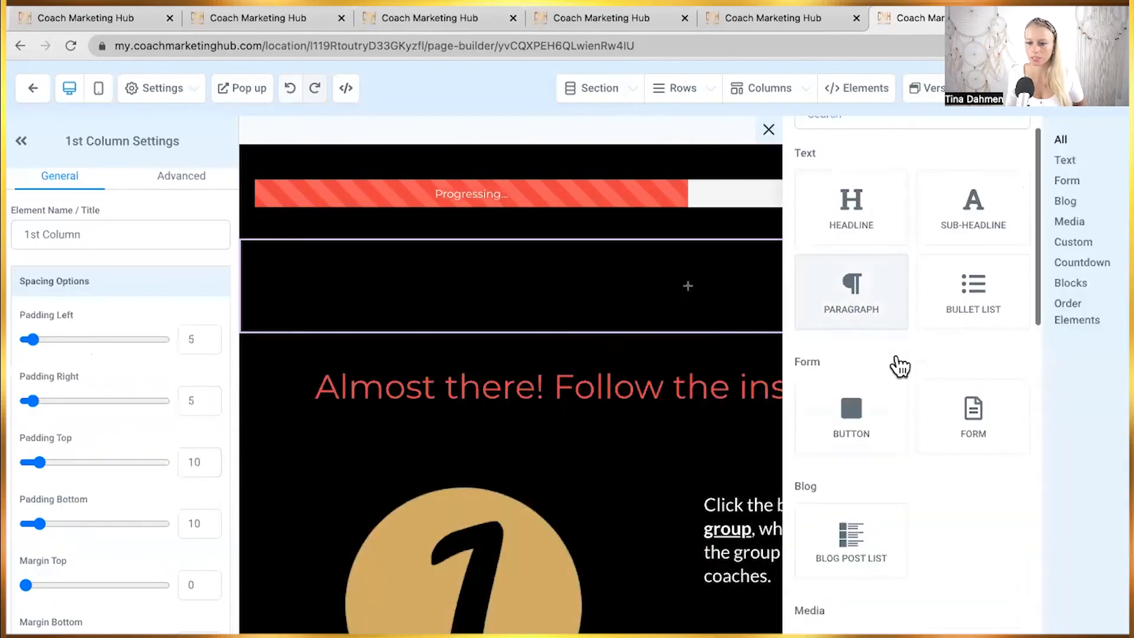
scroll(939, 426, down, 7)
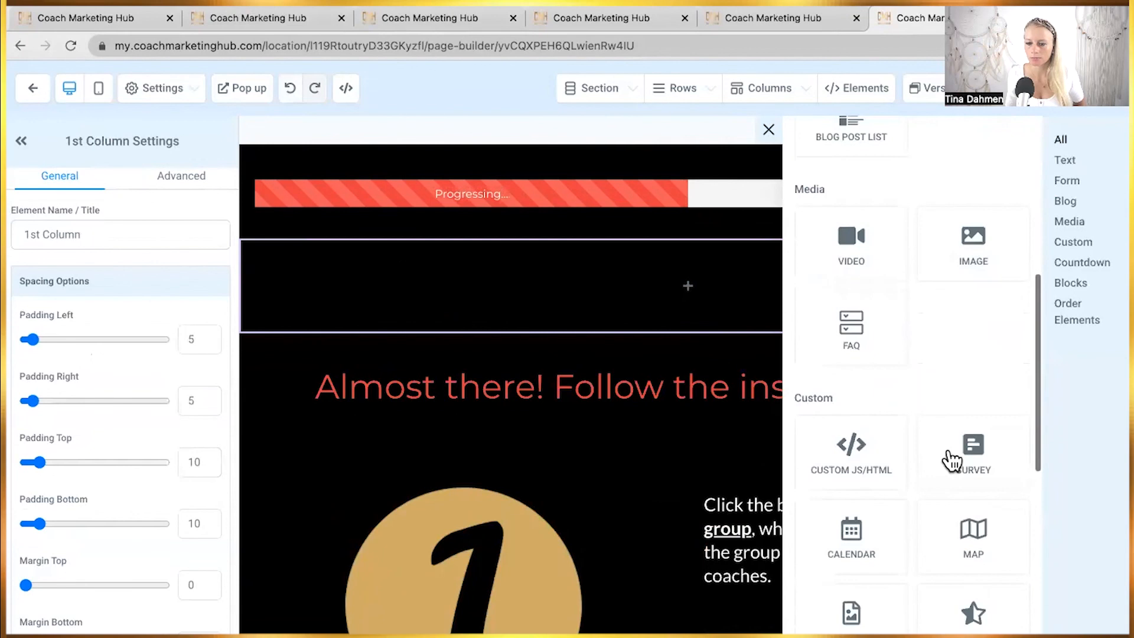
scroll(911, 520, down, 8)
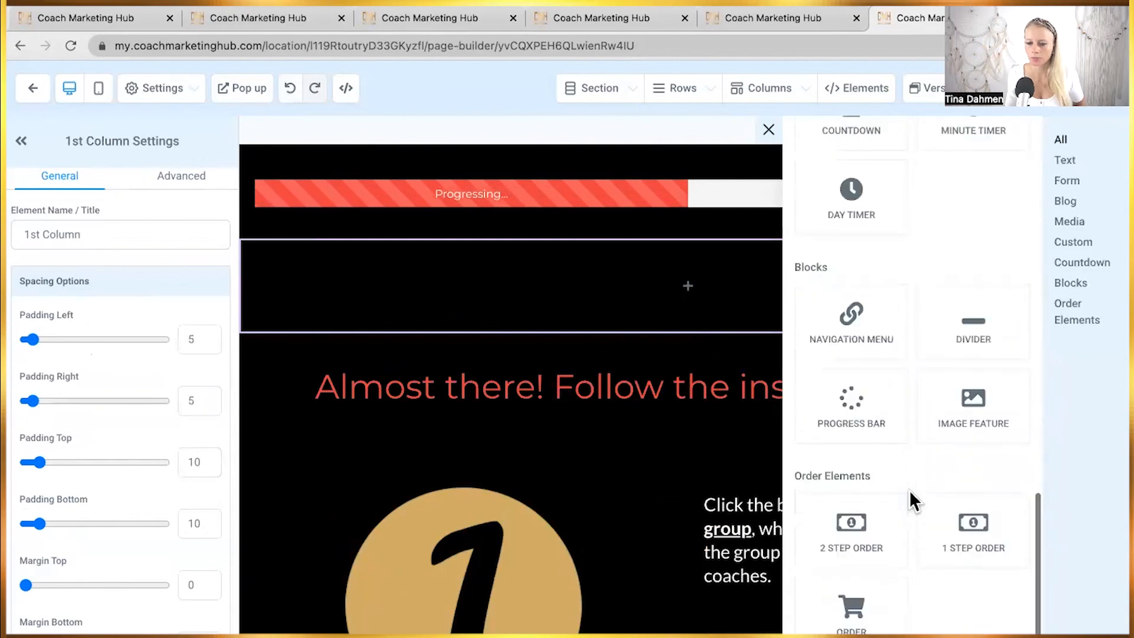
click(858, 414)
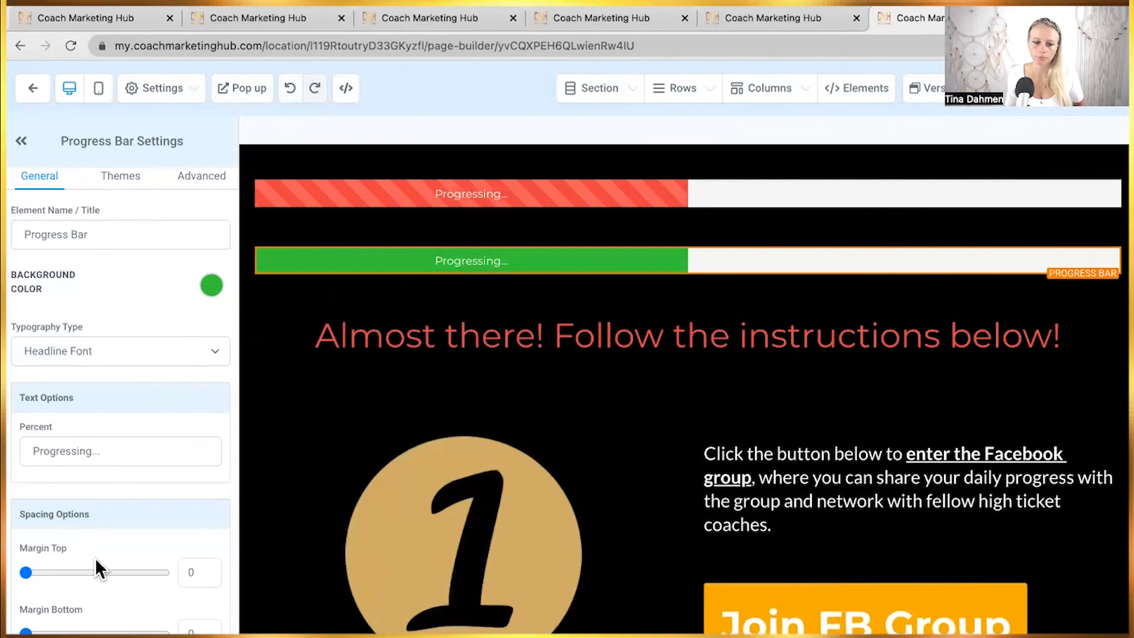
Try red and light purple as the new progress bar's background color.
click(210, 286)
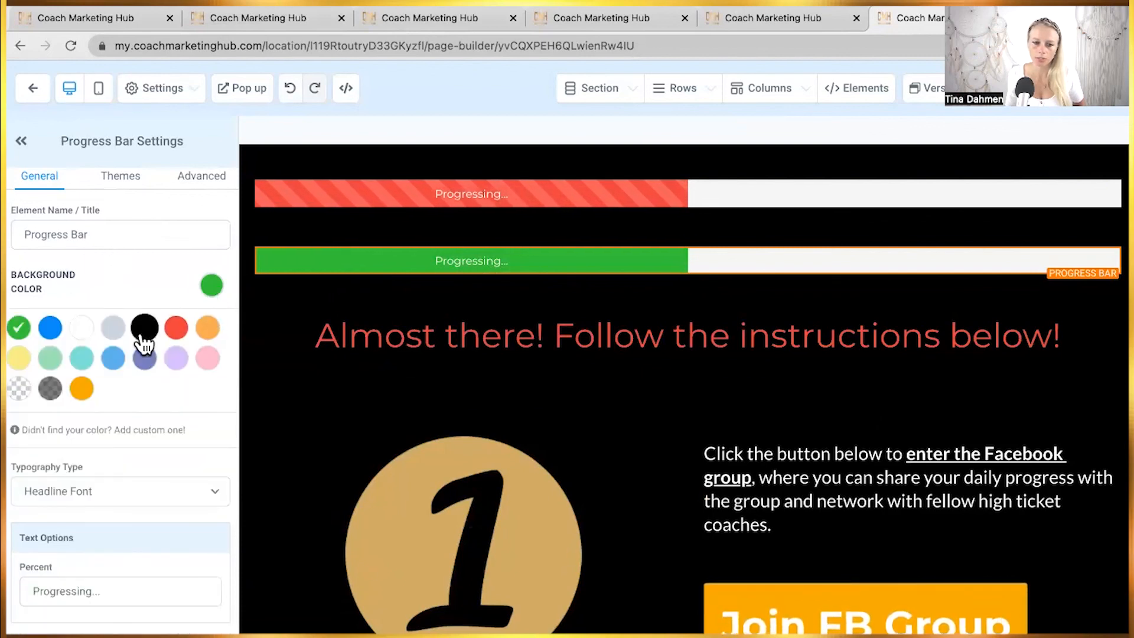
click(173, 331)
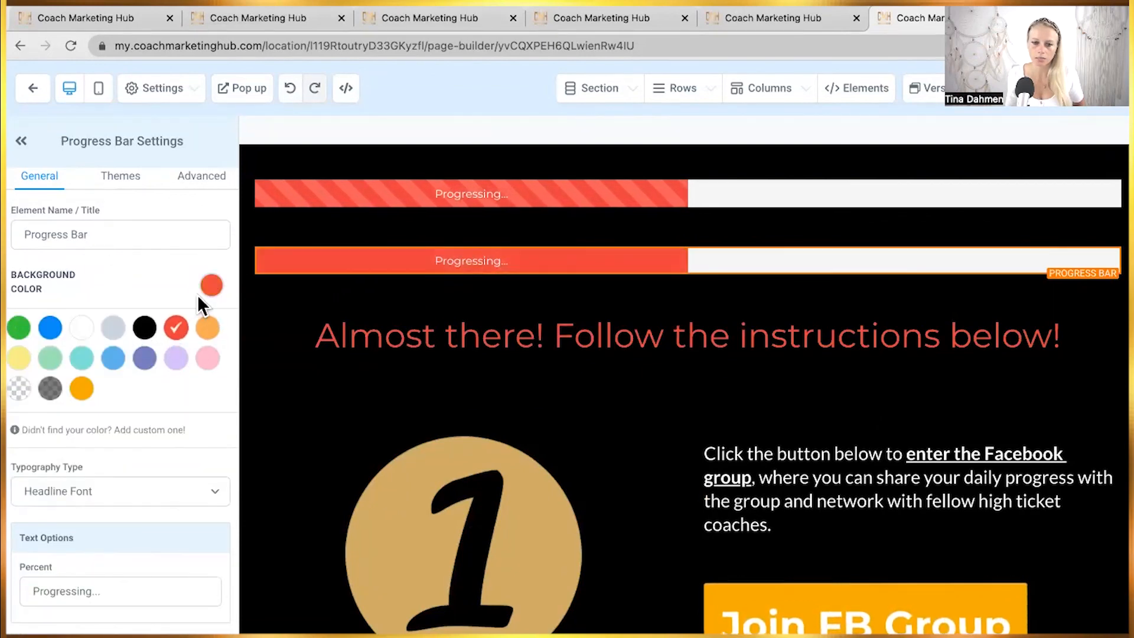
click(178, 358)
Try the teal-to-pink gradient theme on the new progress bar, and delete the bar from its row.
click(203, 177)
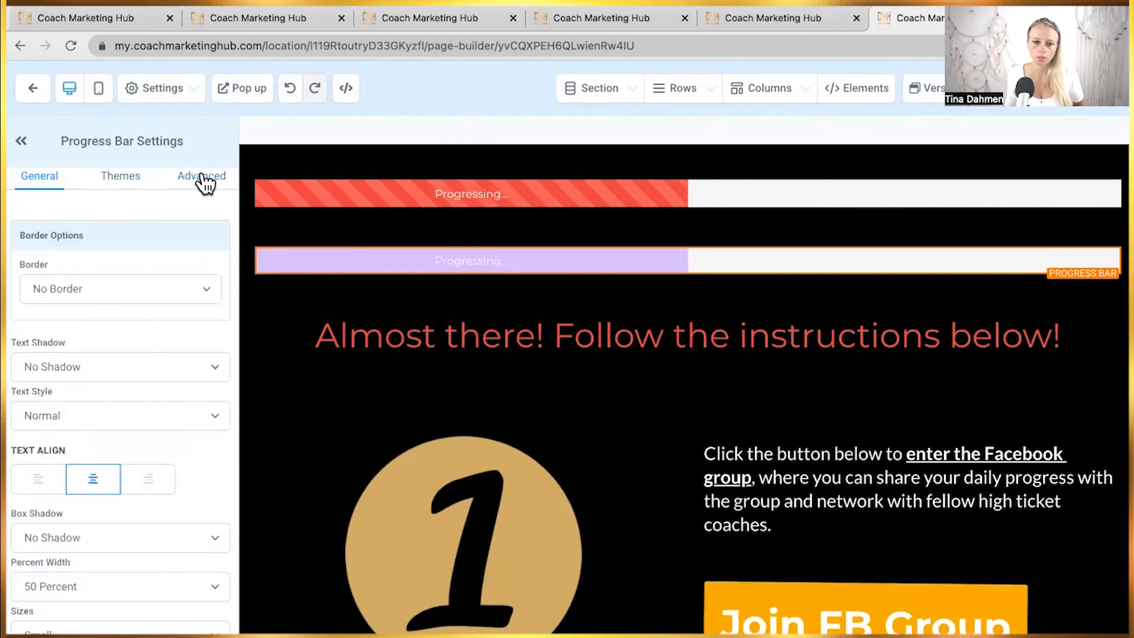
click(127, 179)
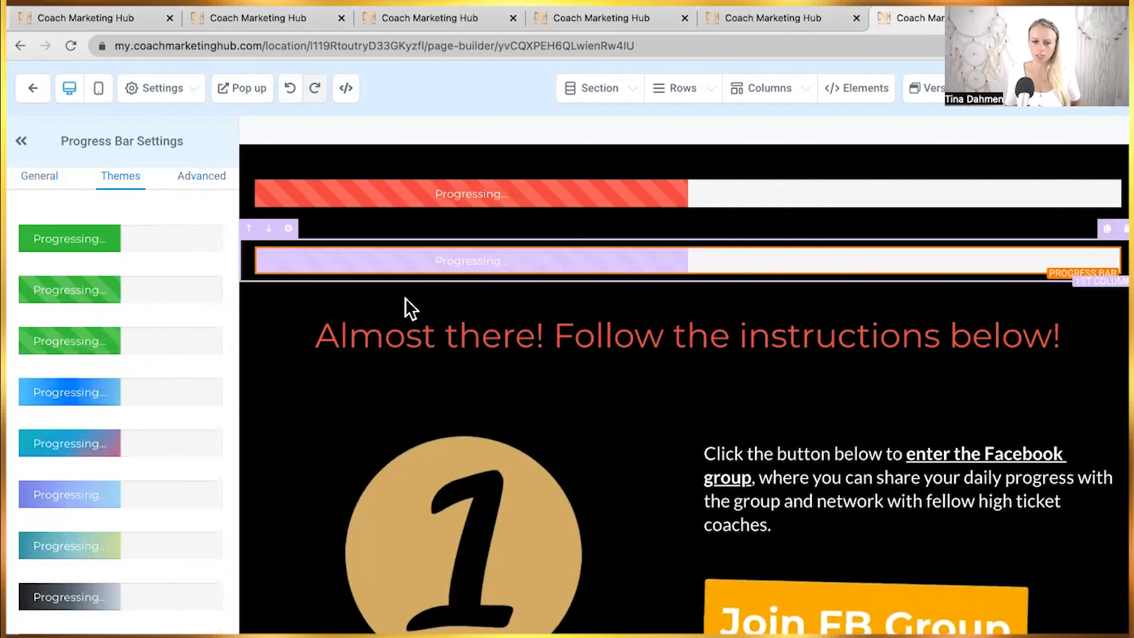
click(118, 444)
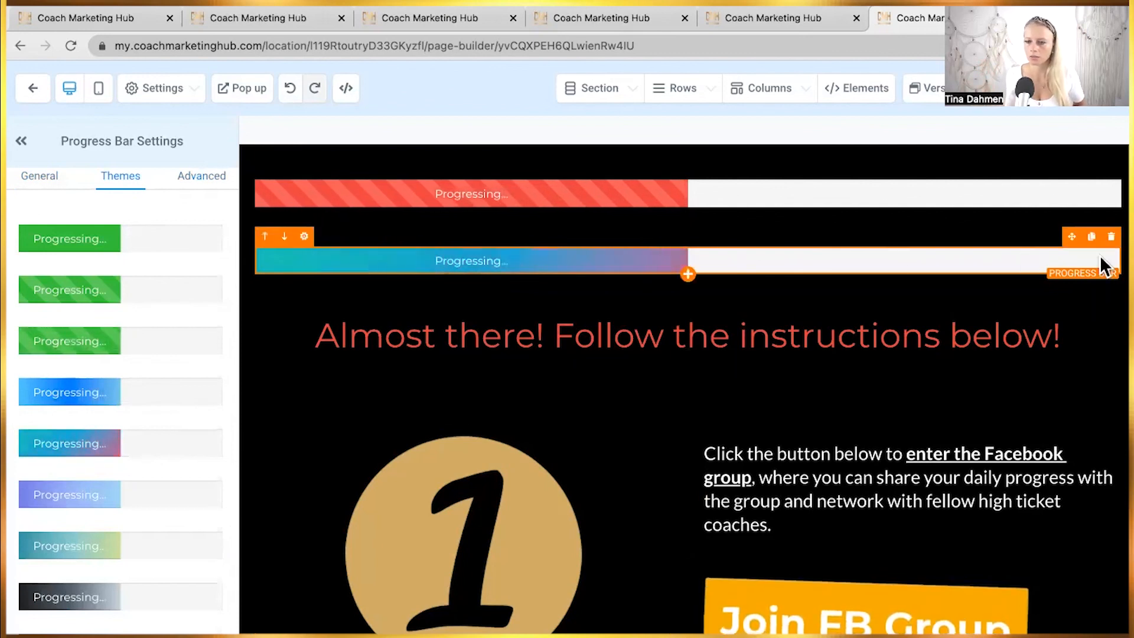
click(1111, 238)
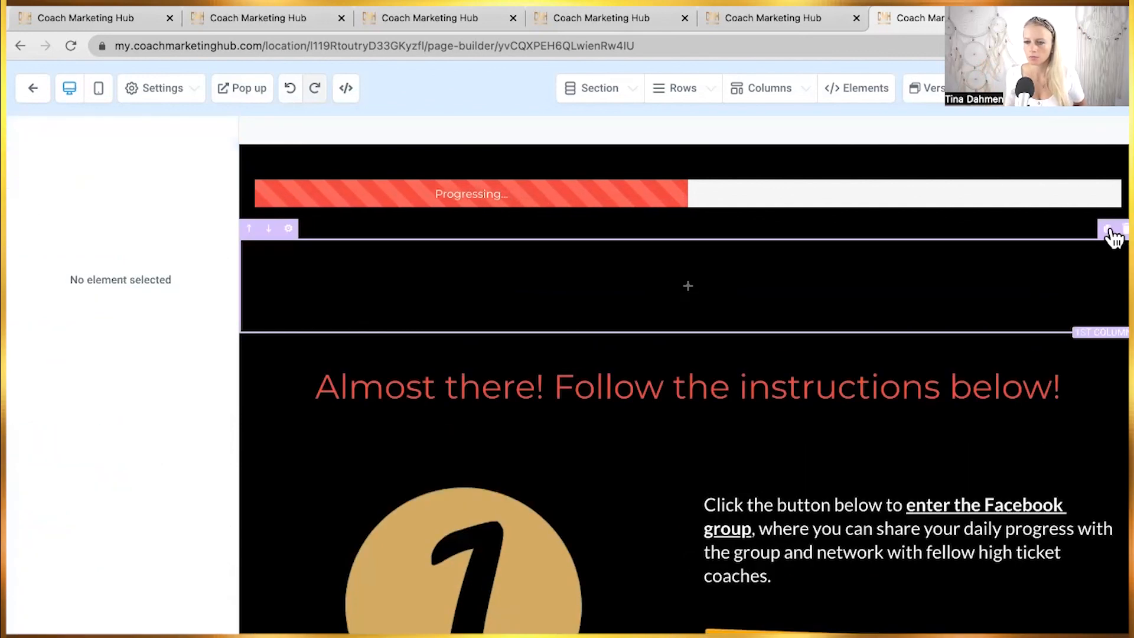
Select the Join FB Group button and examine the available button themes.
scroll(853, 347, down, 3)
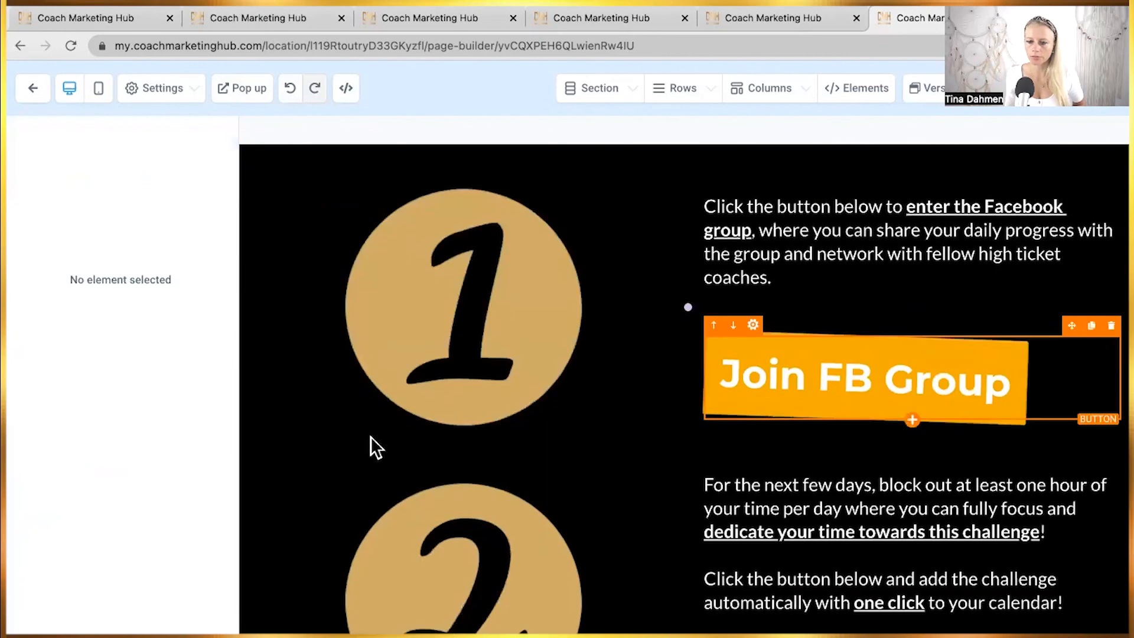
click(848, 390)
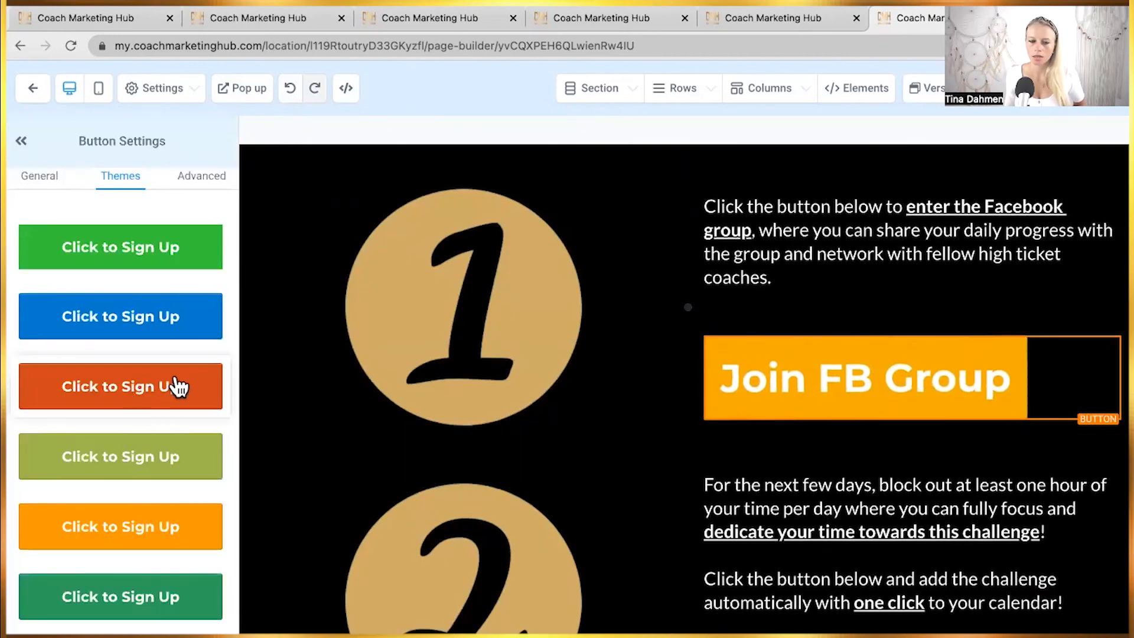
scroll(197, 593, down, 8)
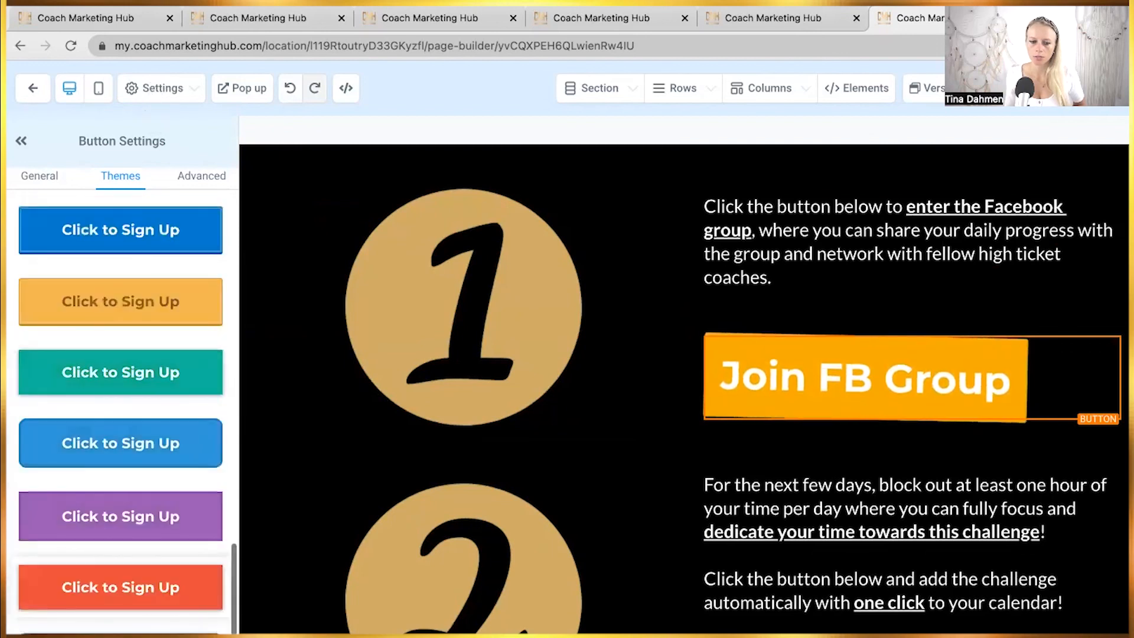
scroll(98, 445, up, 10)
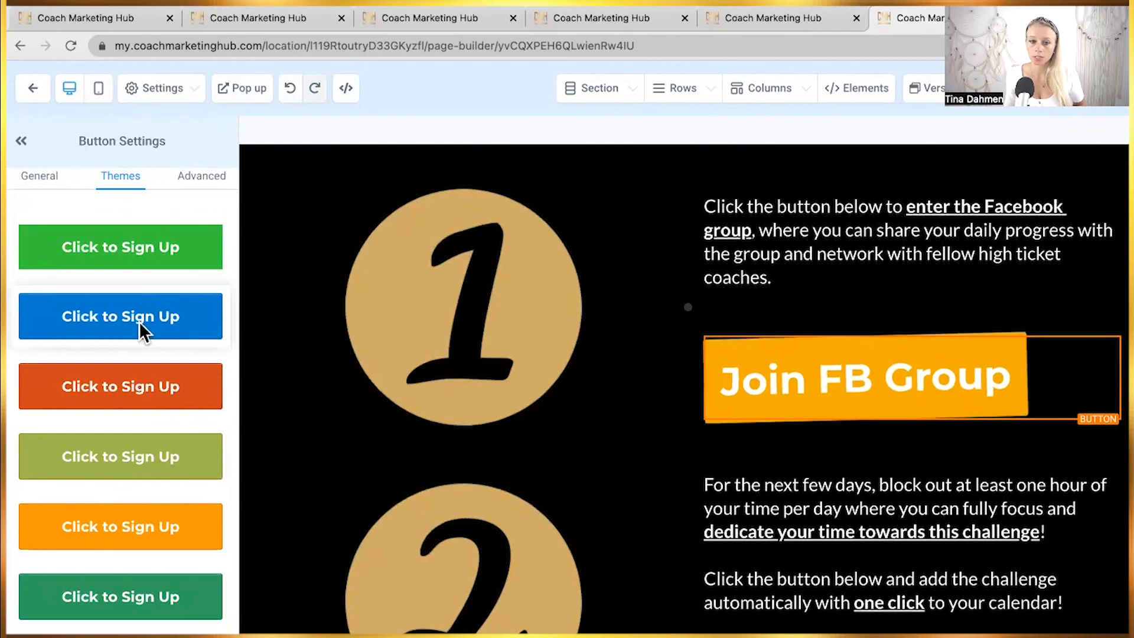
Examine the link type and website address set in the Join FB Group button's general settings.
click(39, 177)
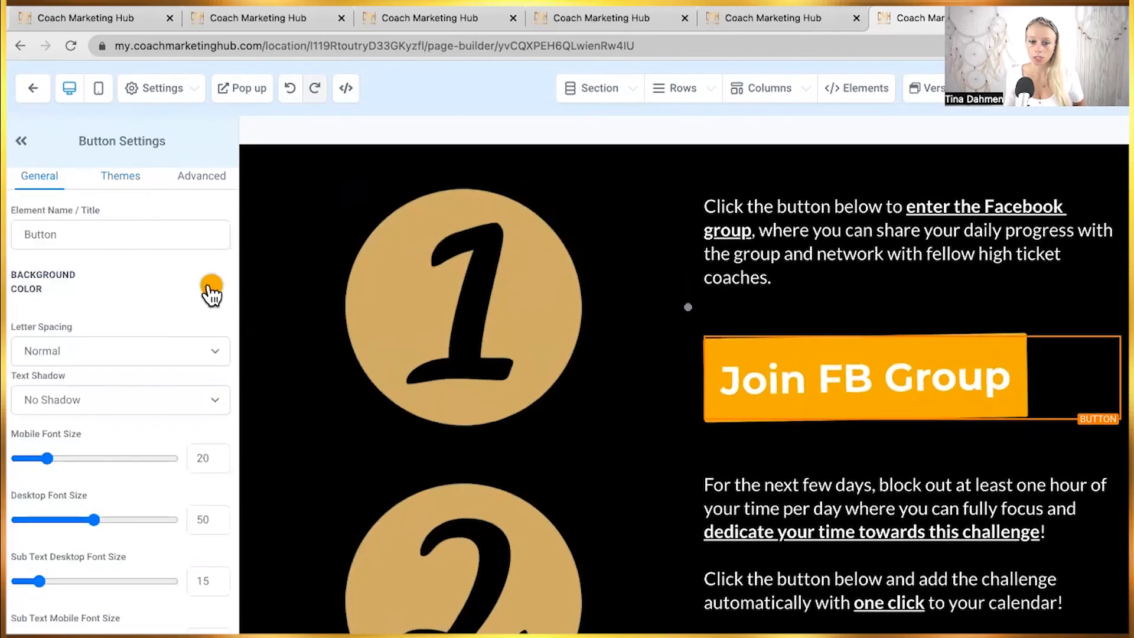
scroll(190, 548, down, 10)
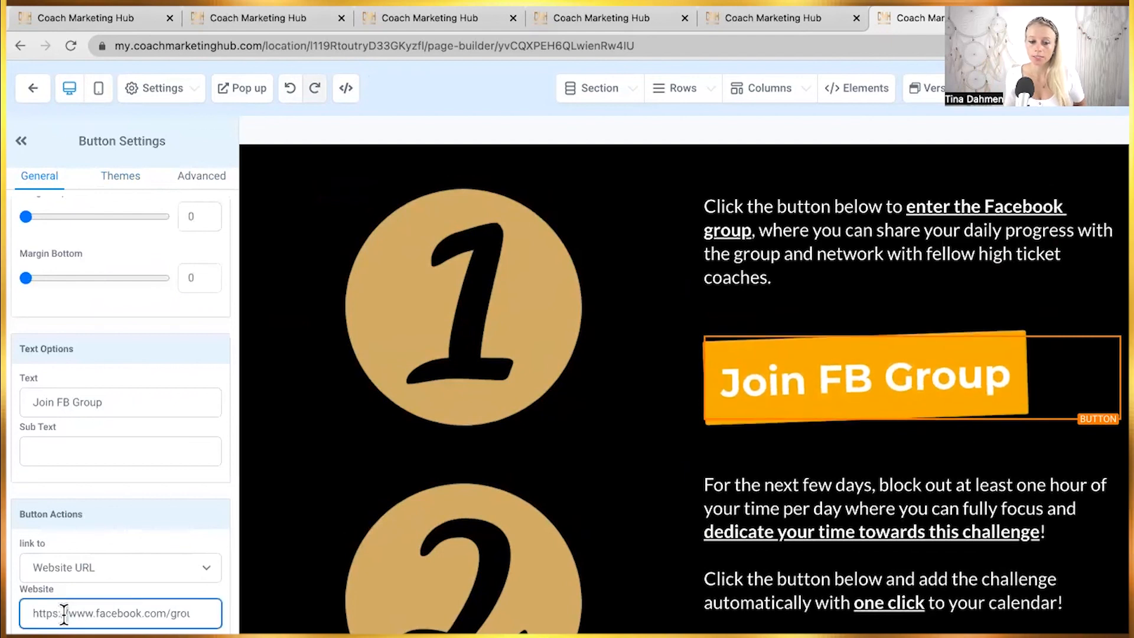
click(84, 564)
click(72, 567)
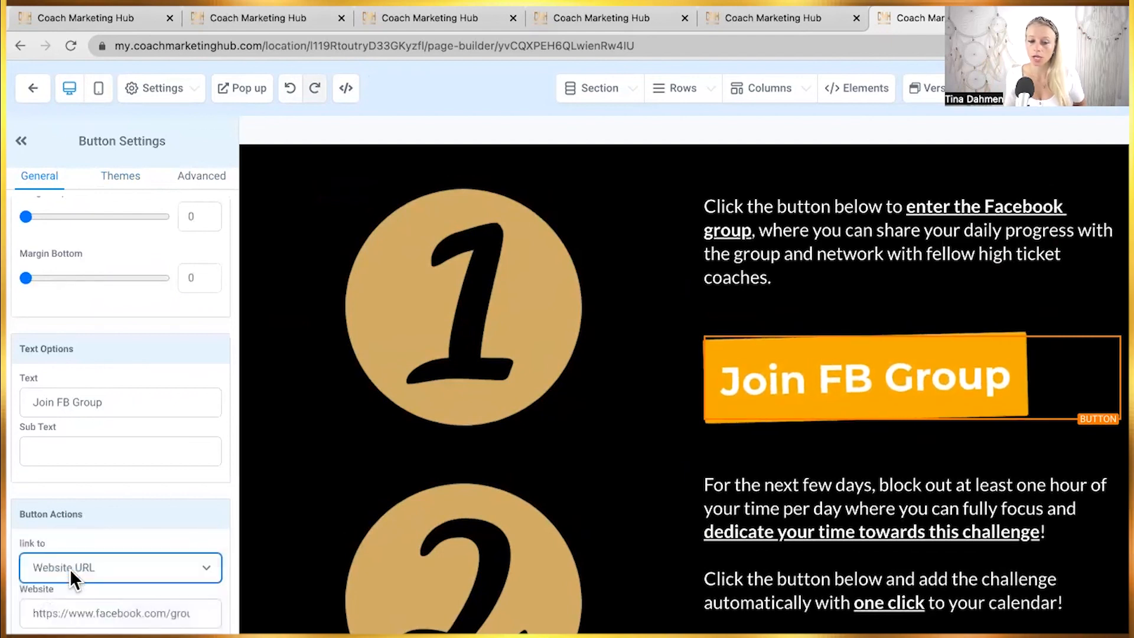
triple_click(66, 612)
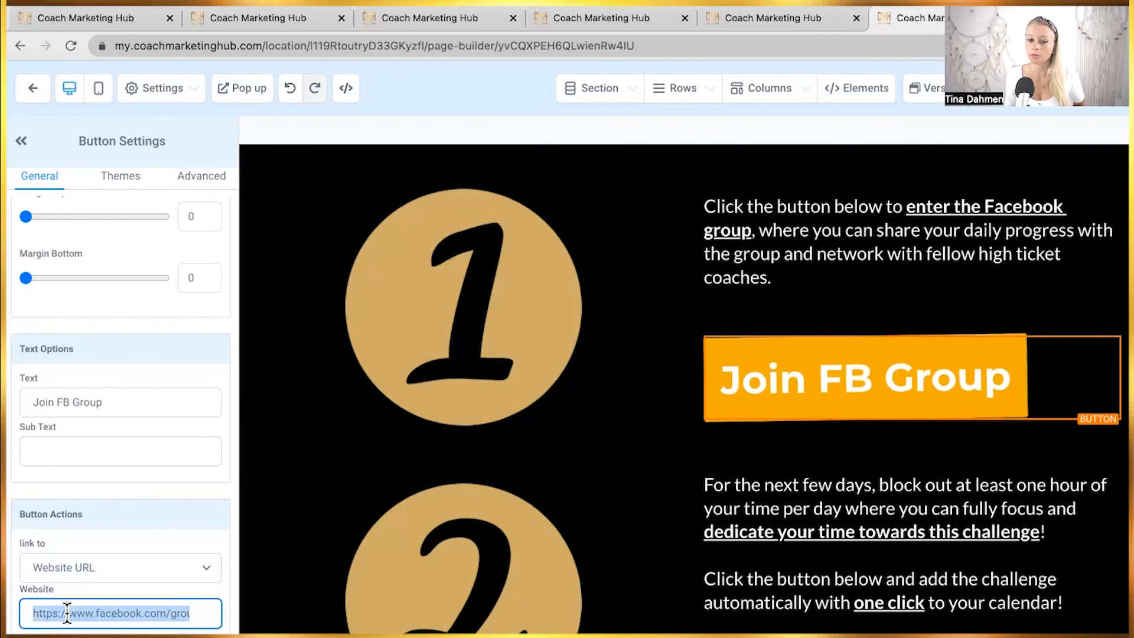
click(136, 589)
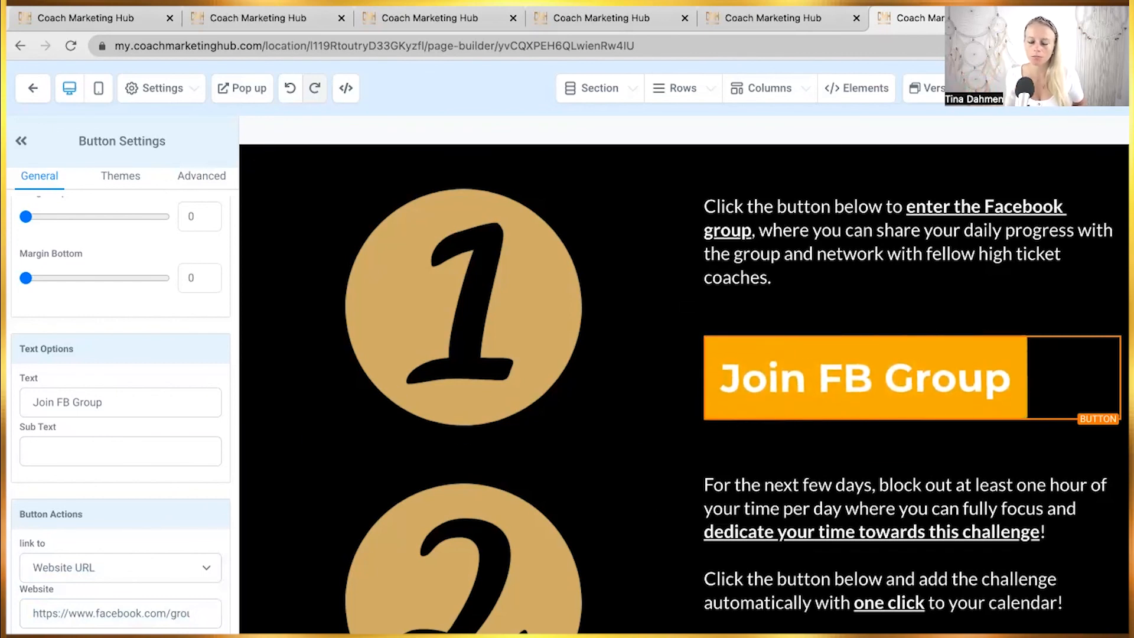
Check the Add To Calendar Now button's link settings and review the rest of the congrats page.
scroll(623, 568, down, 3)
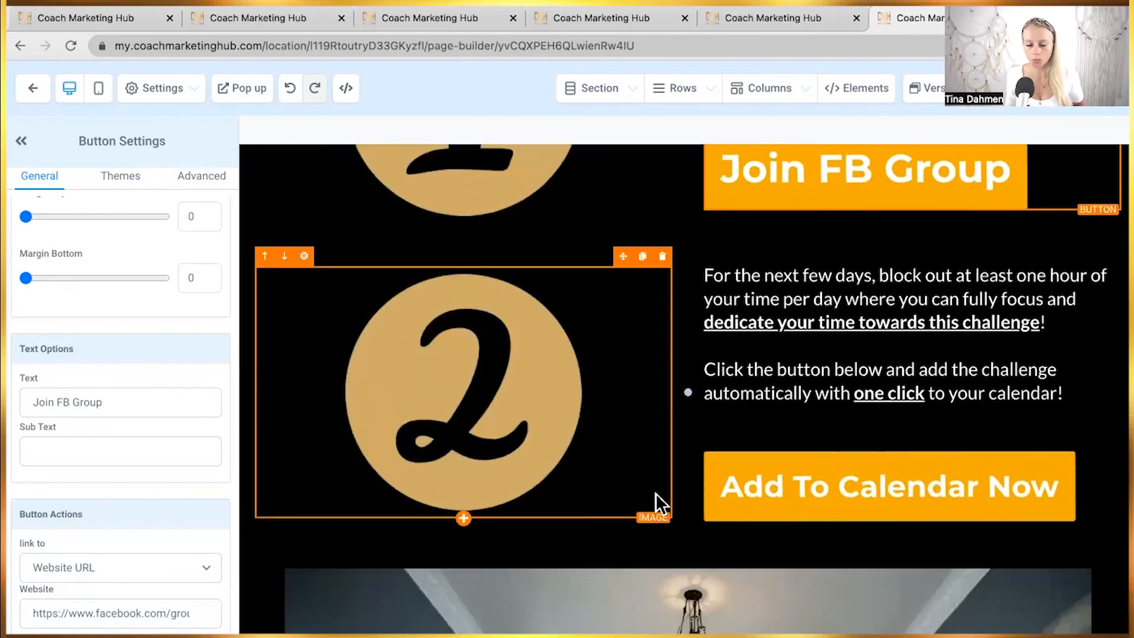
click(815, 485)
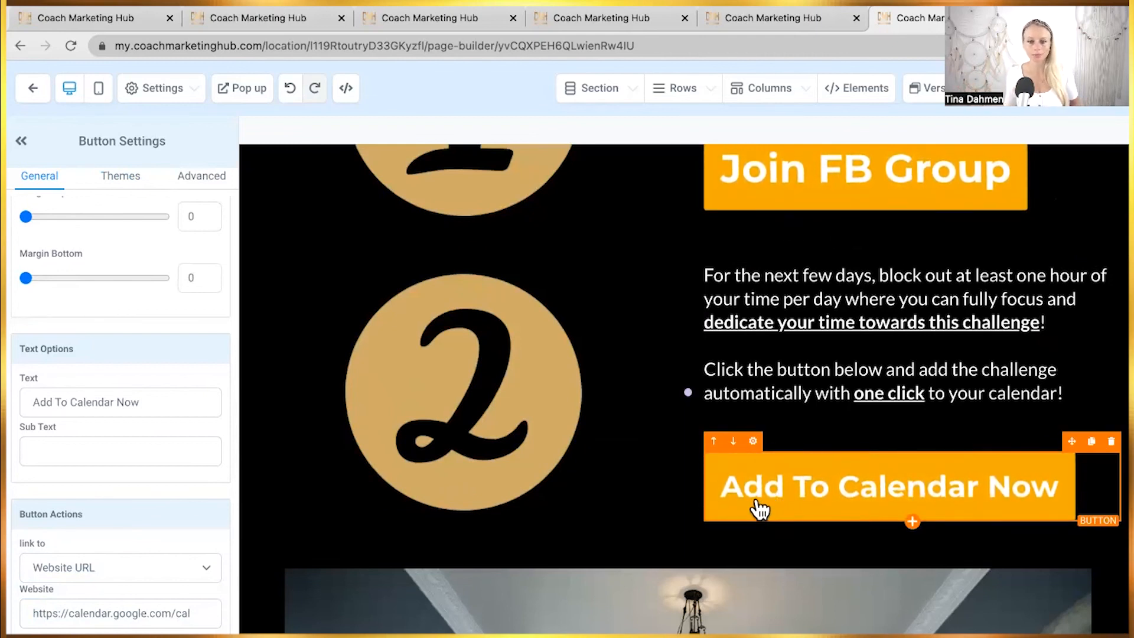
scroll(564, 535, down, 7)
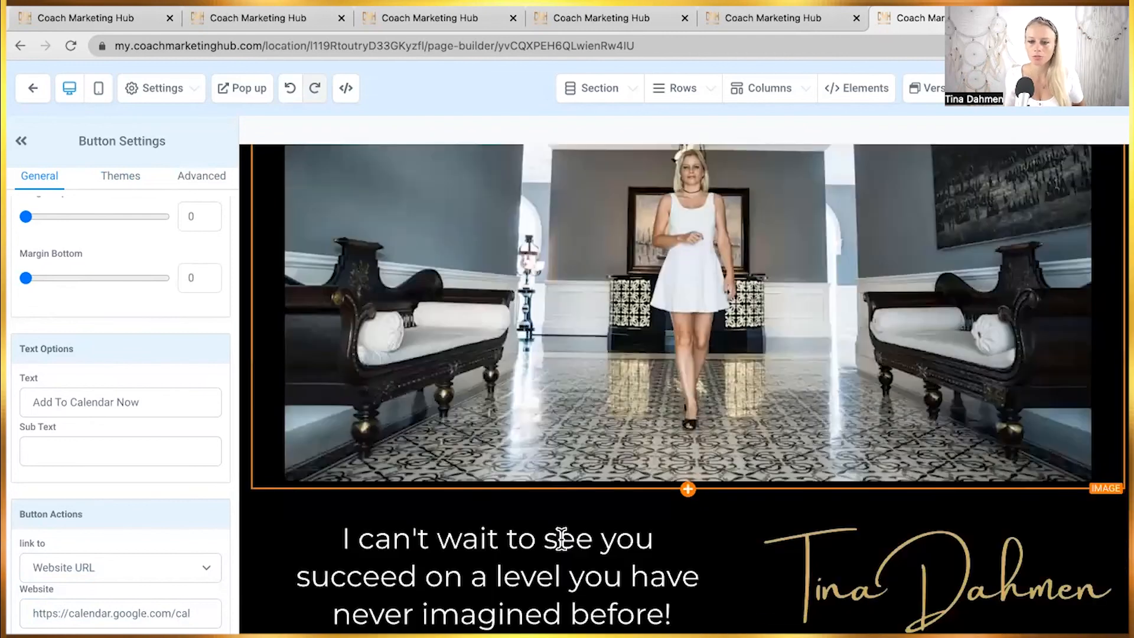
scroll(757, 487, up, 6)
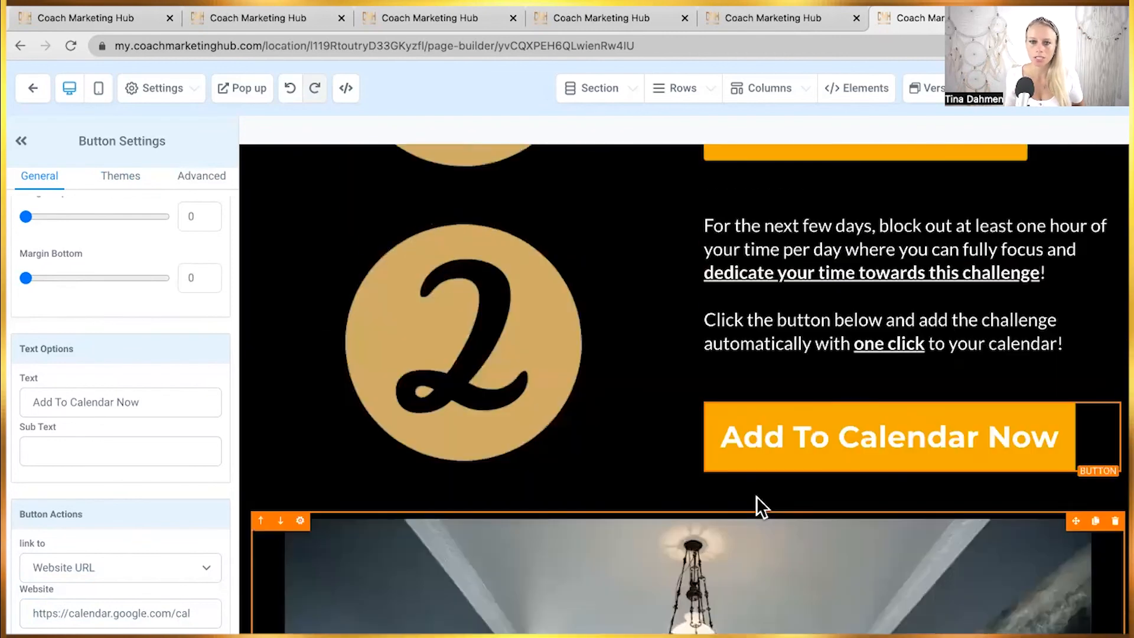
scroll(755, 496, up, 9)
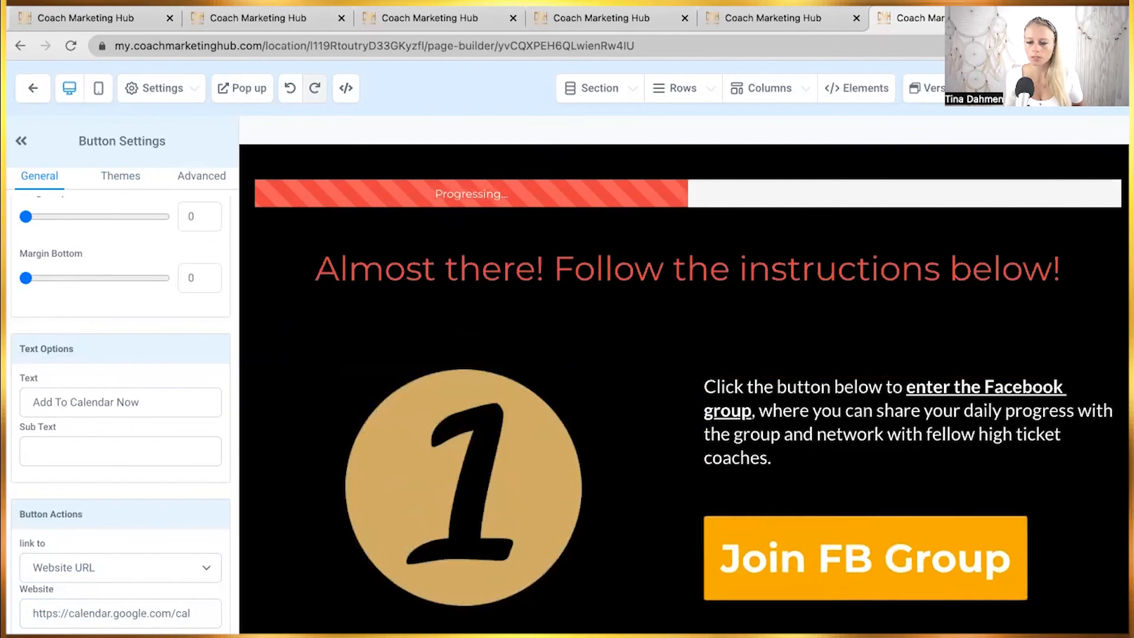